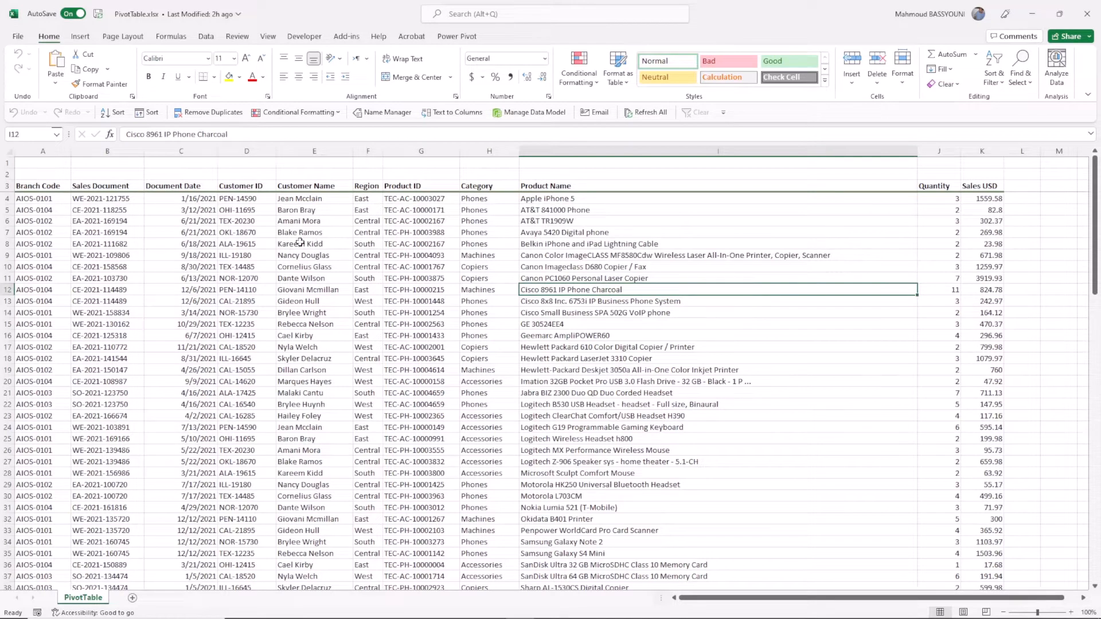
{"action": "left_click", "coordinate": [403, 289]}
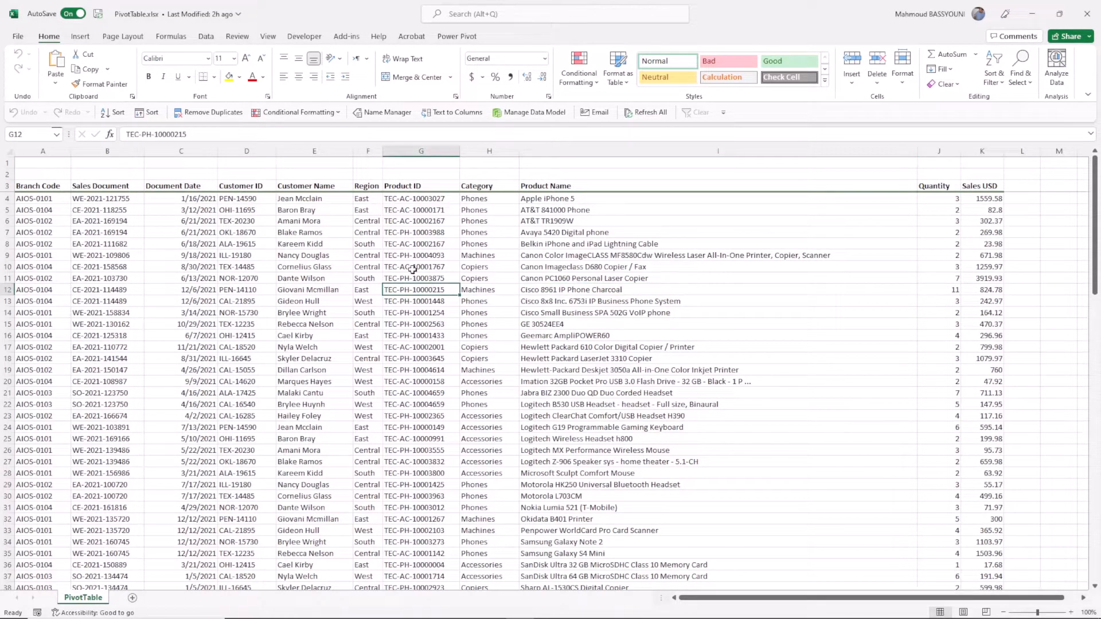
{"action": "key", "text": "ctrl+a"}
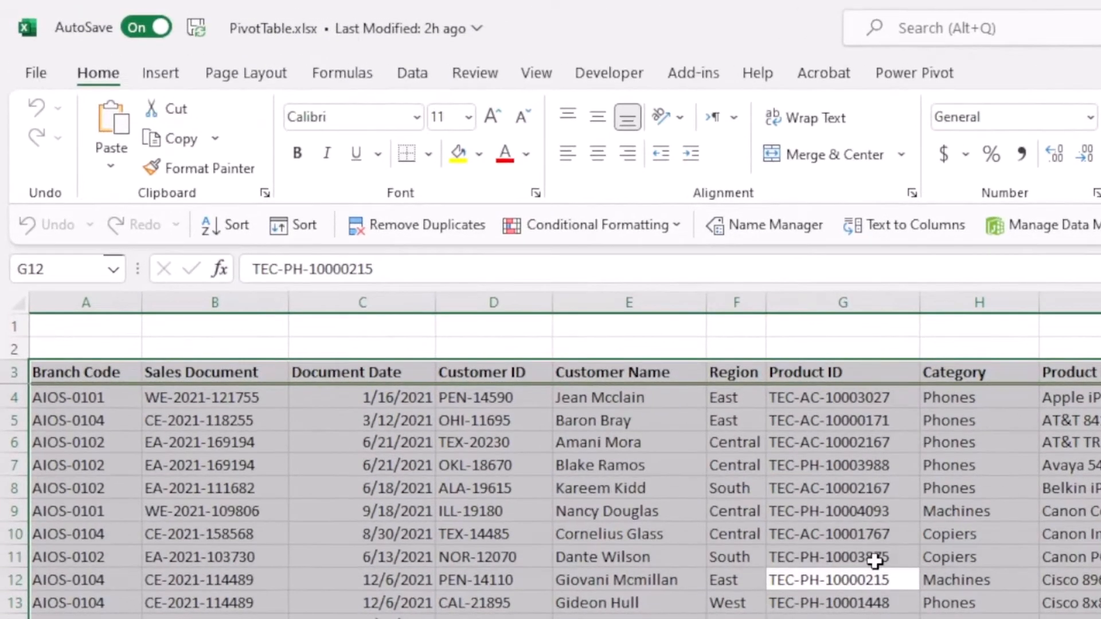
{"action": "left_click", "coordinate": [157, 65]}
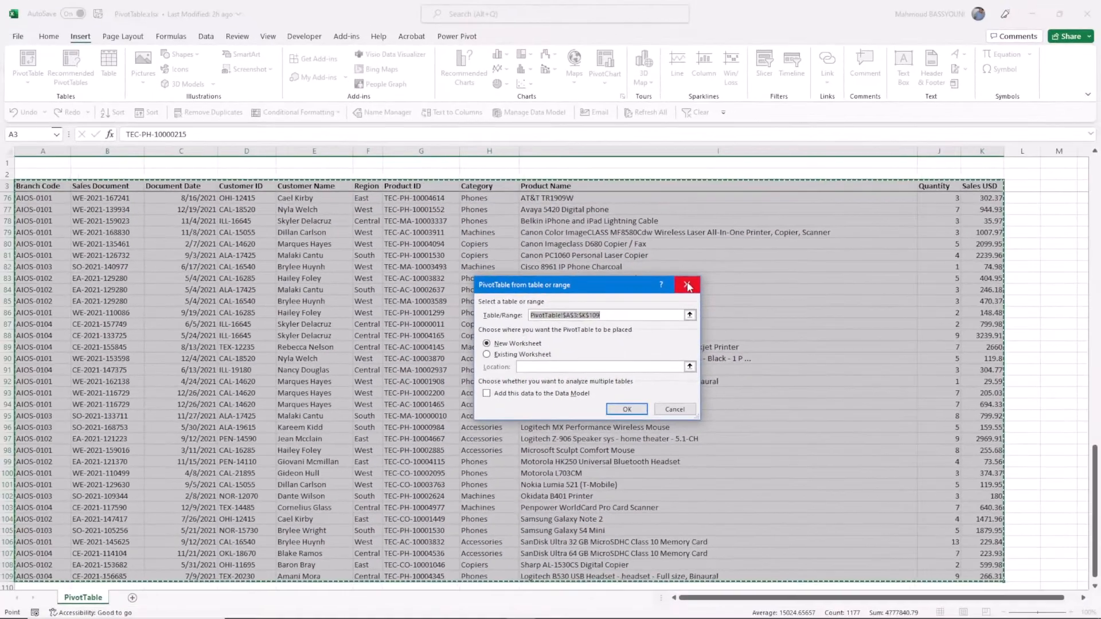
{"action": "left_click", "coordinate": [687, 285]}
Step: Convert the sales data range A3:K109 into a table with headers
{"action": "left_click", "coordinate": [418, 255]}
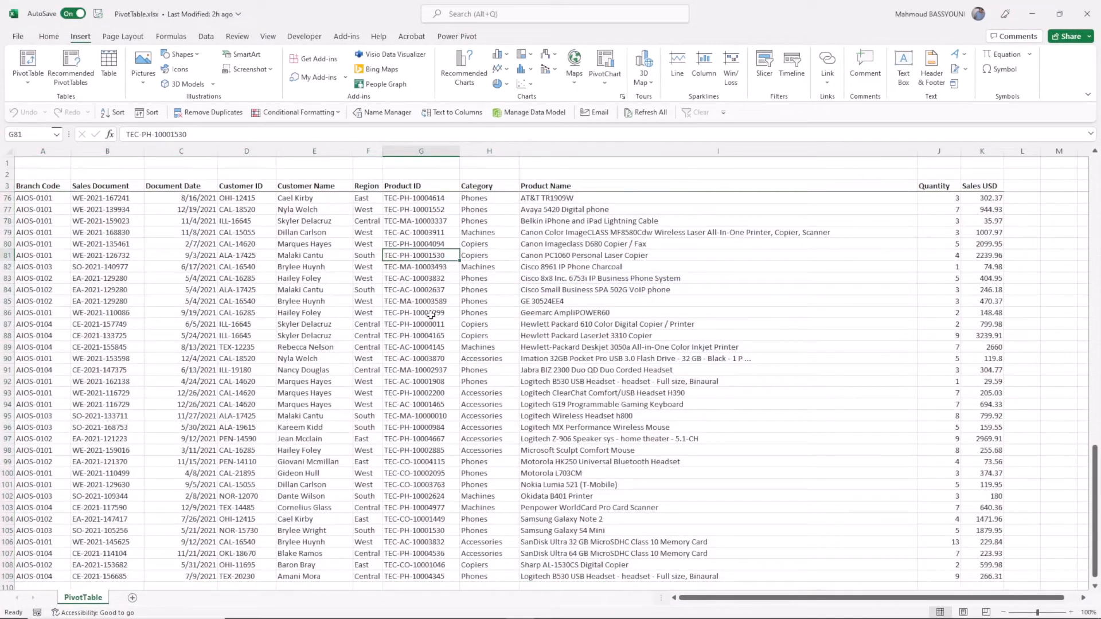
{"action": "left_click", "coordinate": [316, 280]}
{"action": "left_click", "coordinate": [534, 293]}
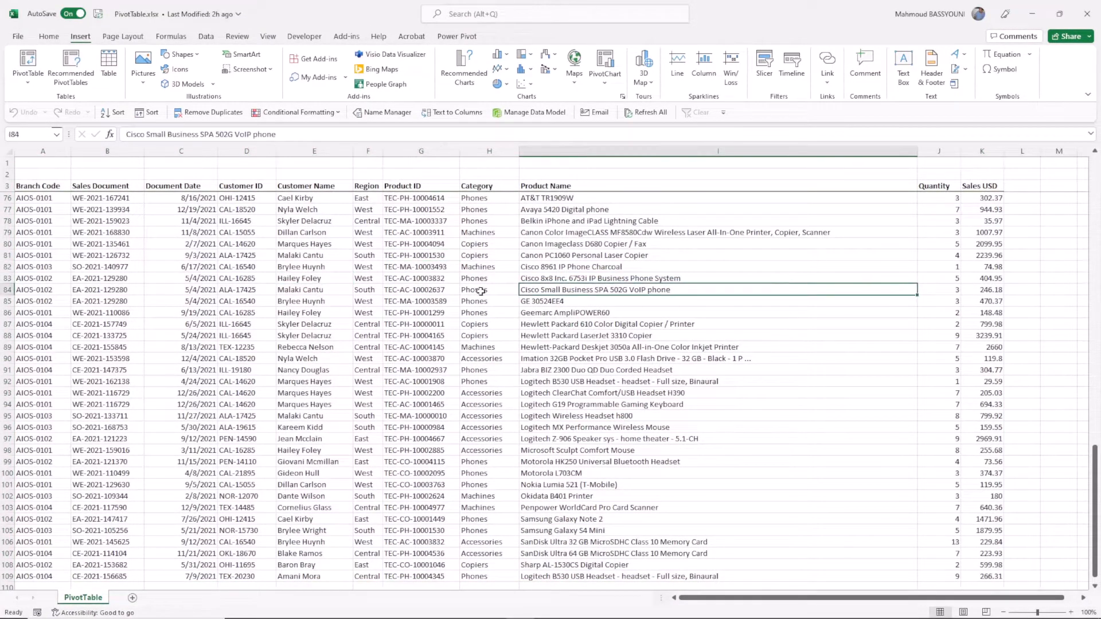
{"action": "left_click", "coordinate": [408, 298]}
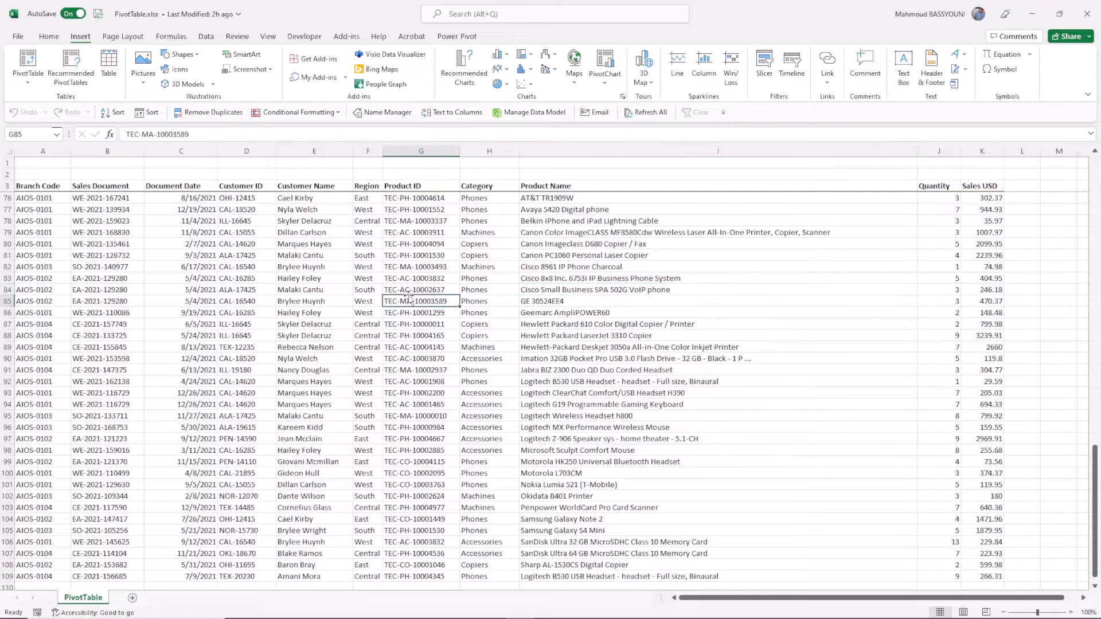
{"action": "left_click", "coordinate": [107, 67]}
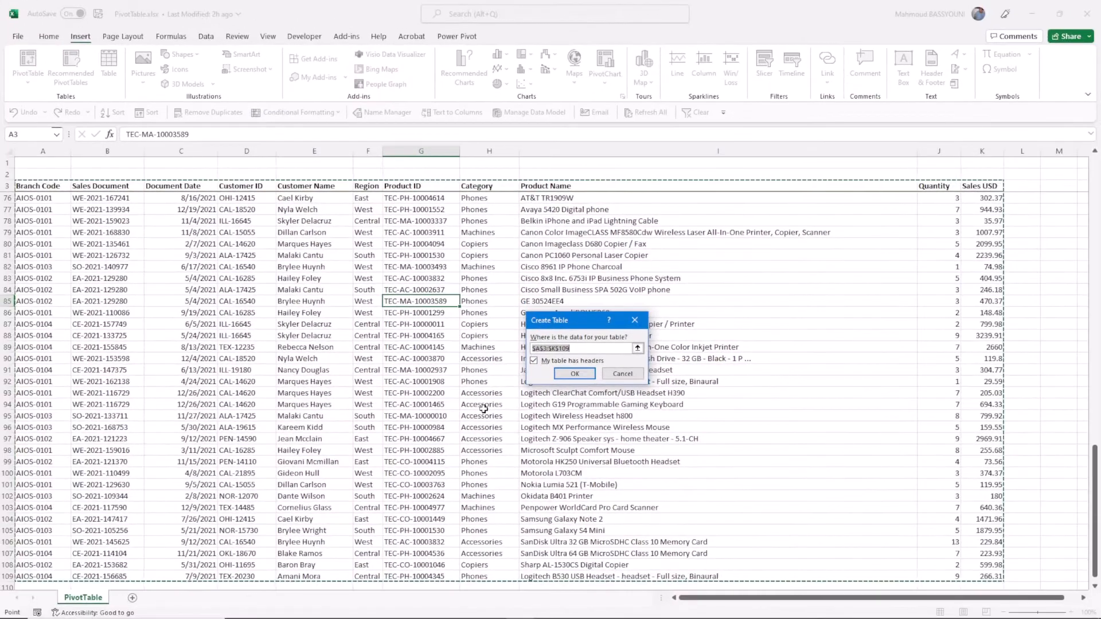
{"action": "left_click", "coordinate": [575, 374]}
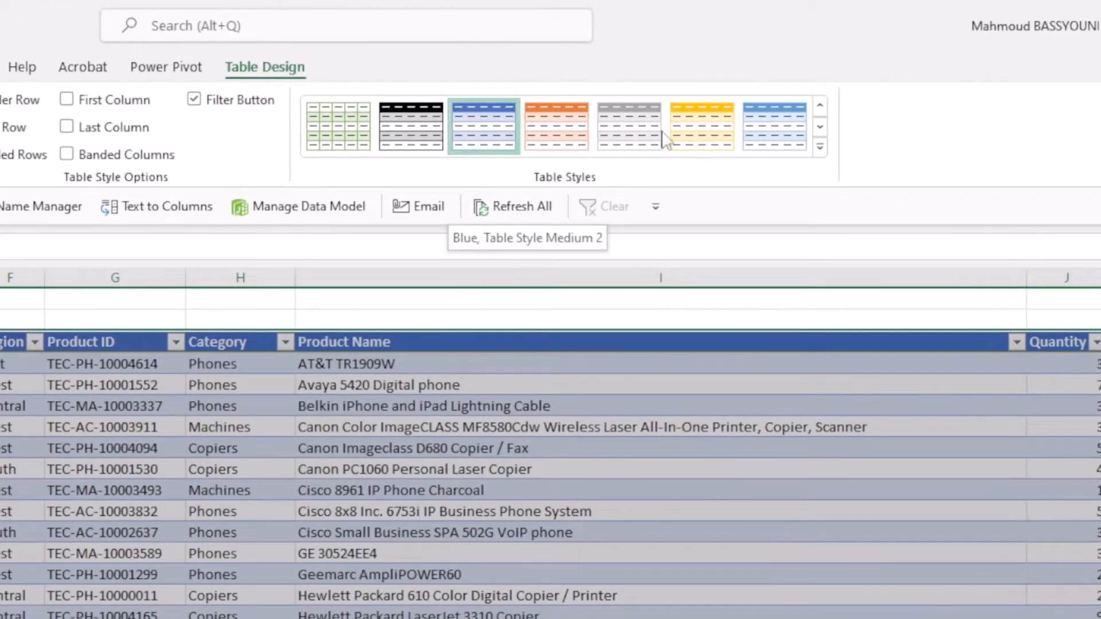
Step: Apply the plain light table style without colours or banding to the sales table
{"action": "left_click", "coordinate": [820, 147]}
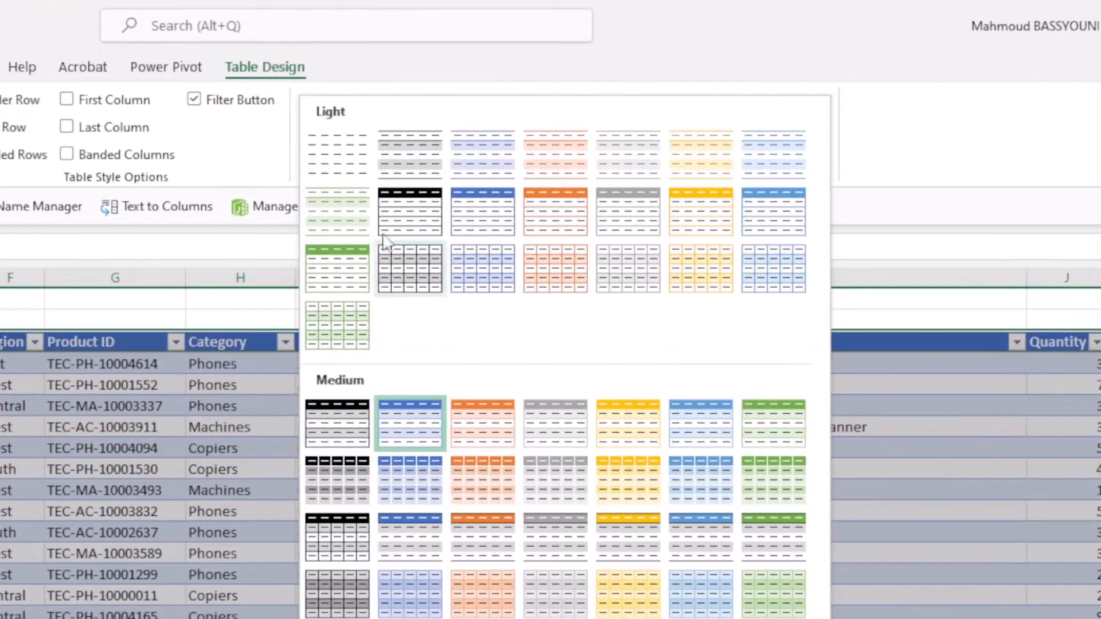
{"action": "left_click", "coordinate": [353, 155]}
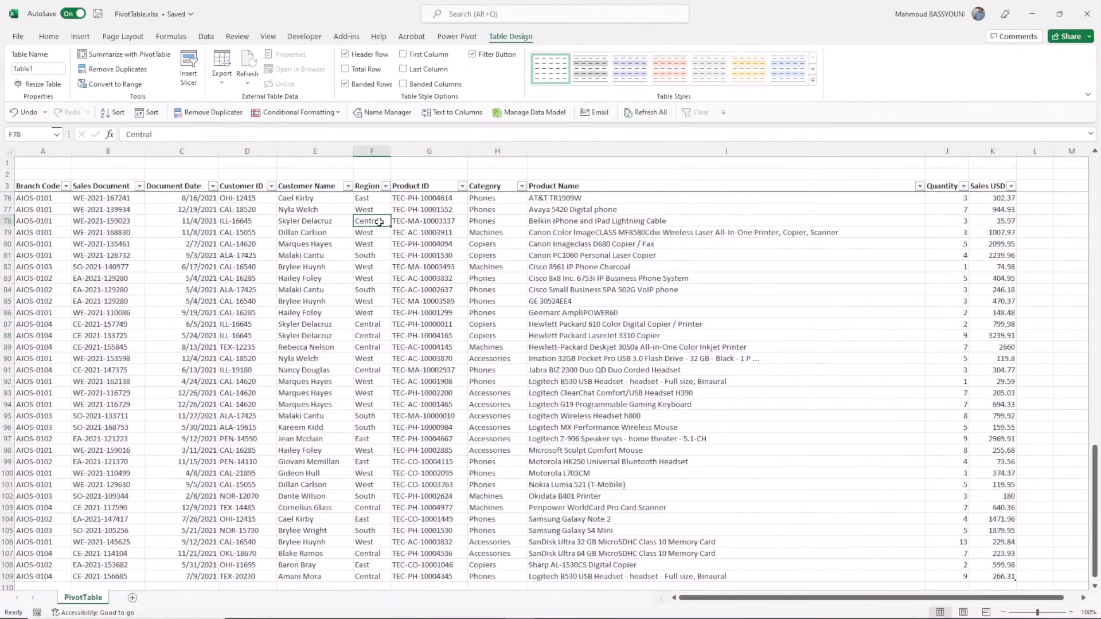
{"action": "left_click", "coordinate": [328, 249]}
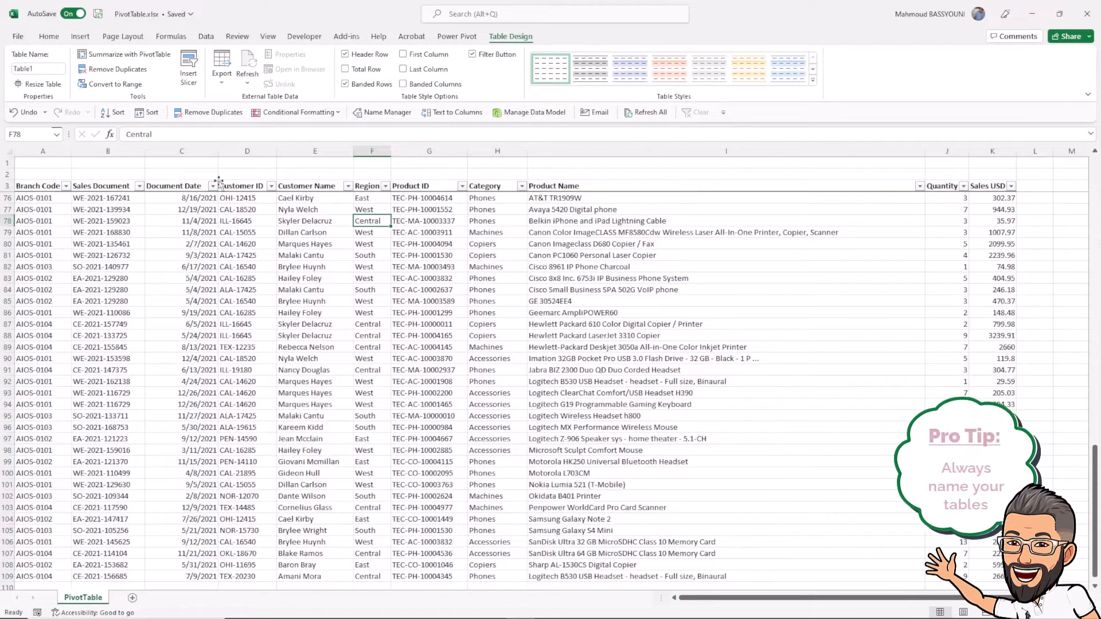
Step: Rename the sales table as SalesUSD
{"action": "left_click", "coordinate": [51, 69]}
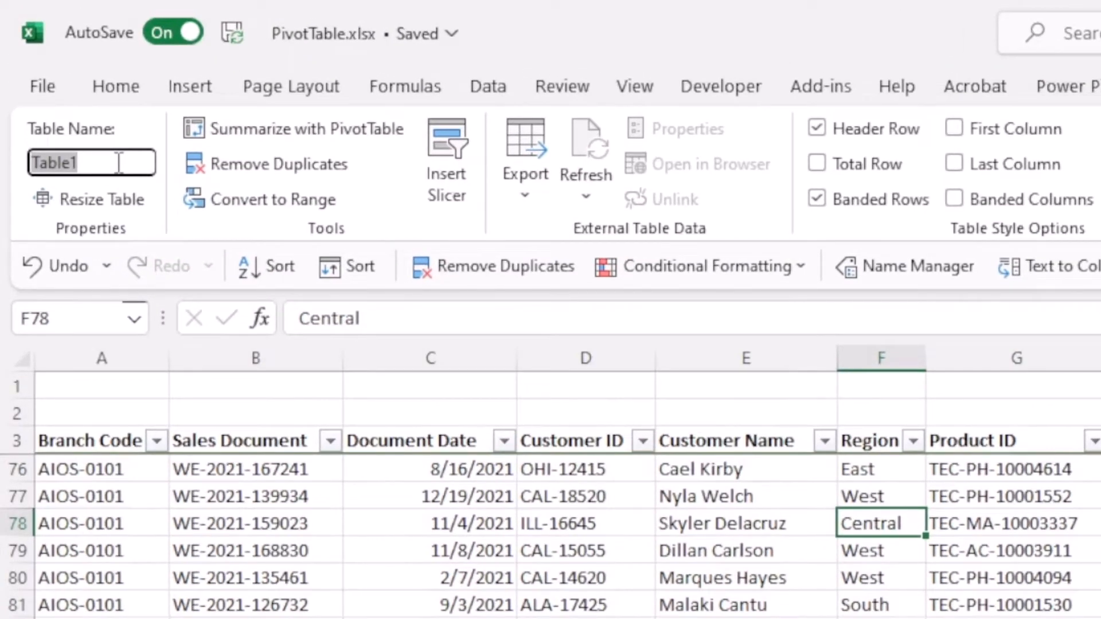
{"action": "type", "text": "S"}
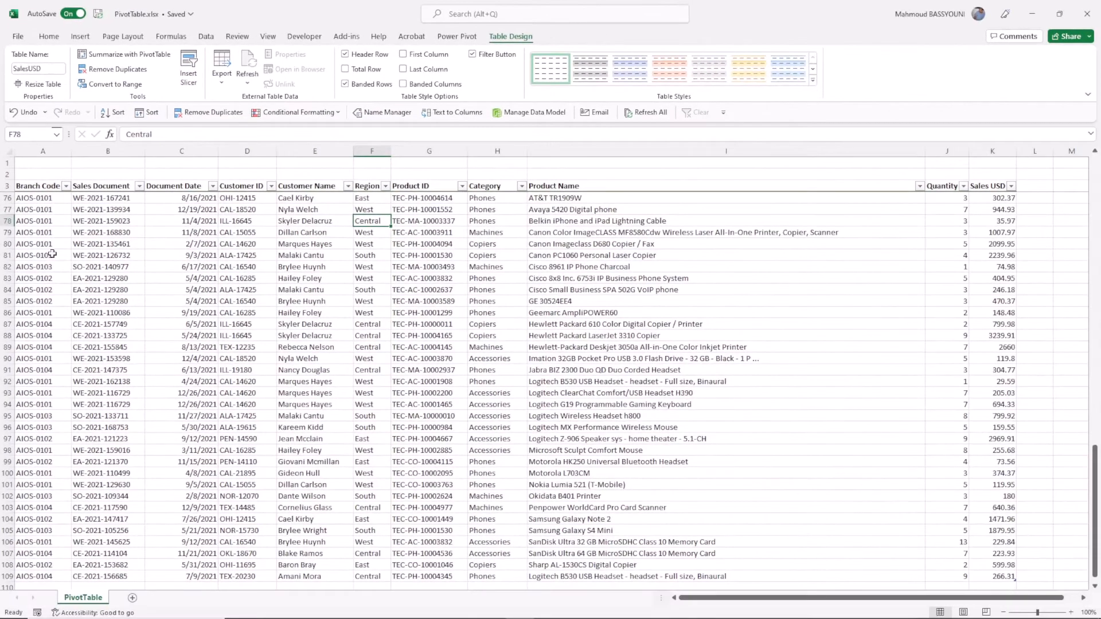
{"action": "left_click", "coordinate": [155, 277]}
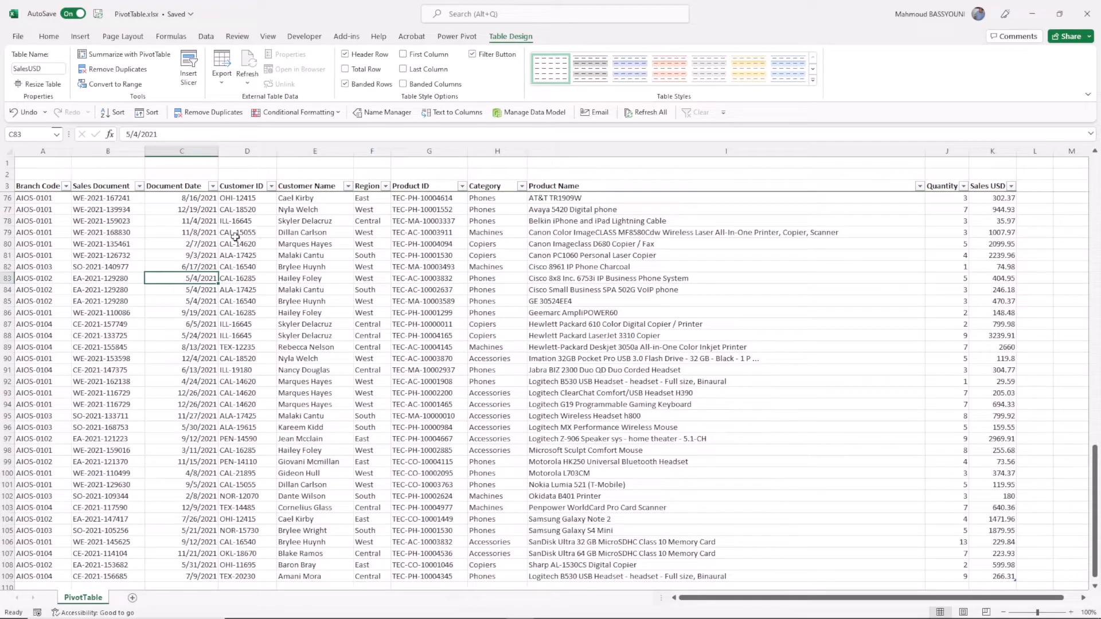
Step: Summarize the SalesUSD table with a PivotTable placed on a new worksheet
{"action": "left_click", "coordinate": [235, 236]}
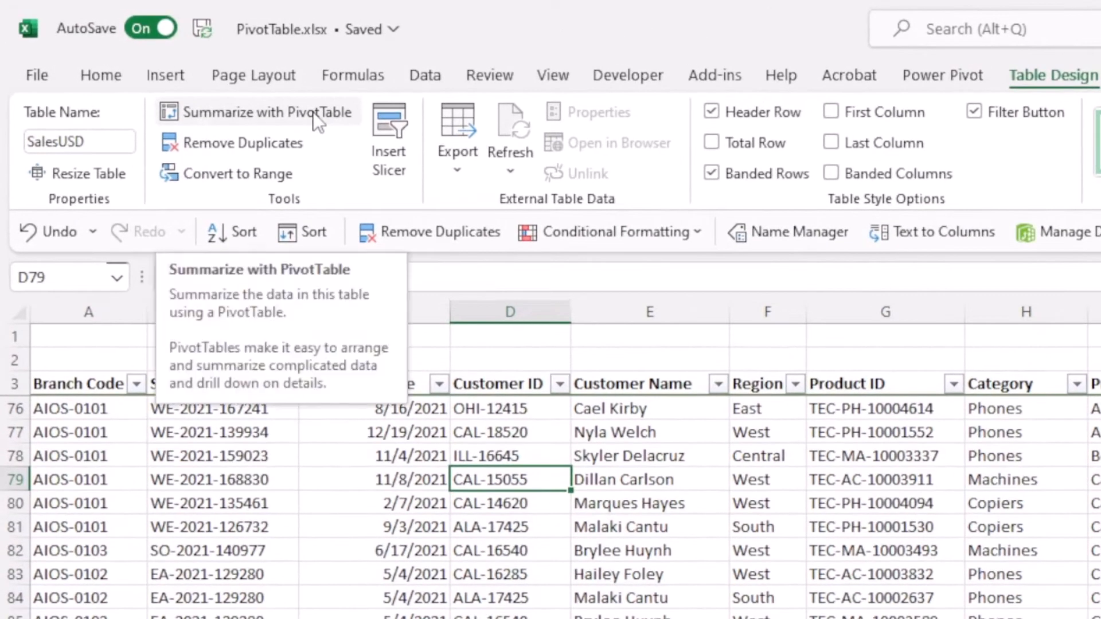
{"action": "left_click", "coordinate": [313, 112]}
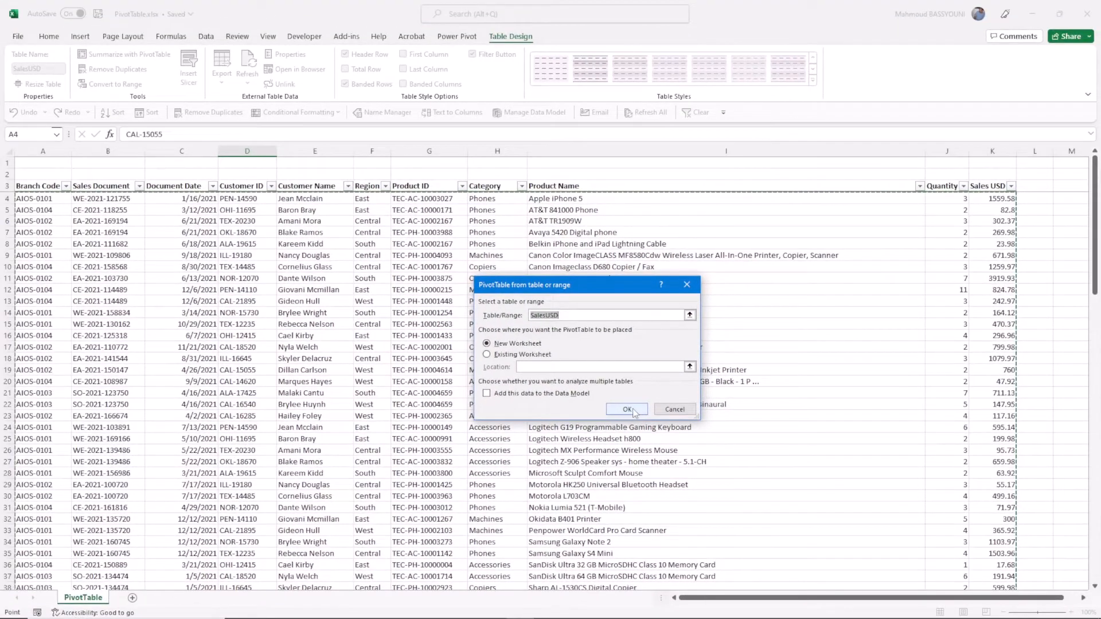
{"action": "left_click", "coordinate": [634, 410]}
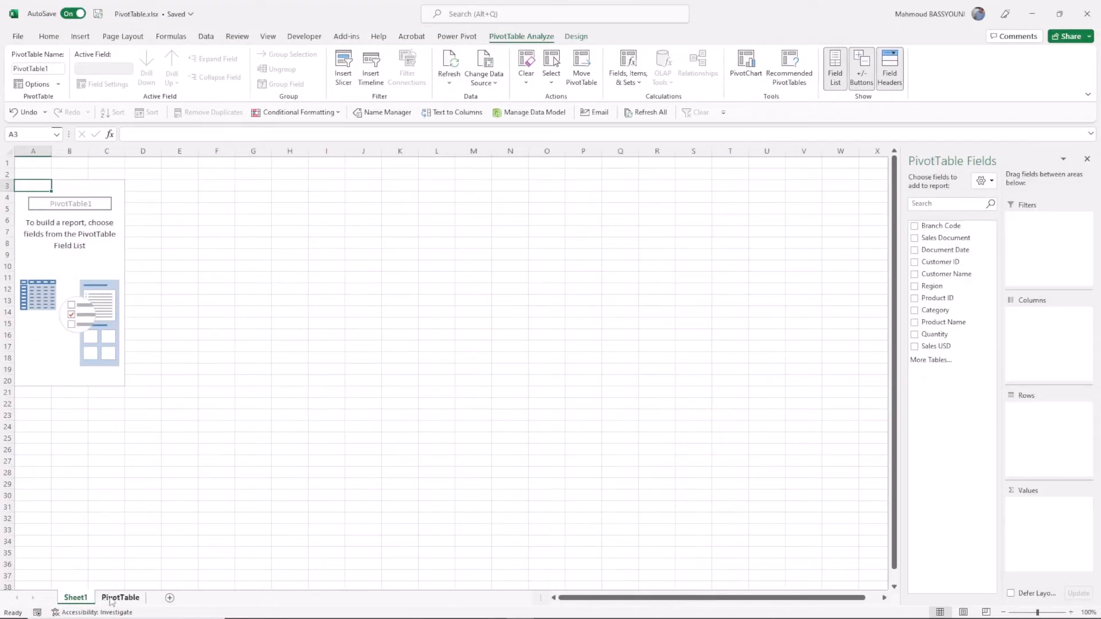
Step: Rename the PivotTable worksheet that holds the source data as SalesUSD
{"action": "left_click", "coordinate": [113, 599]}
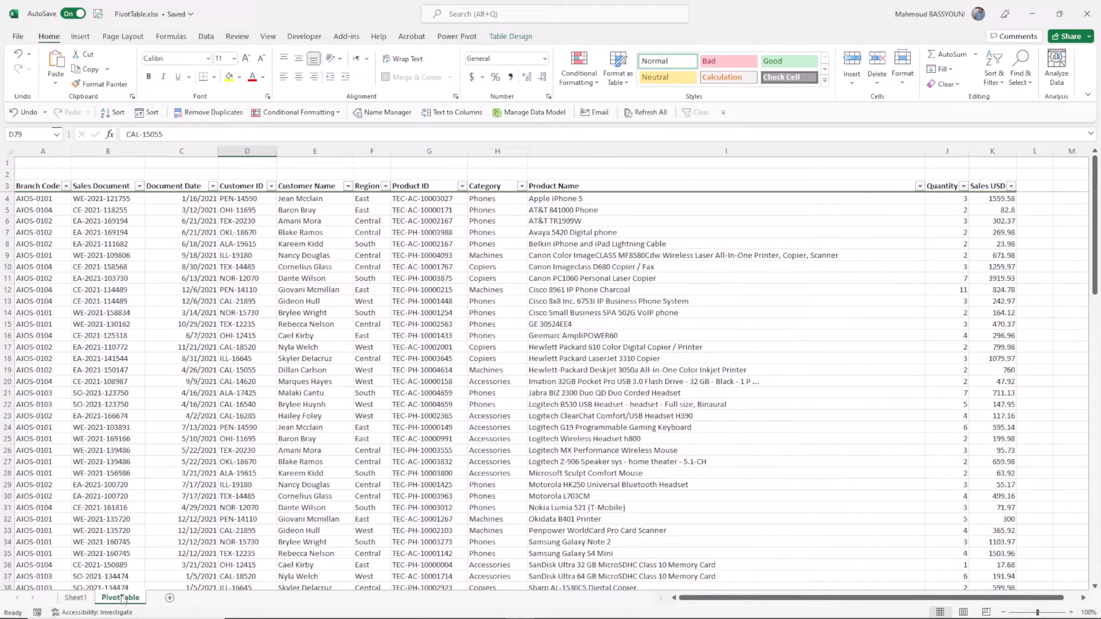
{"action": "left_click", "coordinate": [80, 598]}
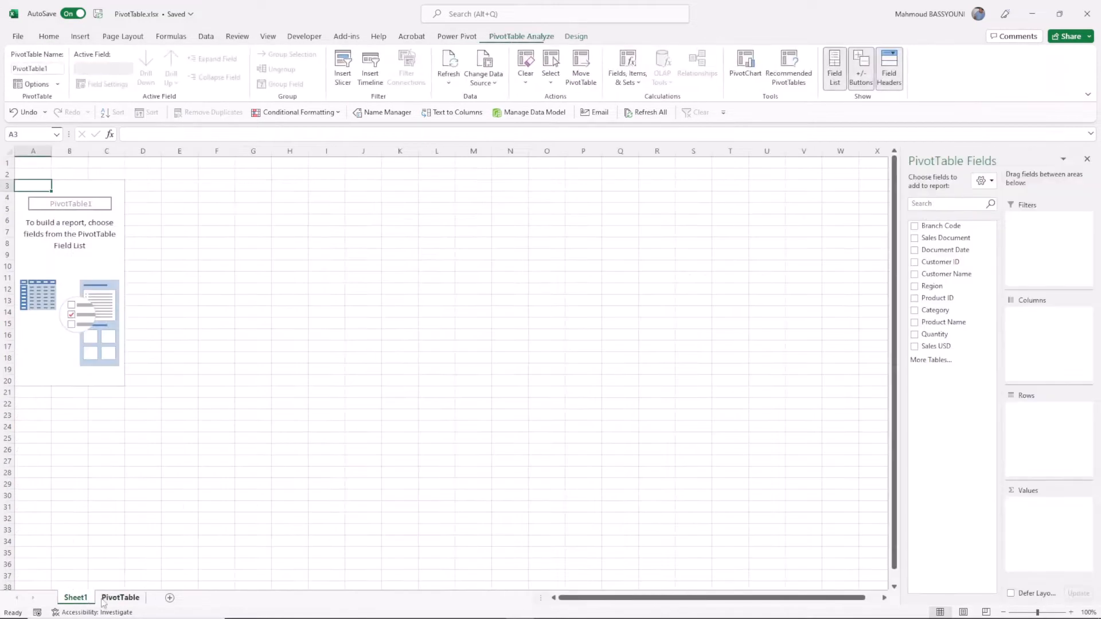
{"action": "left_click", "coordinate": [121, 599]}
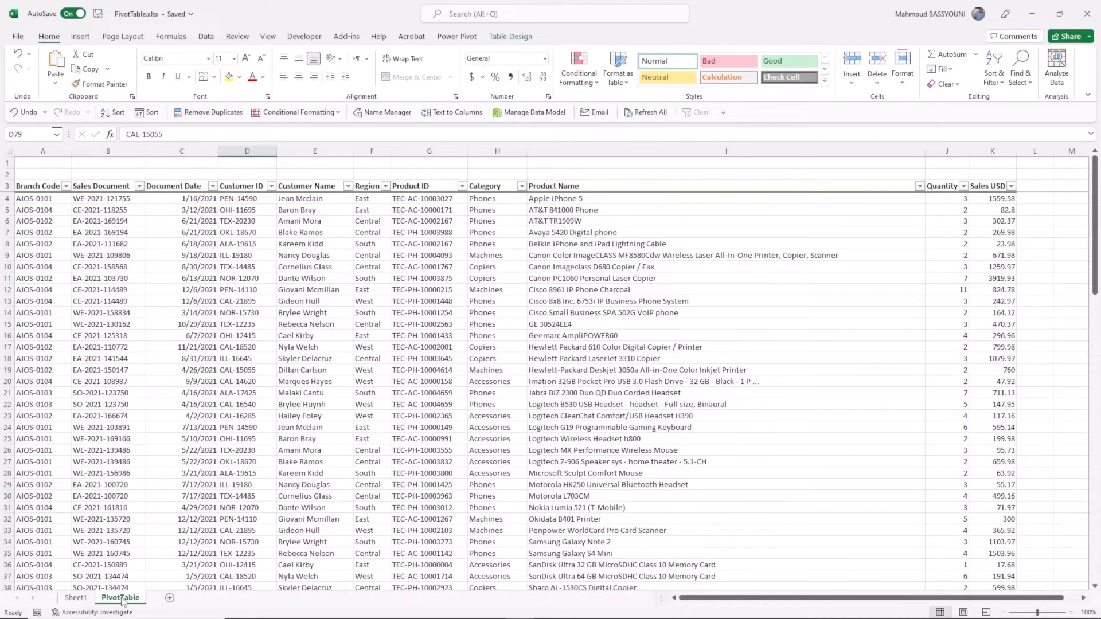
{"action": "double_click", "coordinate": [121, 599]}
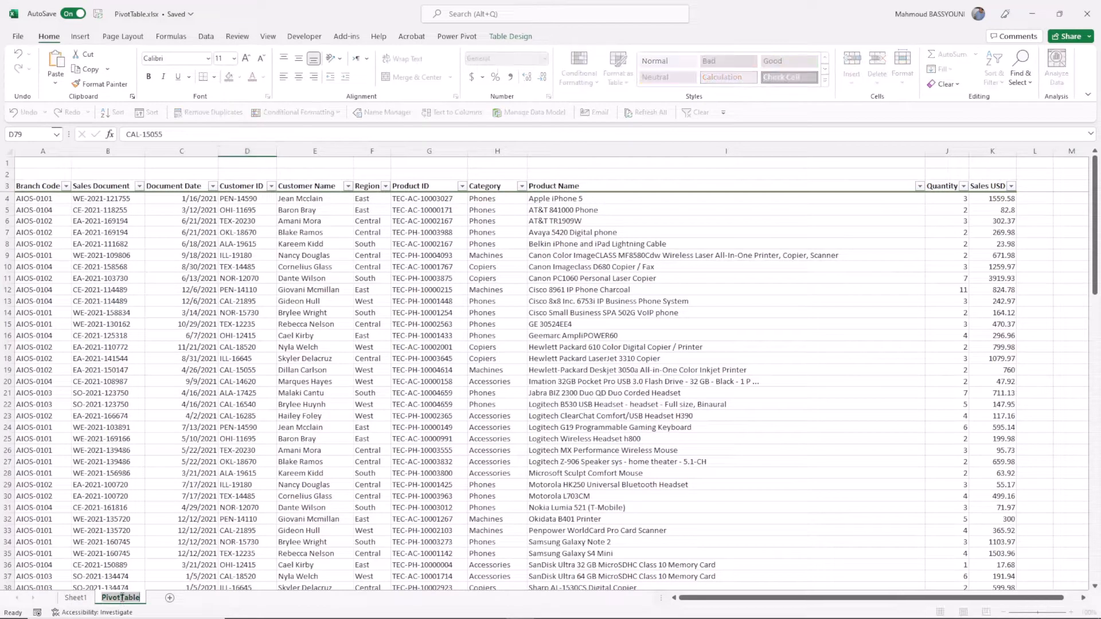
{"action": "type", "text": "SalesUSD"}
{"action": "key", "text": "Return"}
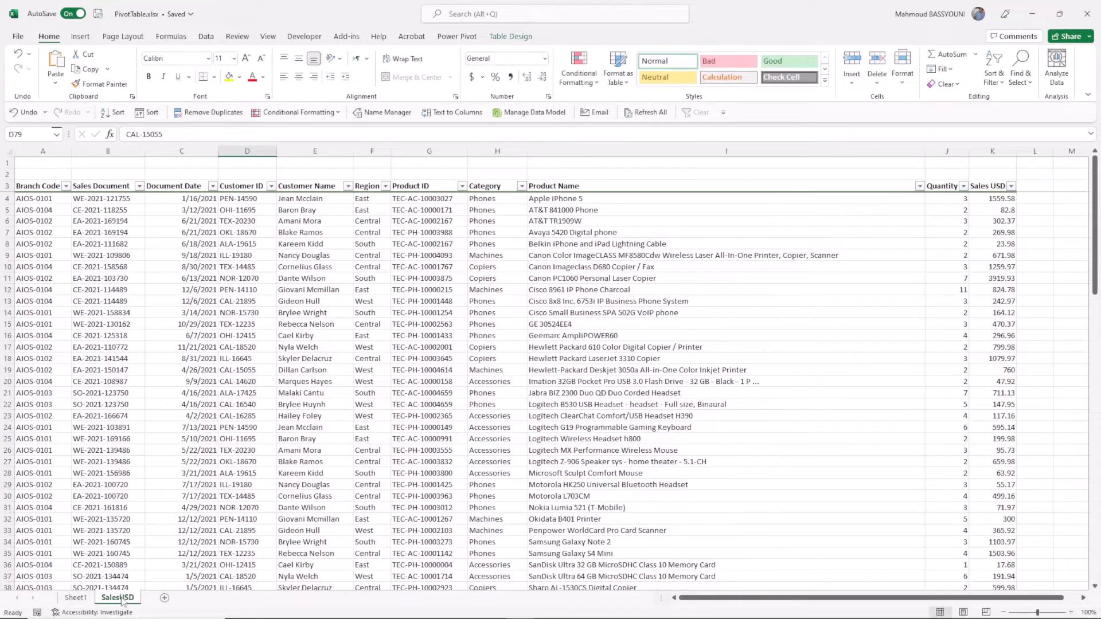
Step: Rename the Sheet1 worksheet that holds the empty PivotTable as Summary
{"action": "left_click", "coordinate": [76, 598]}
{"action": "double_click", "coordinate": [75, 598]}
{"action": "type", "text": "Su"}
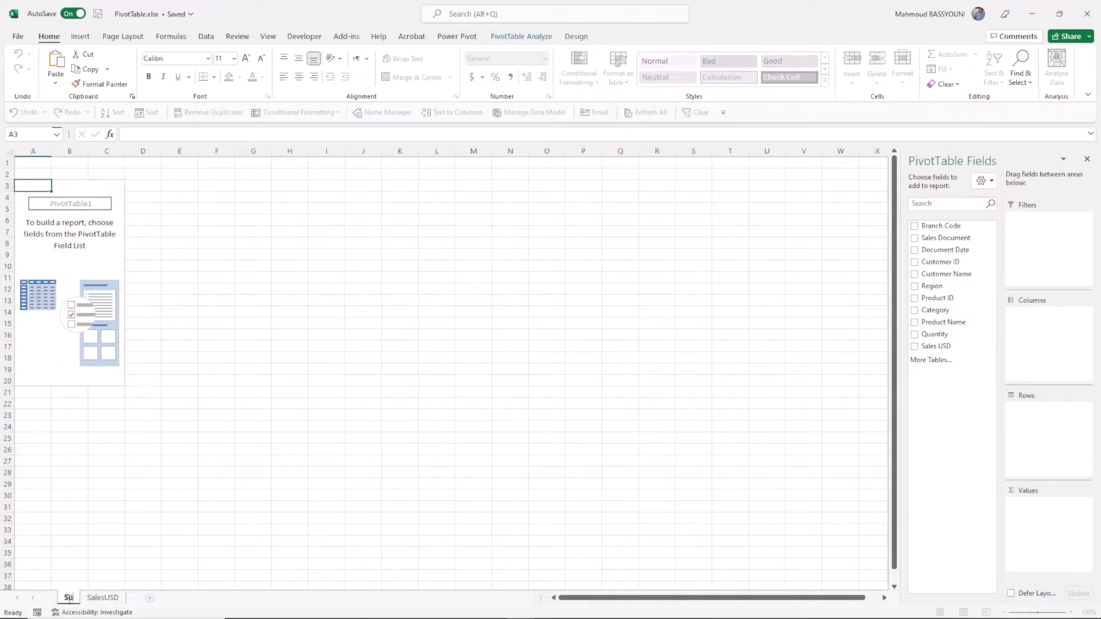
{"action": "type", "text": "mmary"}
{"action": "key", "text": "Return"}
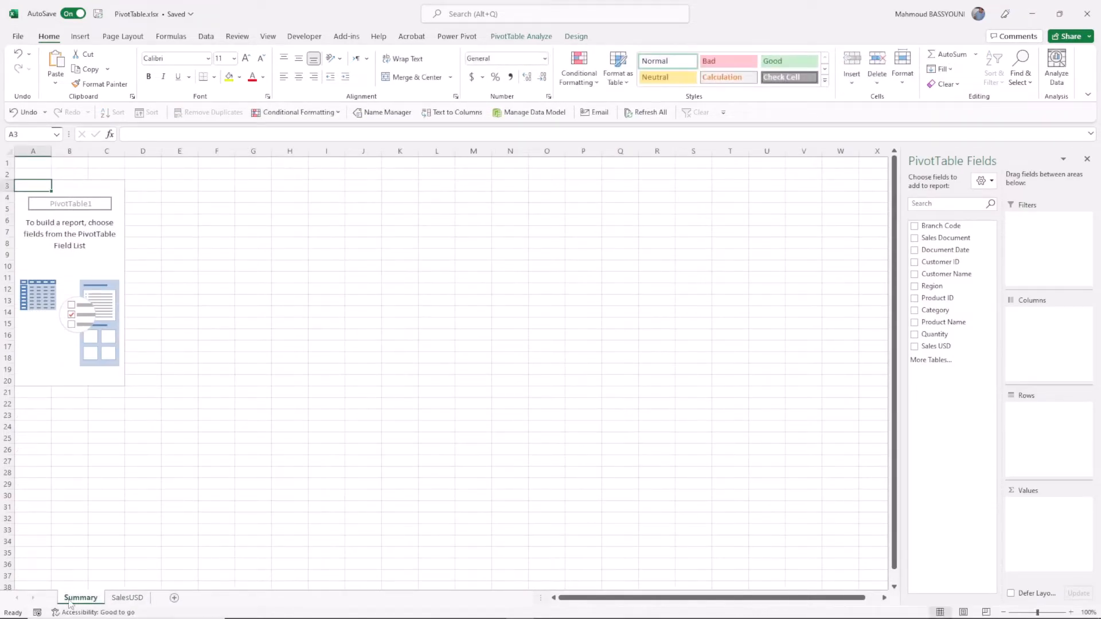
Step: Colour the SalesUSD sheet tab black and the Summary sheet tab green
{"action": "right_click", "coordinate": [123, 599]}
{"action": "mouse_move", "coordinate": [193, 538]}
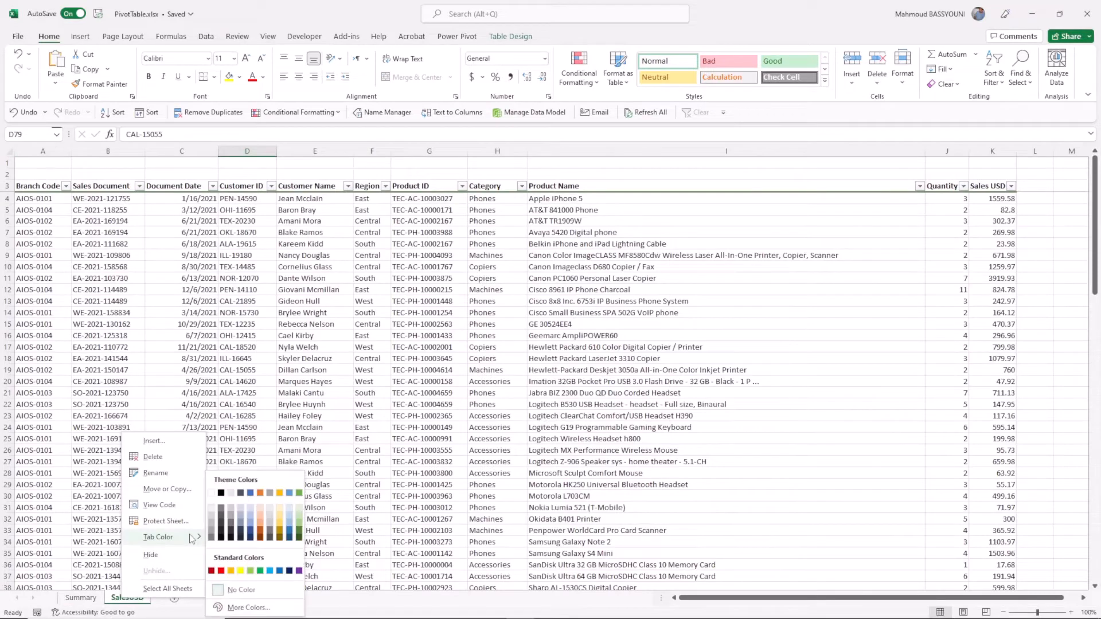
{"action": "left_click", "coordinate": [221, 494]}
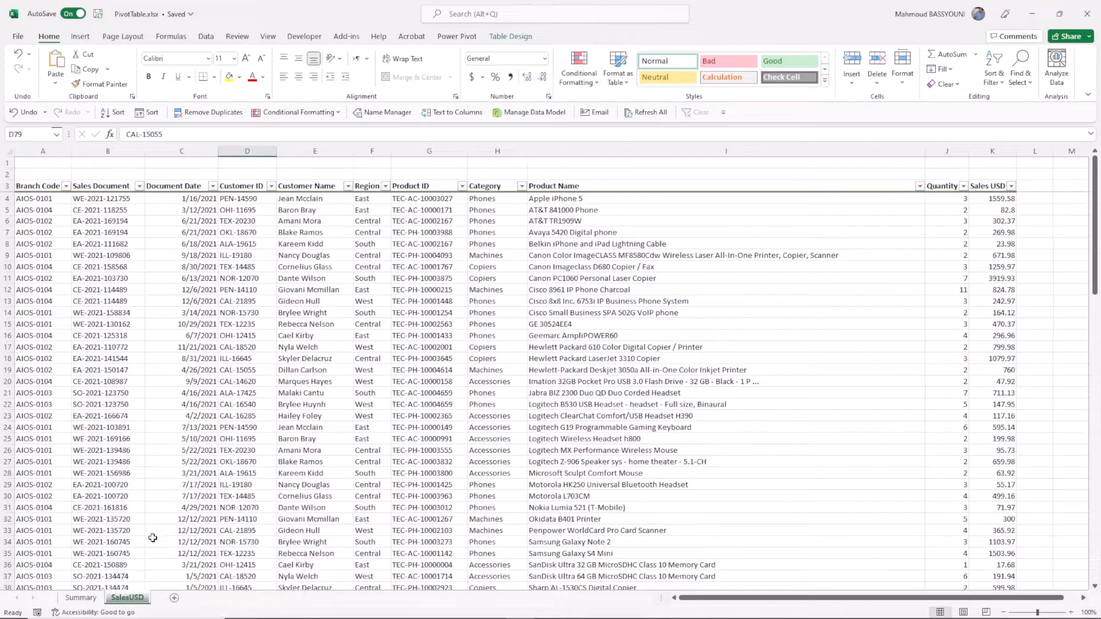
{"action": "right_click", "coordinate": [80, 598]}
{"action": "mouse_move", "coordinate": [155, 537]}
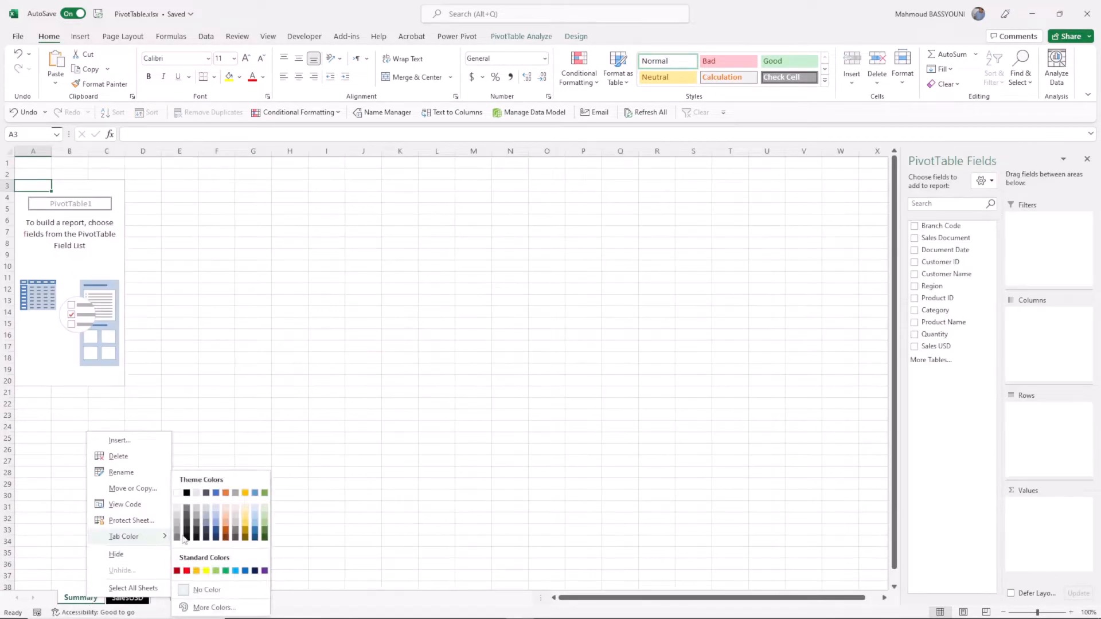
{"action": "left_click", "coordinate": [225, 572]}
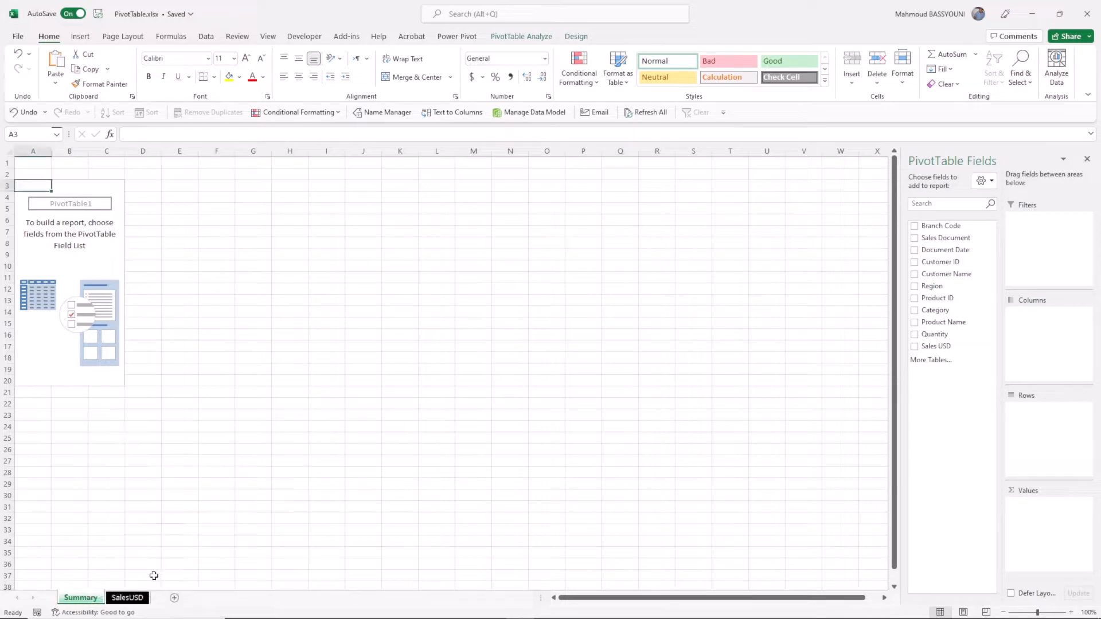
{"action": "left_click", "coordinate": [128, 598]}
{"action": "left_click", "coordinate": [80, 598]}
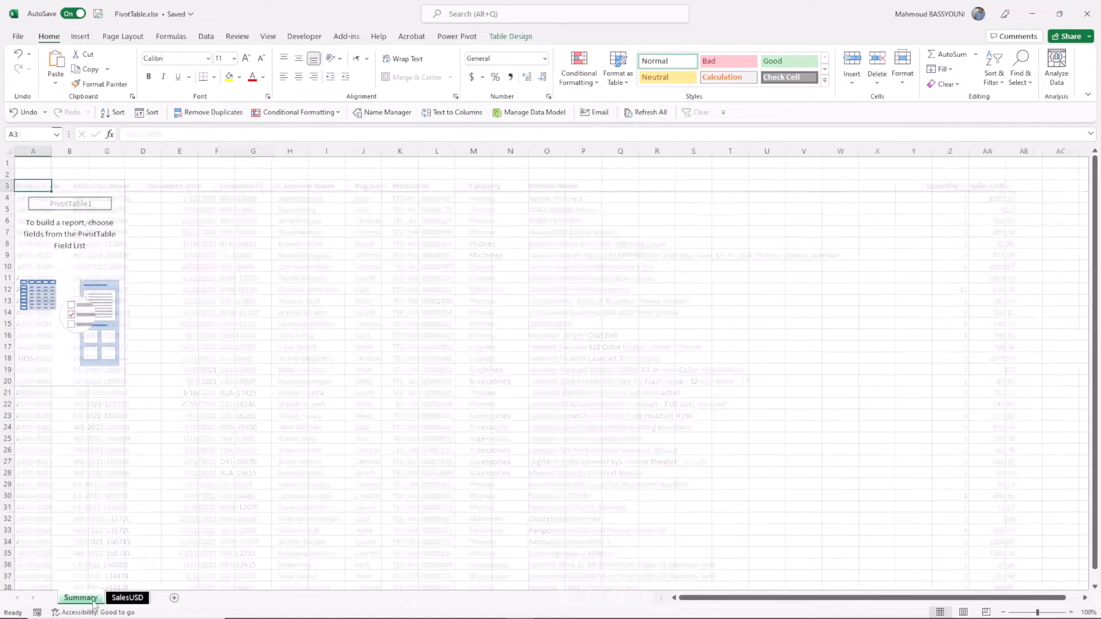
Step: Open the recommended PivotTables for the data on the SalesUSD sheet and browse the suggested layouts
{"action": "left_click", "coordinate": [126, 599]}
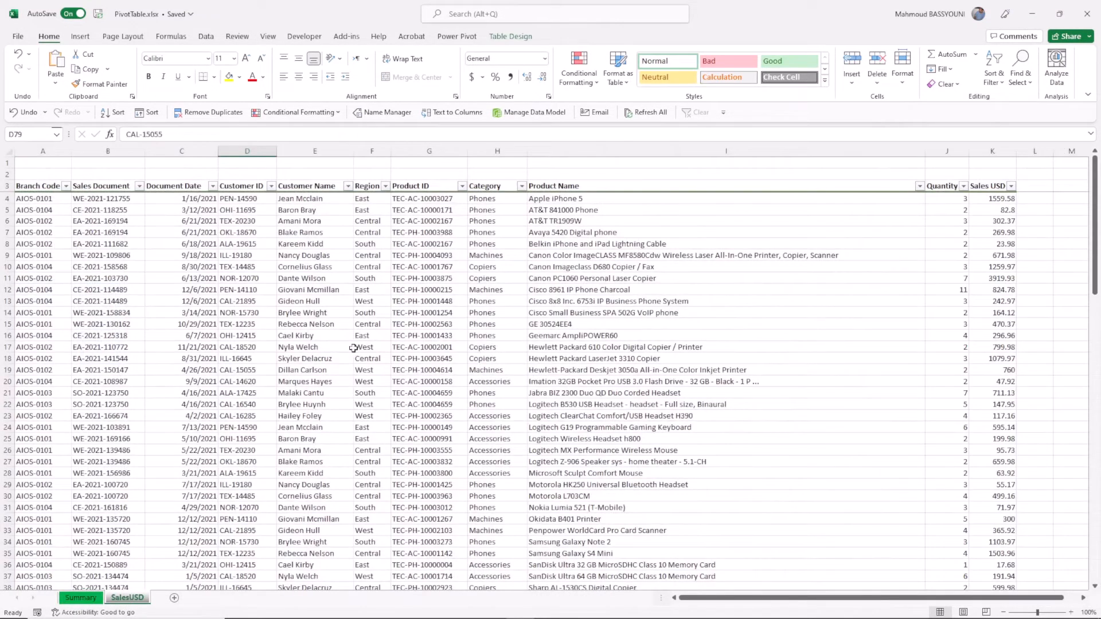
{"action": "left_click", "coordinate": [314, 315]}
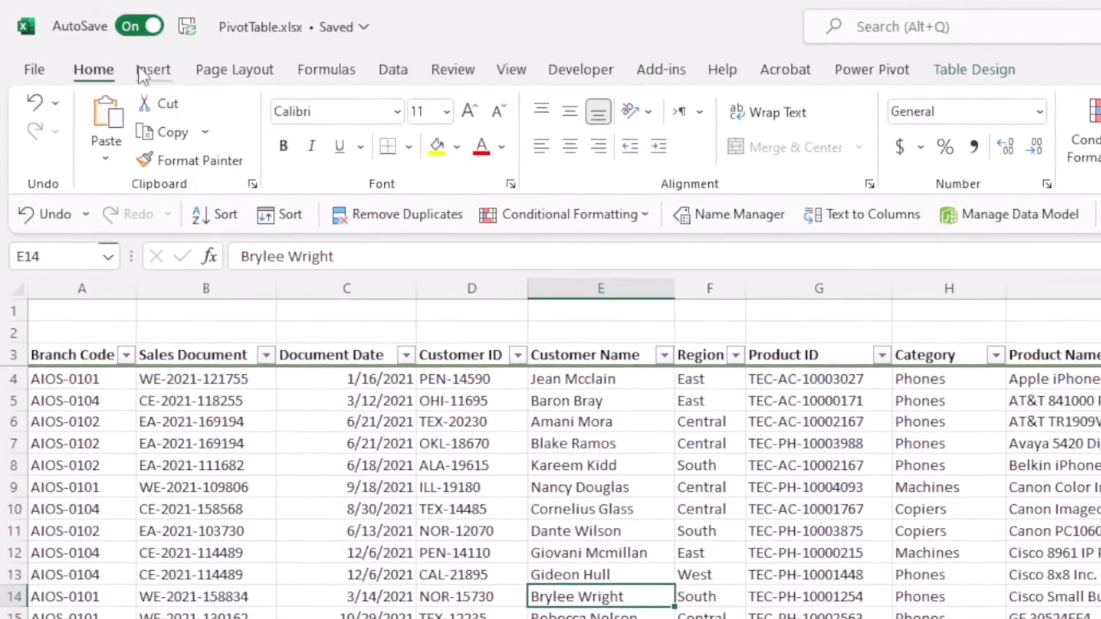
{"action": "left_click", "coordinate": [80, 36]}
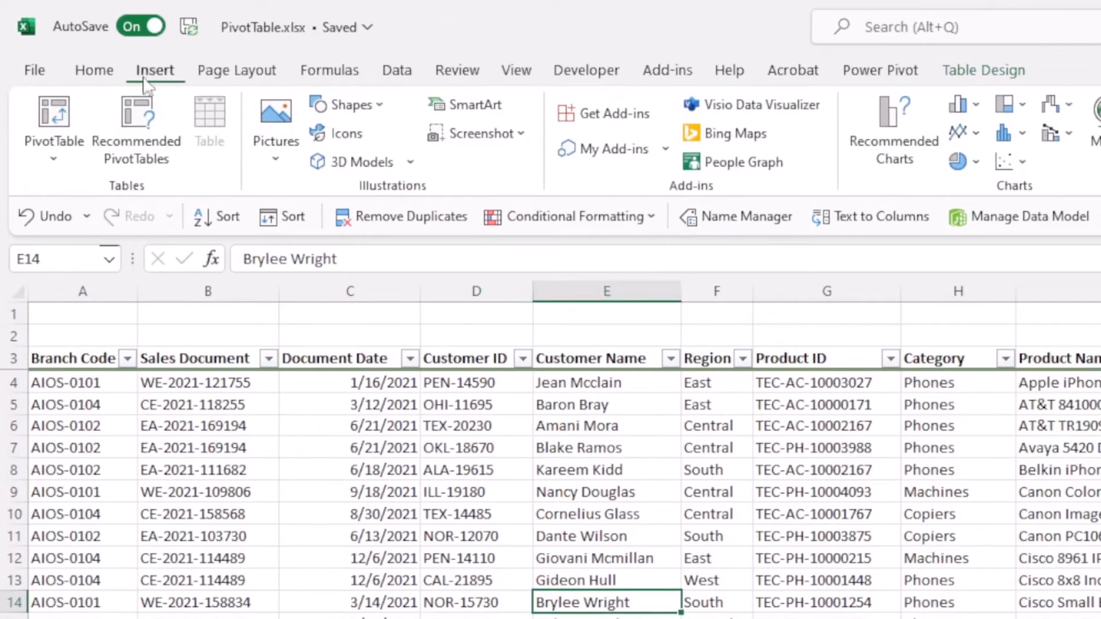
{"action": "left_click", "coordinate": [153, 119]}
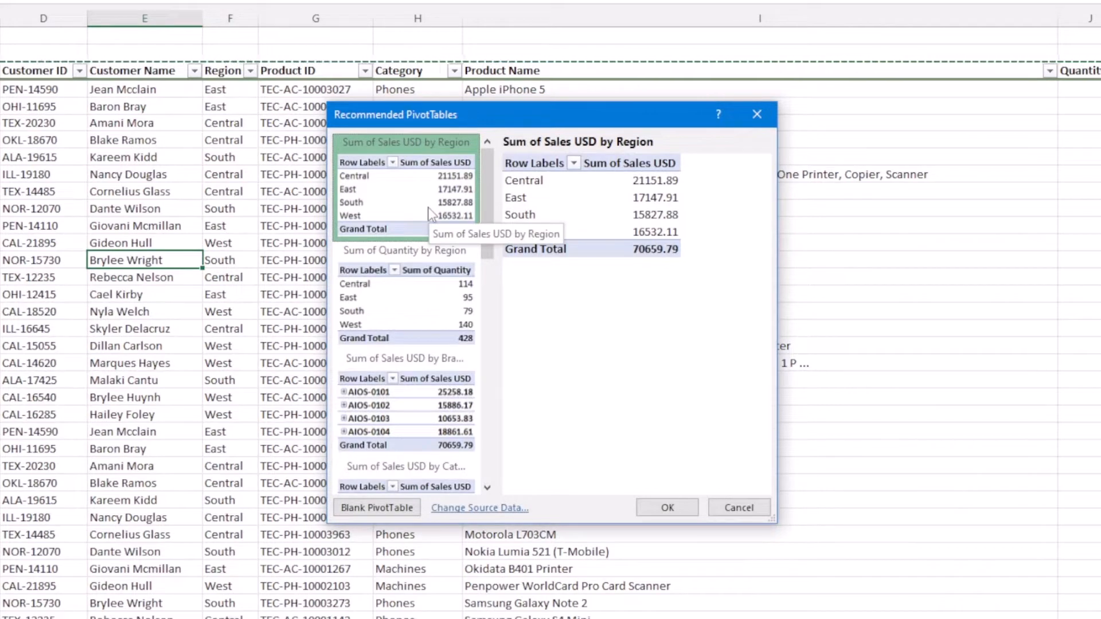
{"action": "scroll", "coordinate": [407, 356], "scroll_direction": "down", "scroll_amount": 5}
{"action": "scroll", "coordinate": [408, 360], "scroll_direction": "up", "scroll_amount": 3}
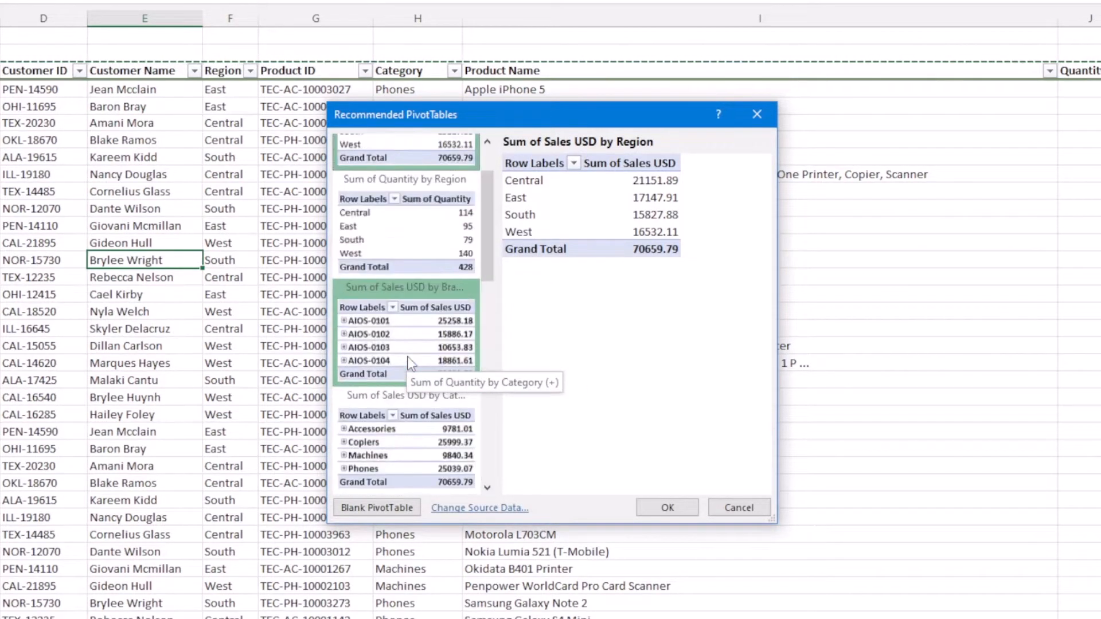
{"action": "scroll", "coordinate": [409, 362], "scroll_direction": "up", "scroll_amount": 2}
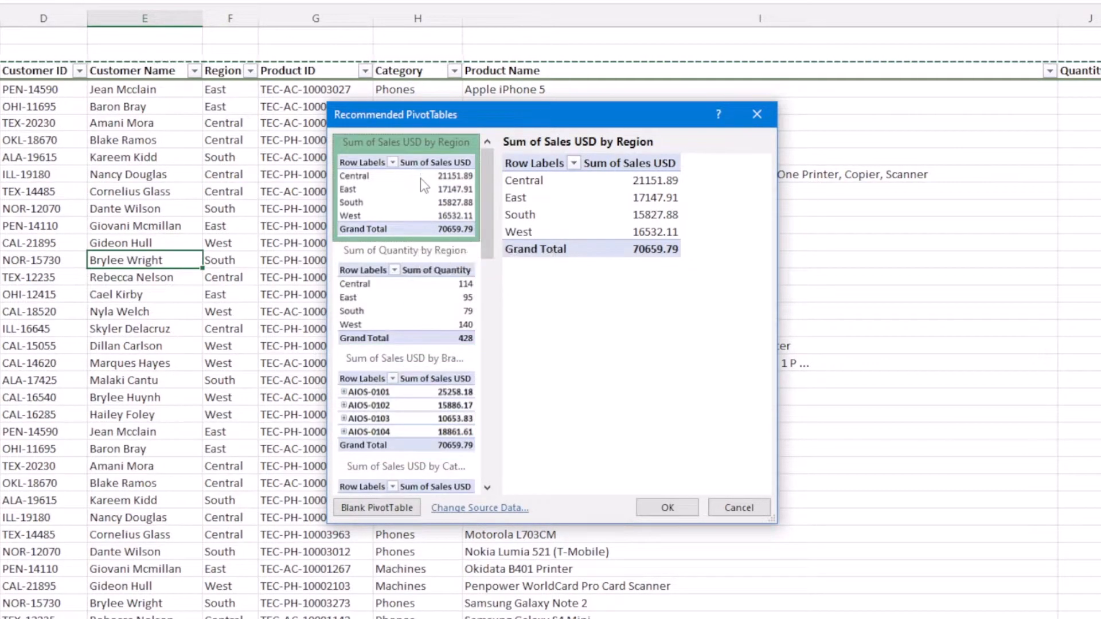
Step: Preview the Sum of Quantity by Region and Count of Sales Document layouts, and close the recommendations without inserting one
{"action": "left_click", "coordinate": [429, 298]}
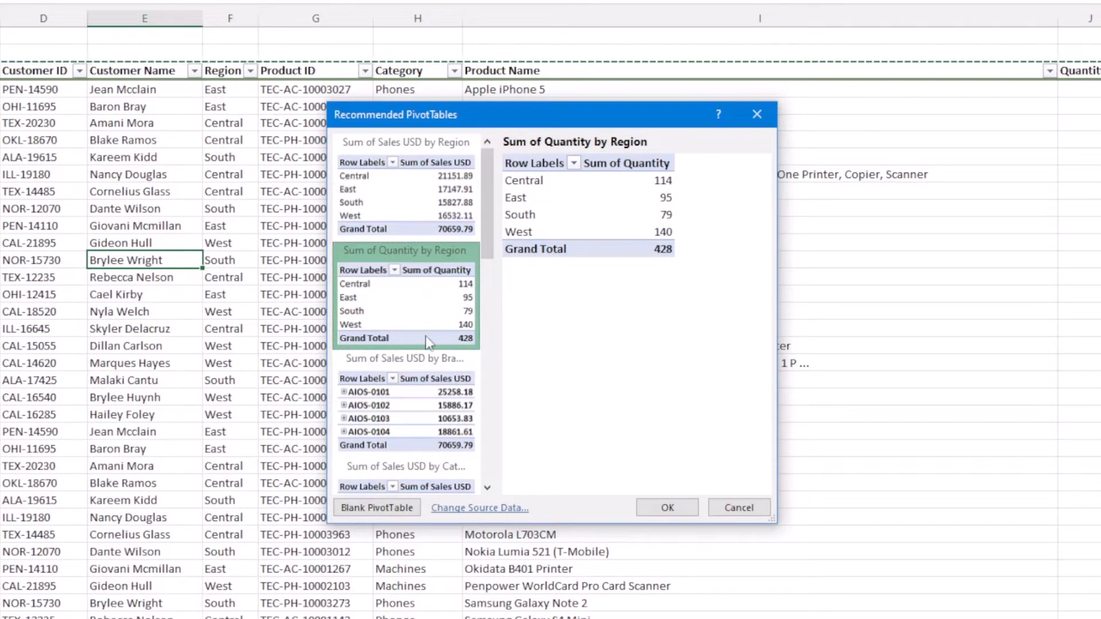
{"action": "scroll", "coordinate": [427, 343], "scroll_direction": "down", "scroll_amount": 4}
{"action": "left_click", "coordinate": [431, 342]}
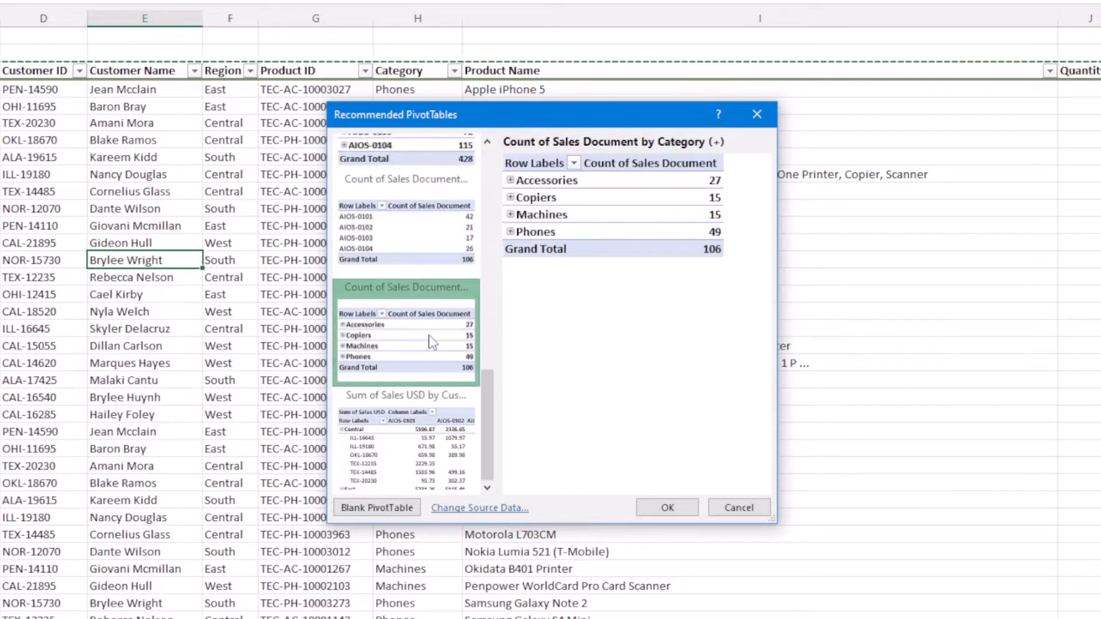
{"action": "left_click", "coordinate": [433, 445]}
{"action": "left_click", "coordinate": [402, 255]}
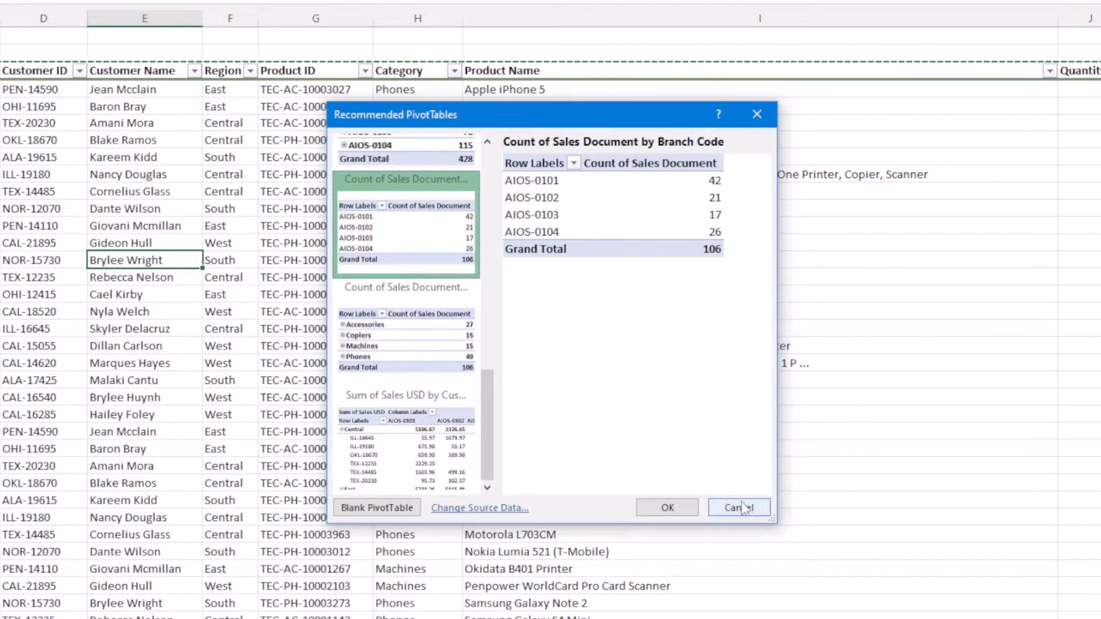
{"action": "scroll", "coordinate": [412, 222], "scroll_direction": "up", "scroll_amount": 5}
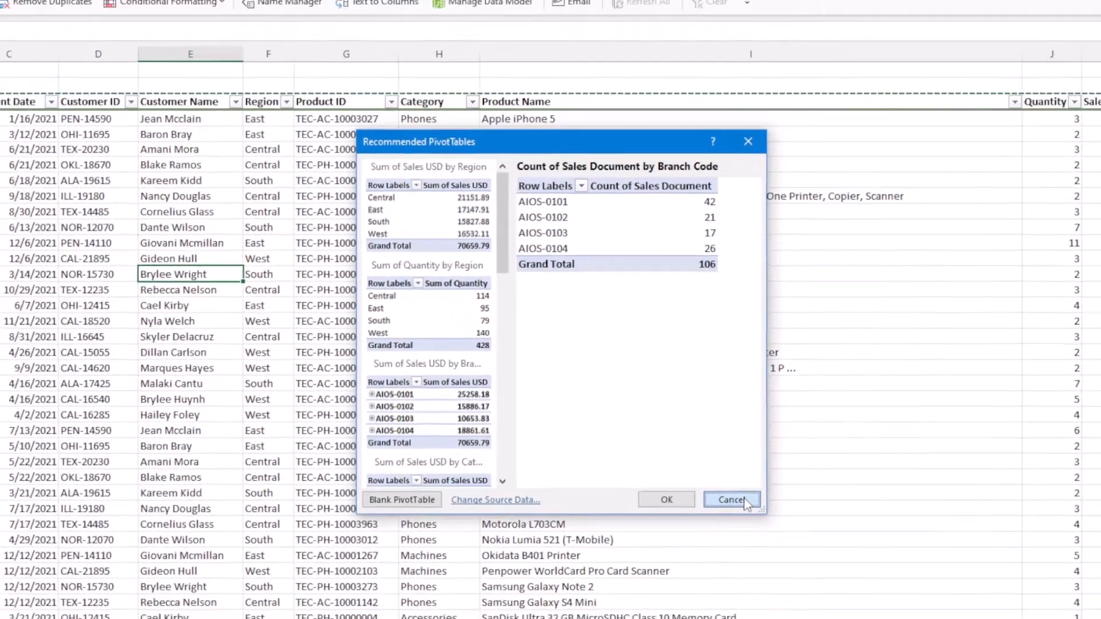
{"action": "left_click", "coordinate": [755, 510]}
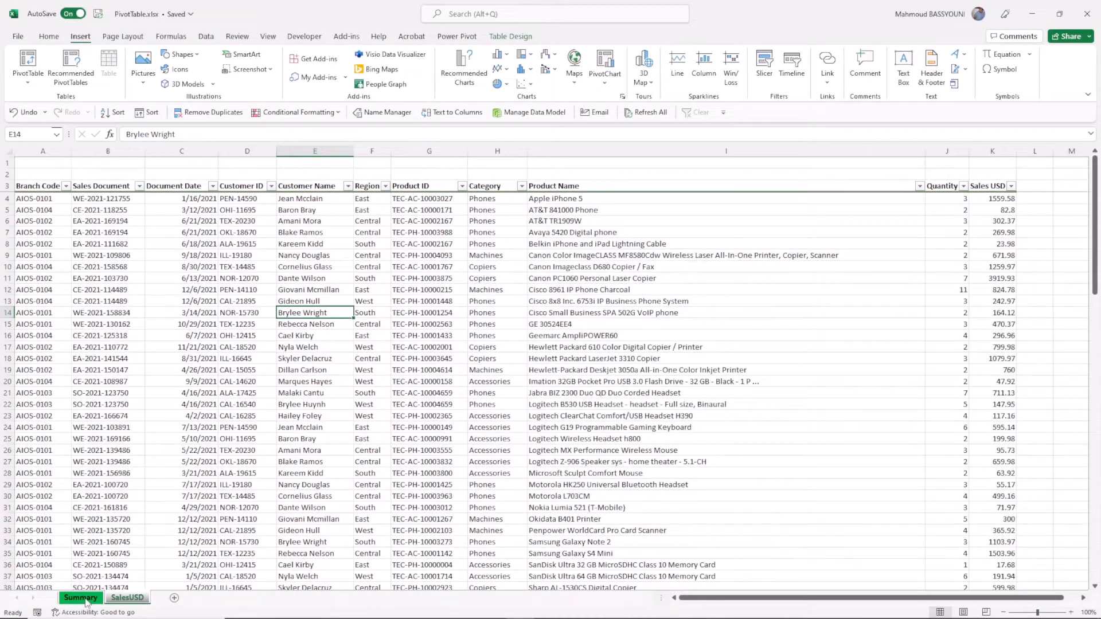
Step: On the Summary sheet, switch the PivotTable field list to the stacked layout and back to fields and areas side by side
{"action": "left_click", "coordinate": [84, 600]}
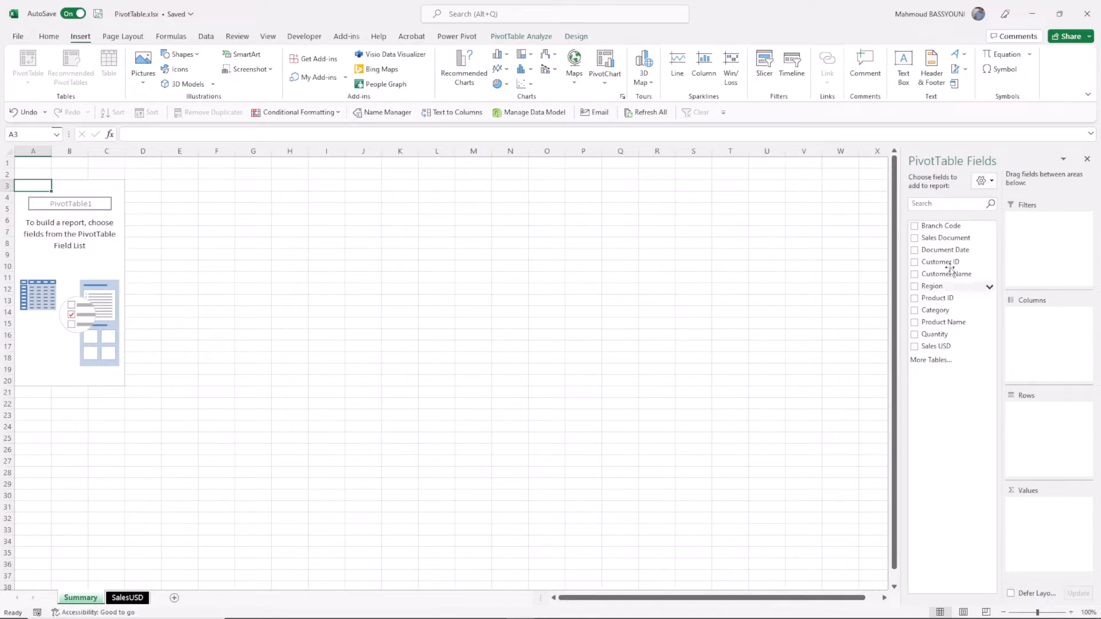
{"action": "left_click", "coordinate": [994, 185]}
{"action": "left_click", "coordinate": [975, 199]}
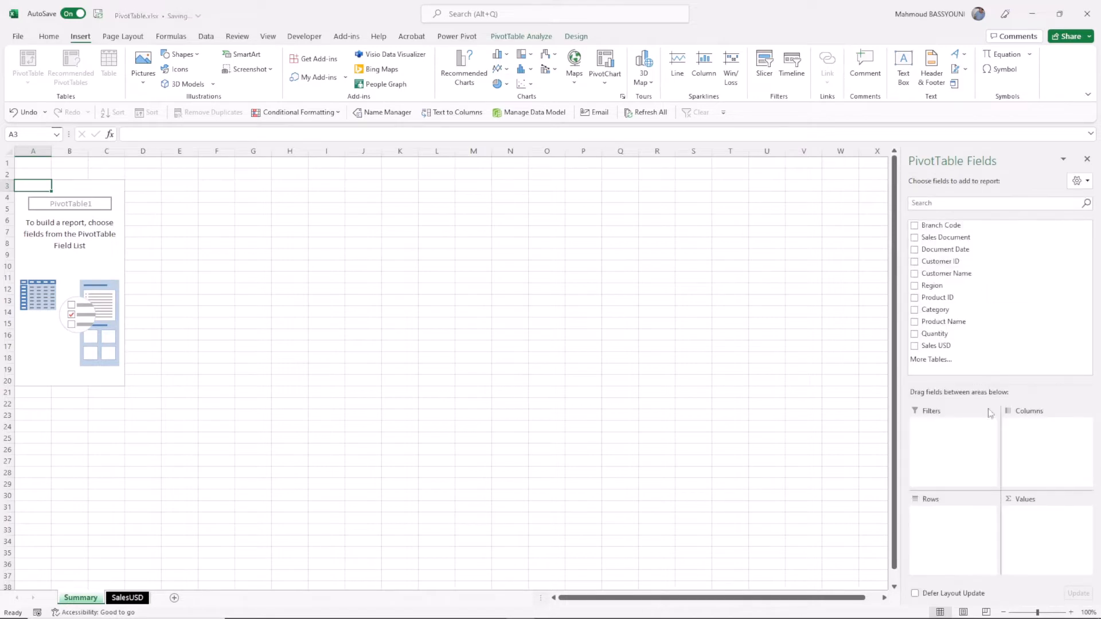
{"action": "left_click", "coordinate": [1081, 180]}
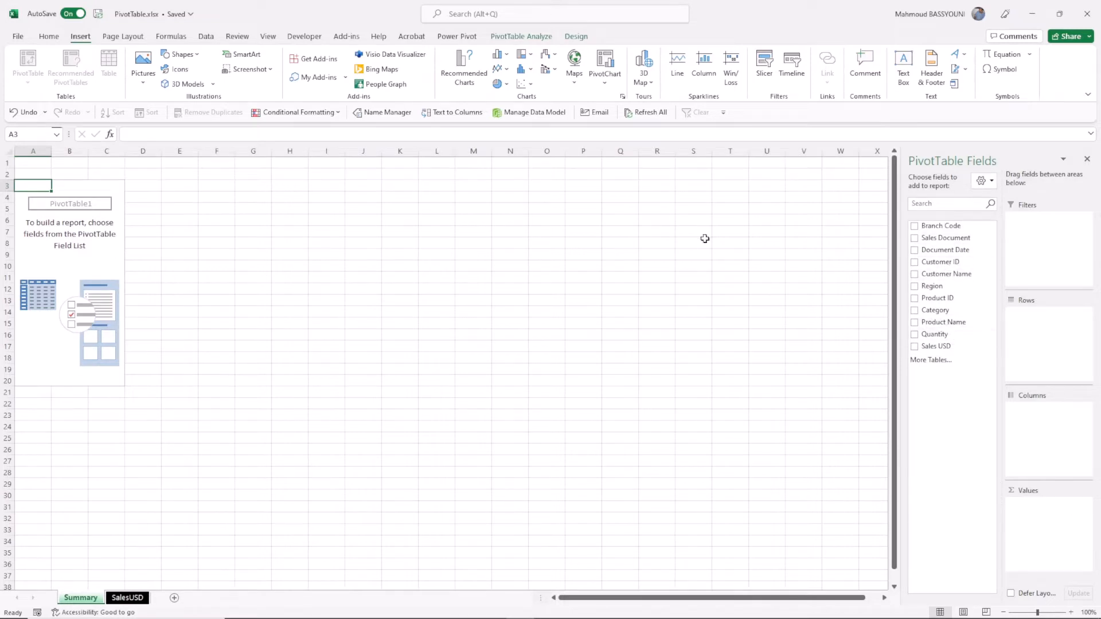
Step: Examine the empty PivotTable's placeholder area and the analysis and design tools available for it
{"action": "left_click_drag", "start_coordinate": [32, 181], "coordinate": [122, 381]}
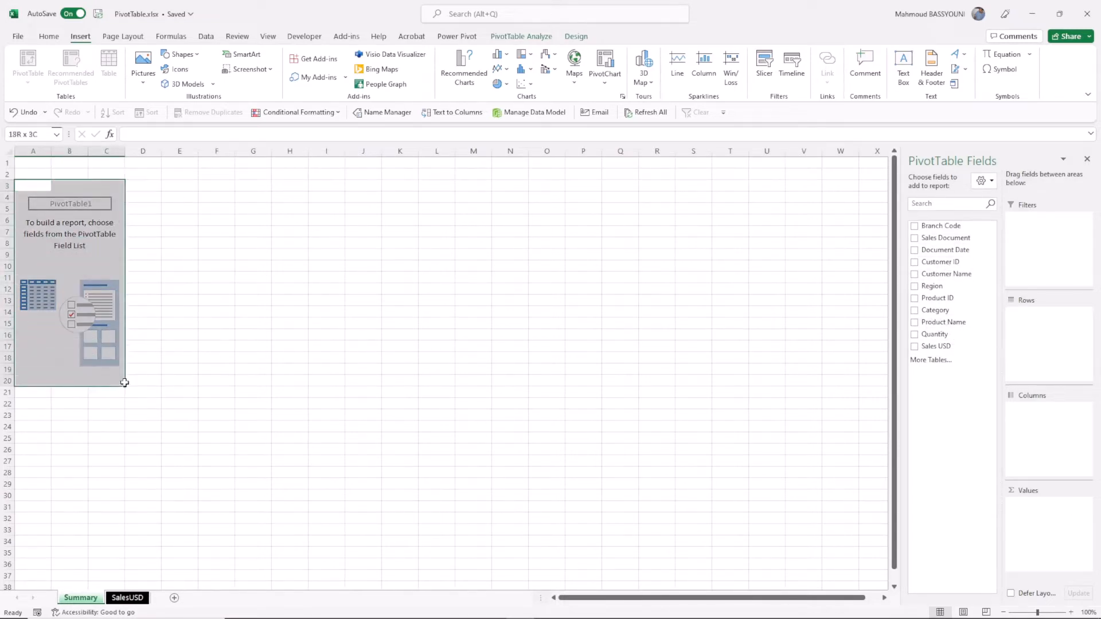
{"action": "left_click", "coordinate": [67, 229]}
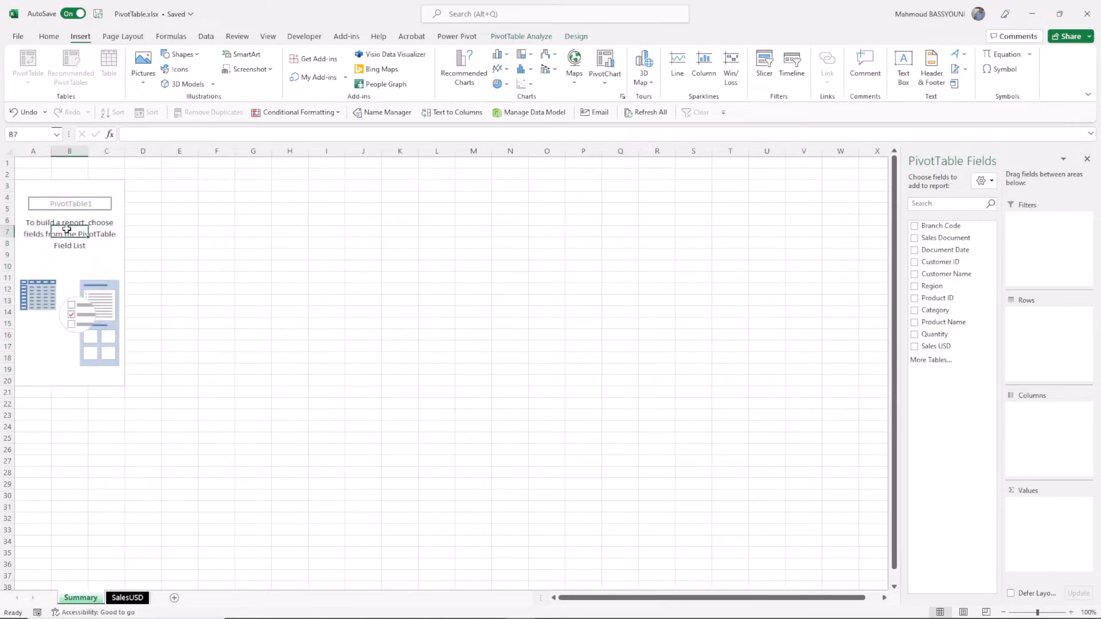
{"action": "left_click", "coordinate": [530, 37]}
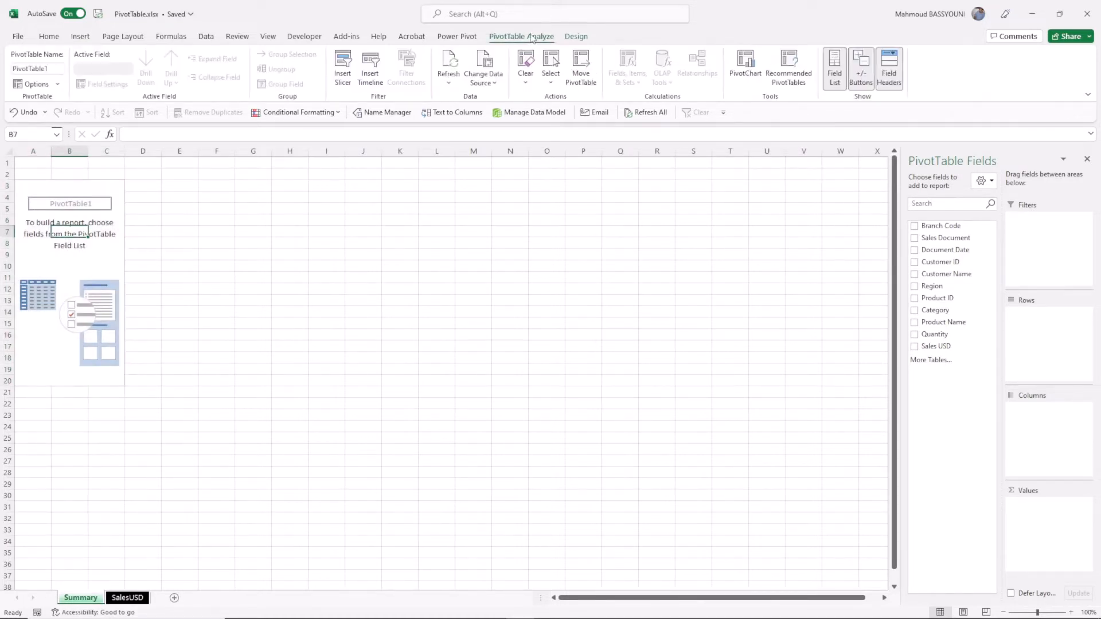
{"action": "left_click", "coordinate": [575, 38]}
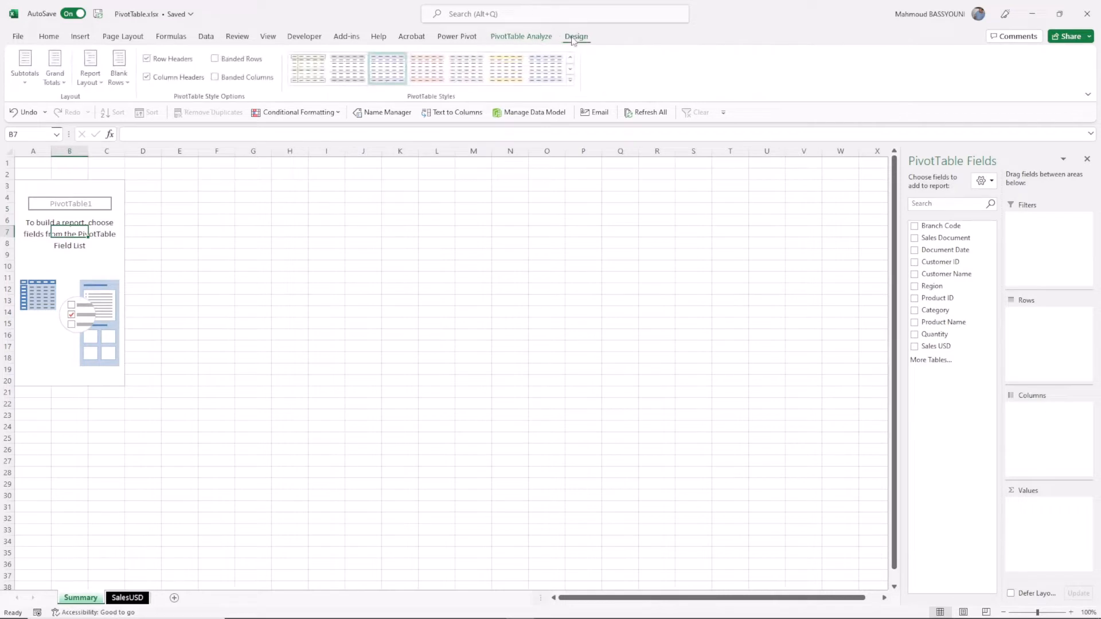
{"action": "left_click", "coordinate": [531, 40]}
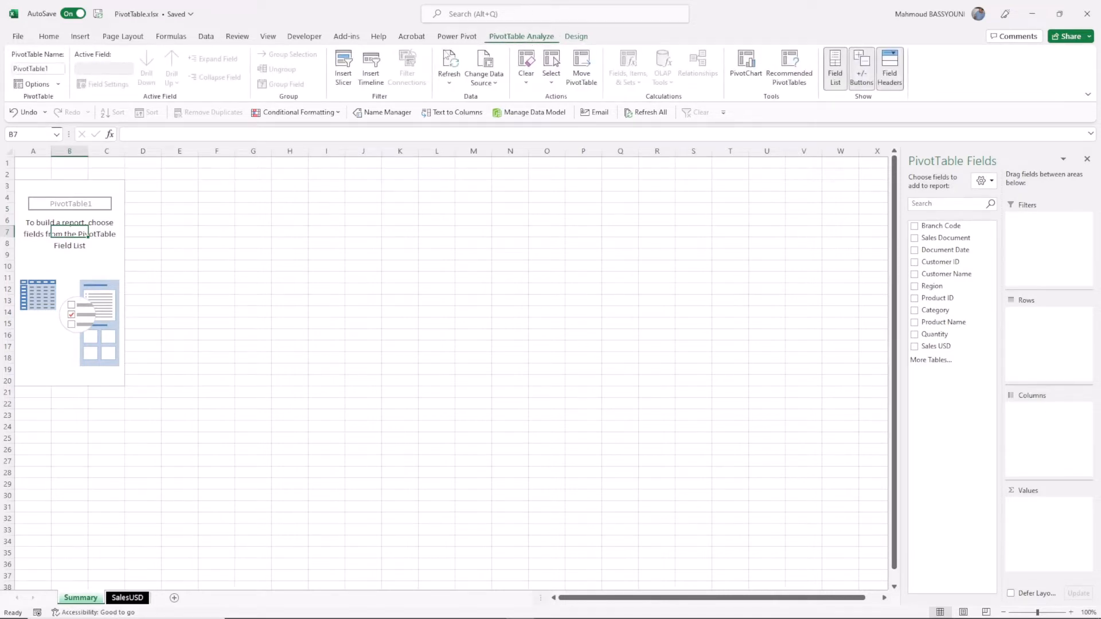
{"action": "left_click", "coordinate": [59, 217]}
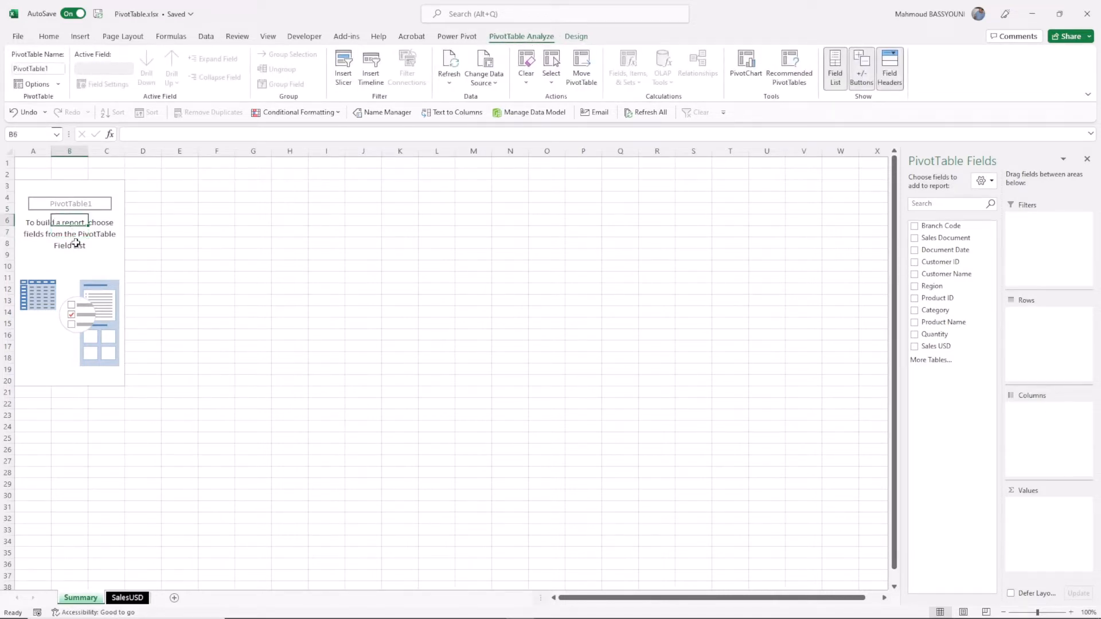
{"action": "left_click", "coordinate": [85, 236]}
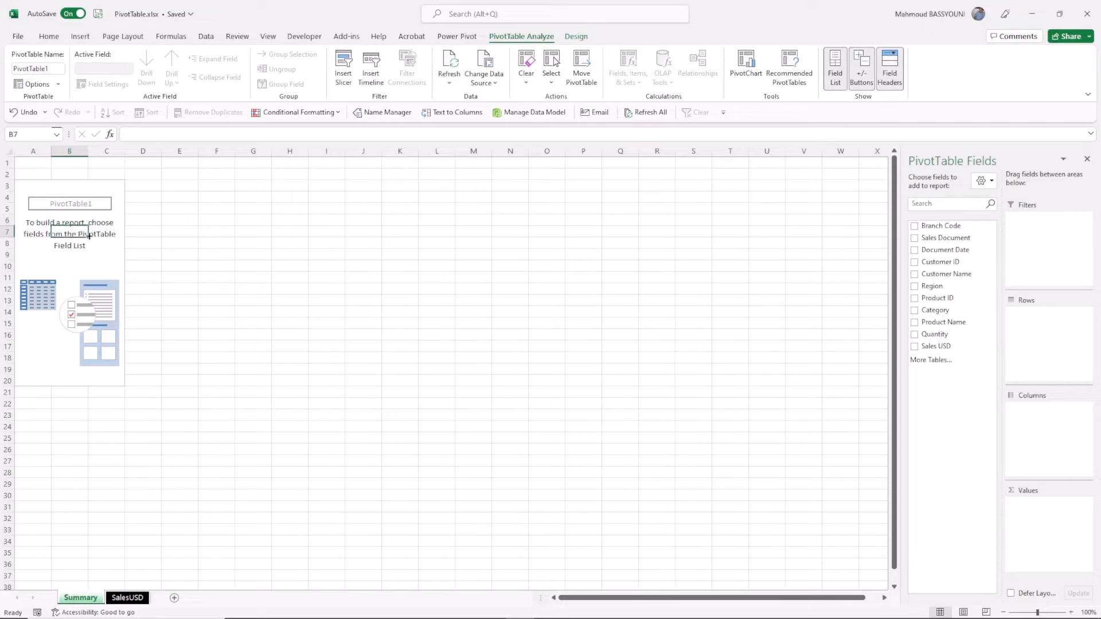
Step: Add the Customer Name field to the PivotTable rows, remove it and add it back
{"action": "left_click", "coordinate": [941, 276]}
{"action": "left_click_drag", "start_coordinate": [949, 276], "coordinate": [1046, 339]}
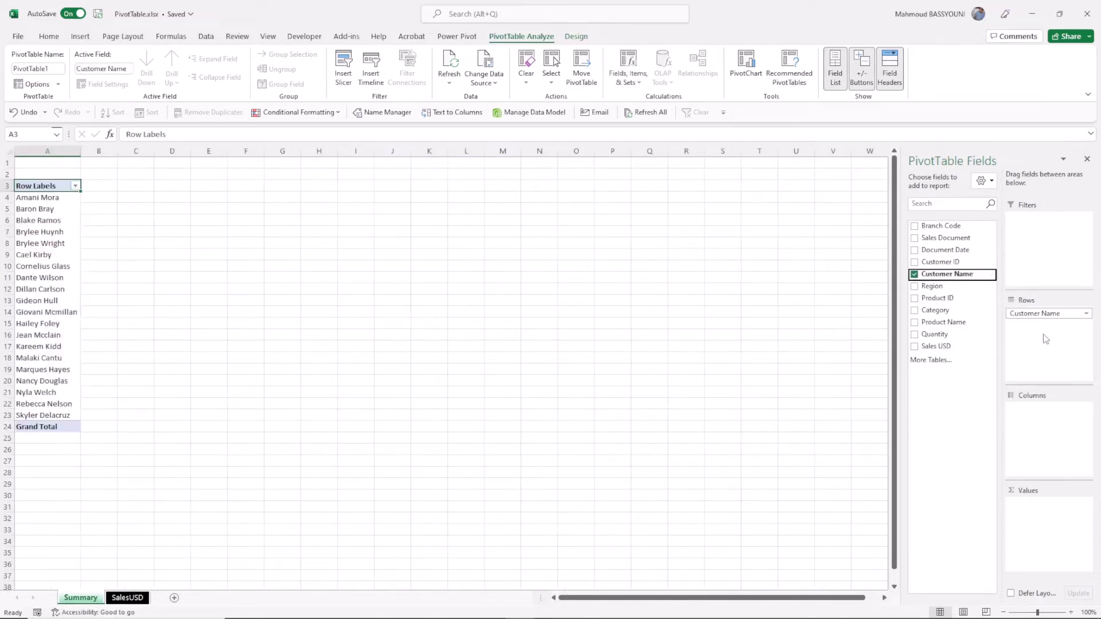
{"action": "left_click", "coordinate": [915, 274]}
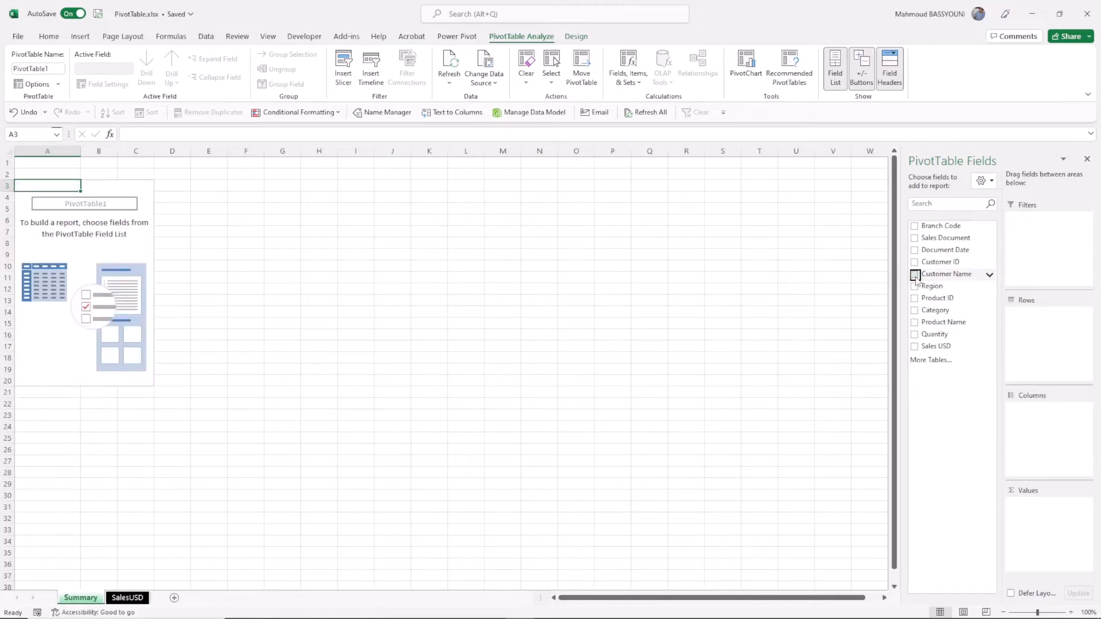
{"action": "left_click", "coordinate": [915, 275]}
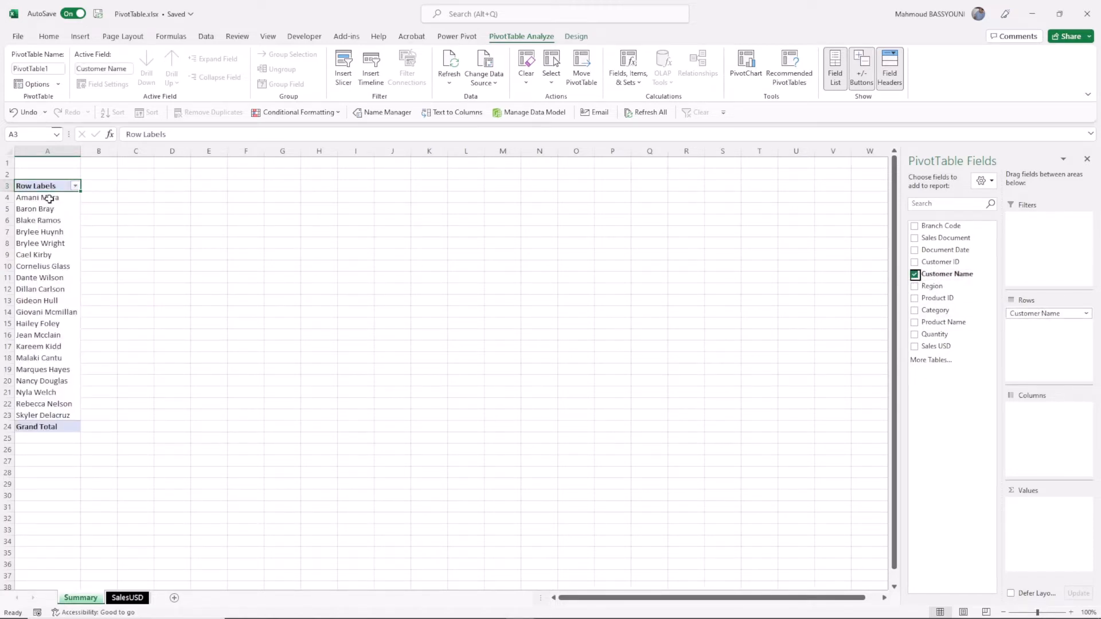
Step: Add the Sales USD field to the PivotTable values and select the sales amounts of all customers, excluding the grand total
{"action": "left_click", "coordinate": [51, 182]}
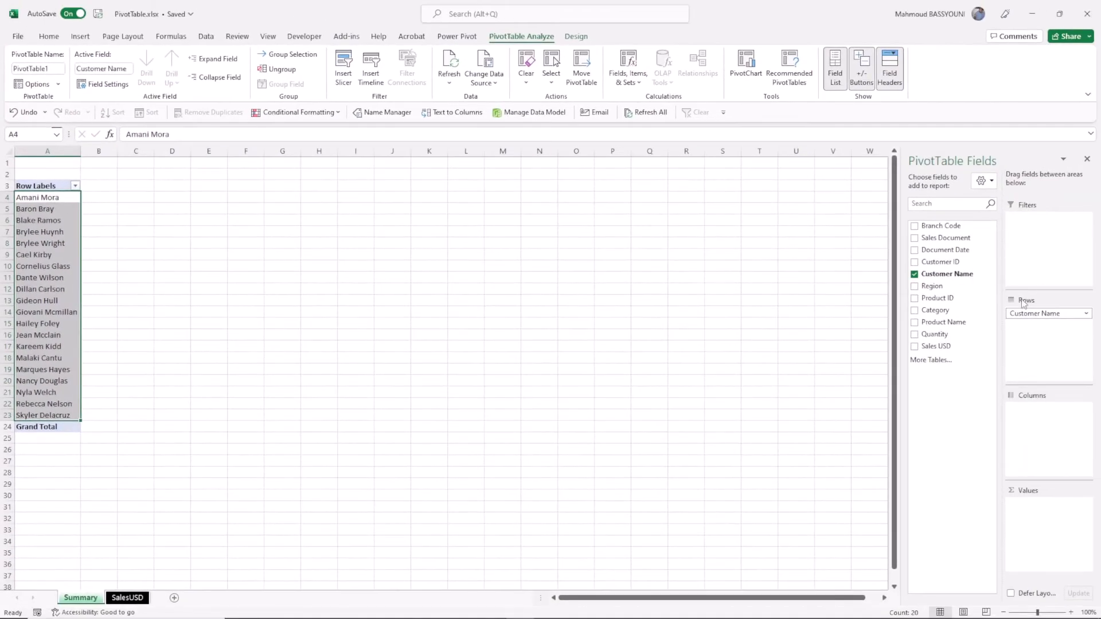
{"action": "left_click_drag", "start_coordinate": [939, 346], "coordinate": [1053, 516]}
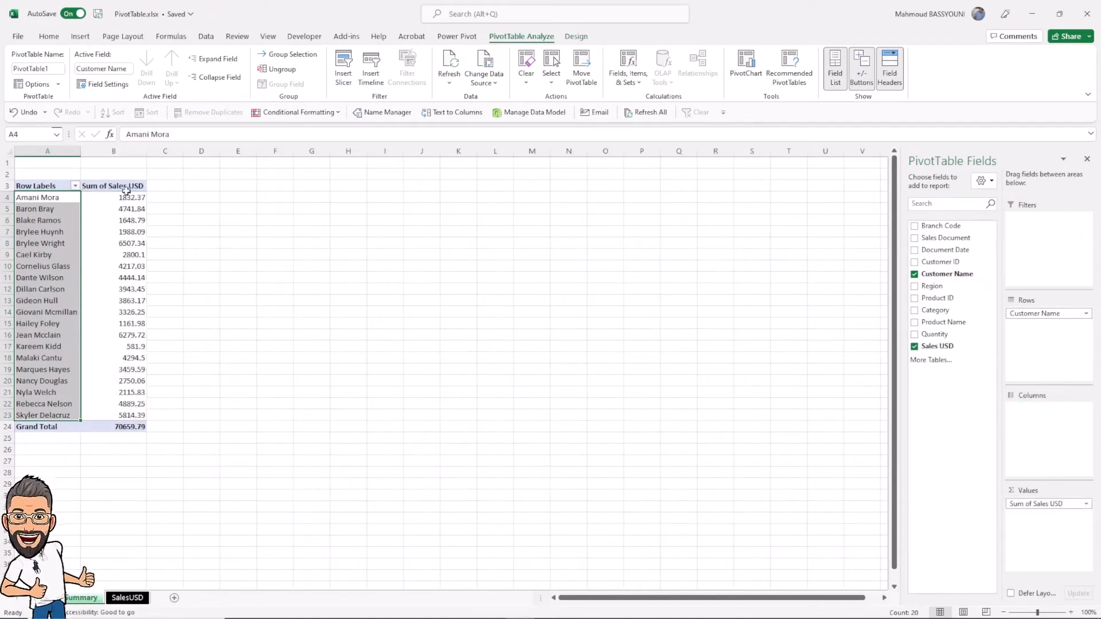
{"action": "left_click_drag", "start_coordinate": [123, 199], "coordinate": [114, 415]}
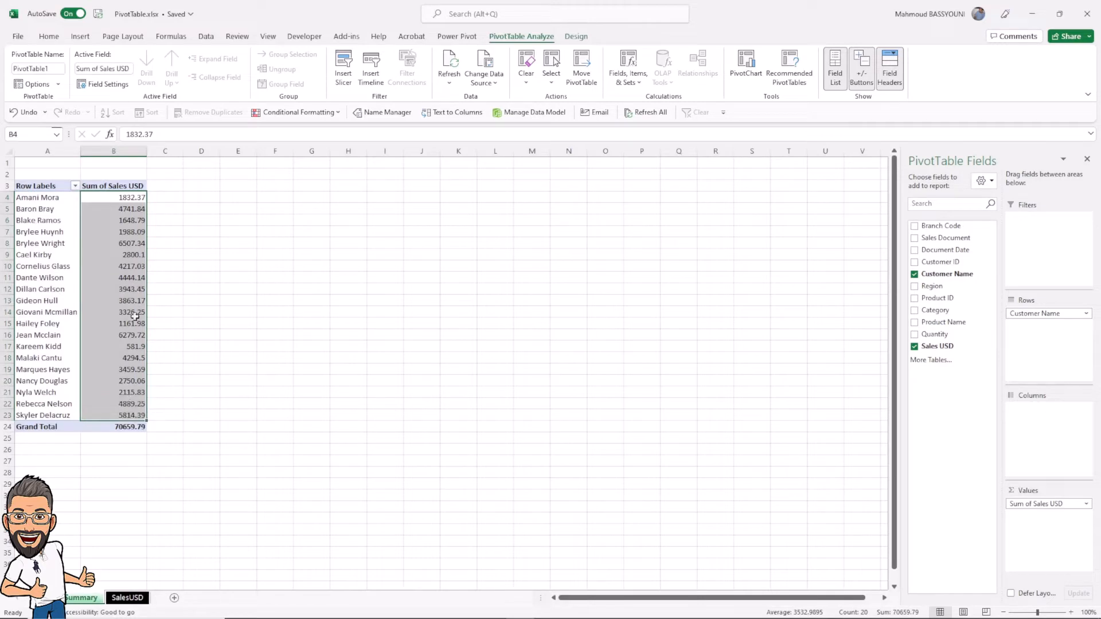
{"action": "left_click", "coordinate": [127, 201]}
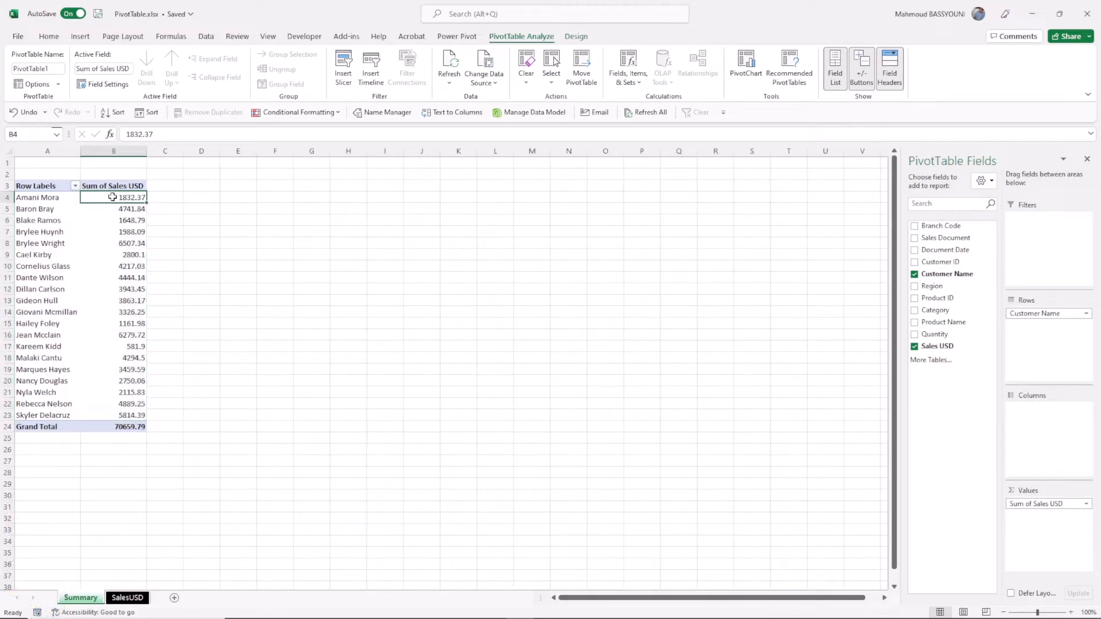
{"action": "left_click_drag", "start_coordinate": [114, 195], "coordinate": [134, 414]}
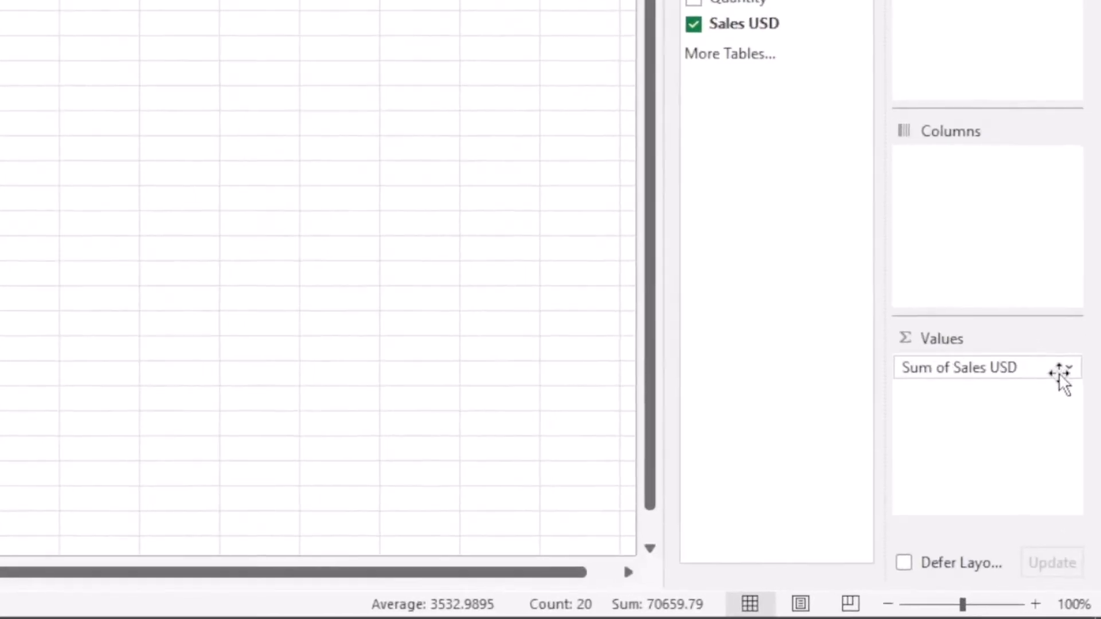
Step: Summarize the Sales USD value field by Average, after trying Count and Min as the calculation
{"action": "left_click", "coordinate": [1070, 366]}
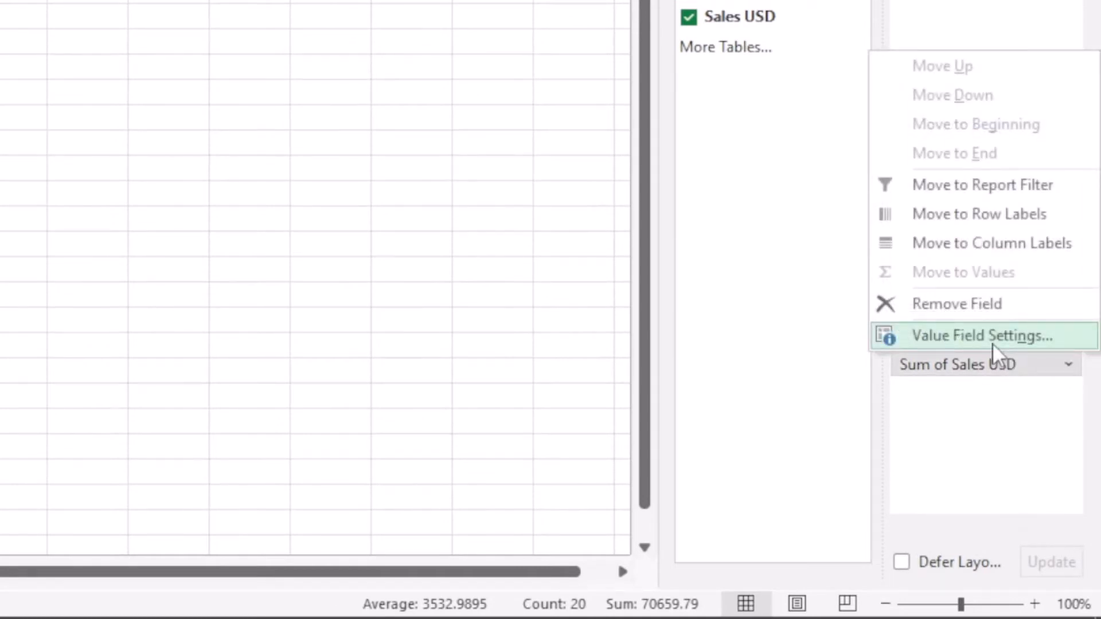
{"action": "left_click", "coordinate": [992, 343]}
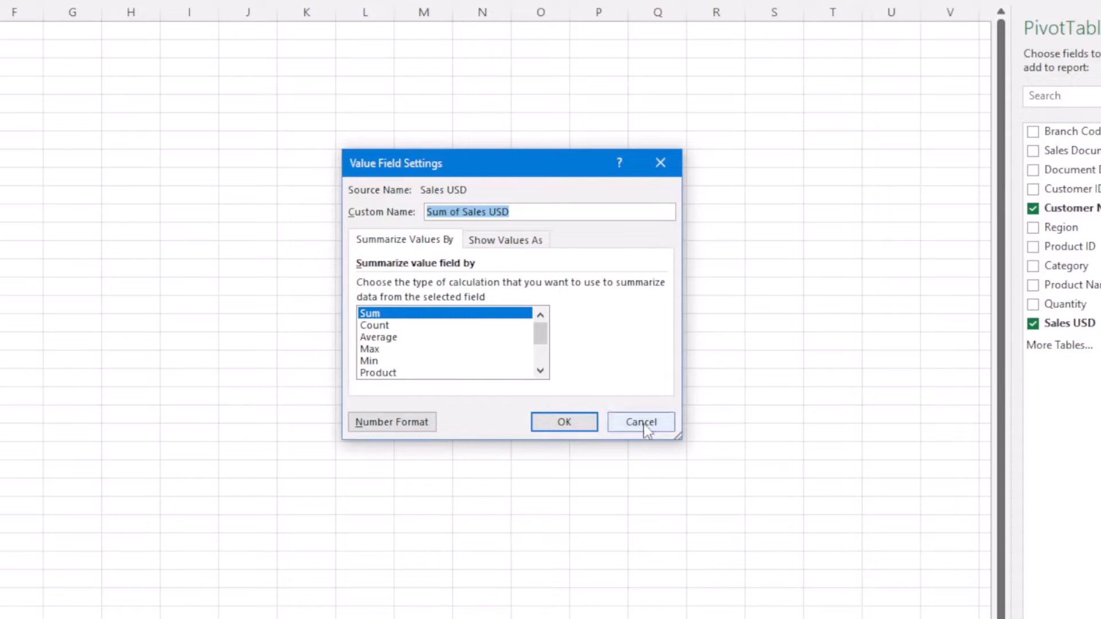
{"action": "left_click", "coordinate": [398, 326]}
{"action": "left_click", "coordinate": [396, 337]}
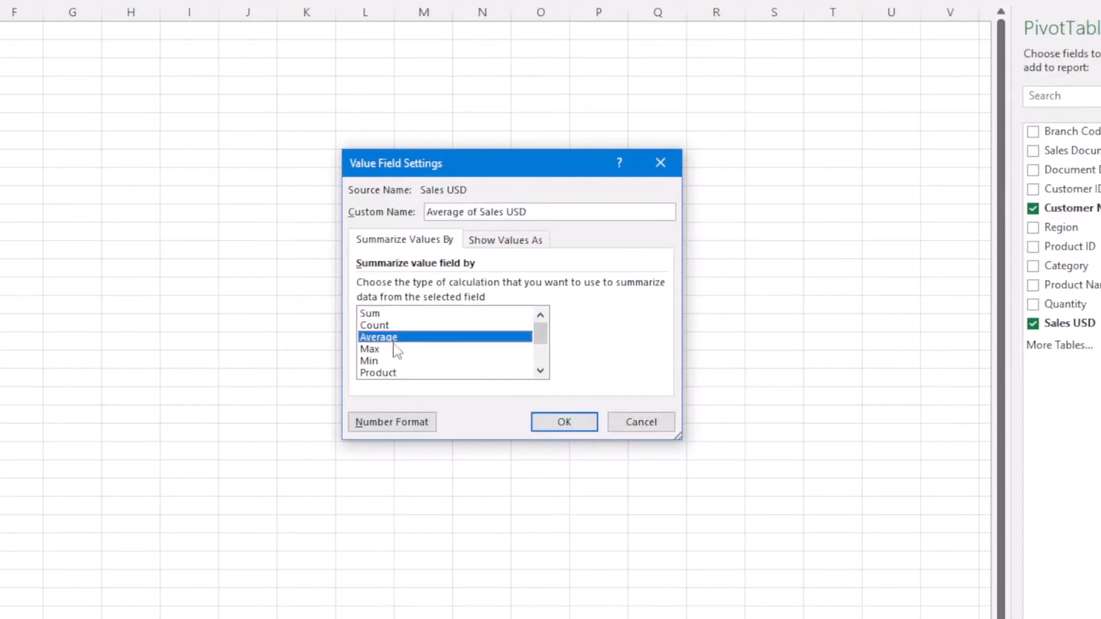
{"action": "left_click", "coordinate": [392, 360]}
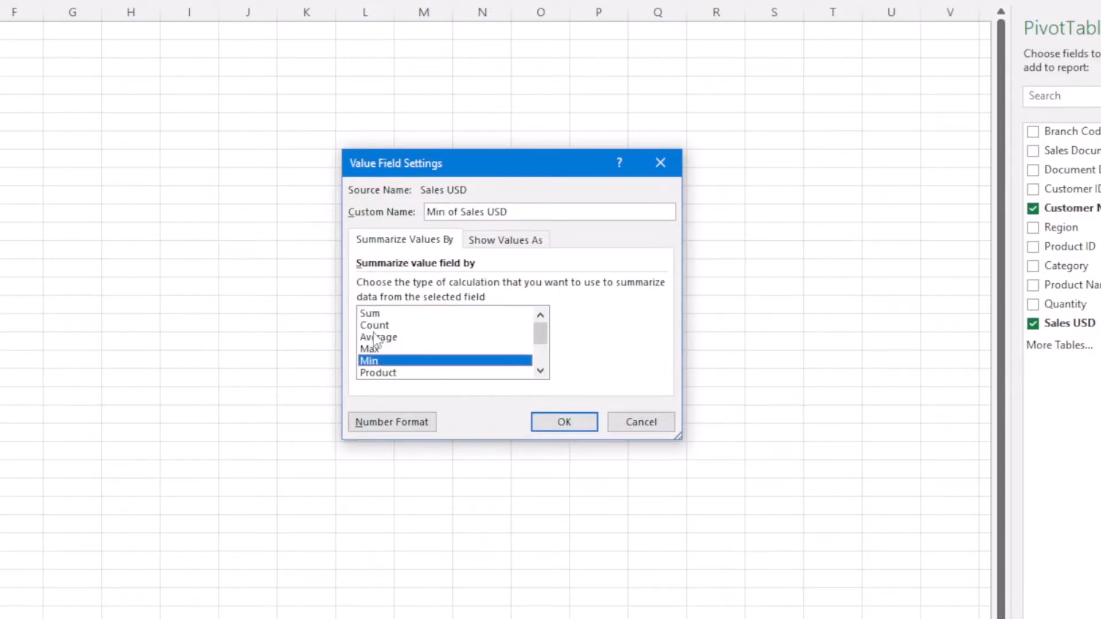
{"action": "left_click", "coordinate": [388, 340]}
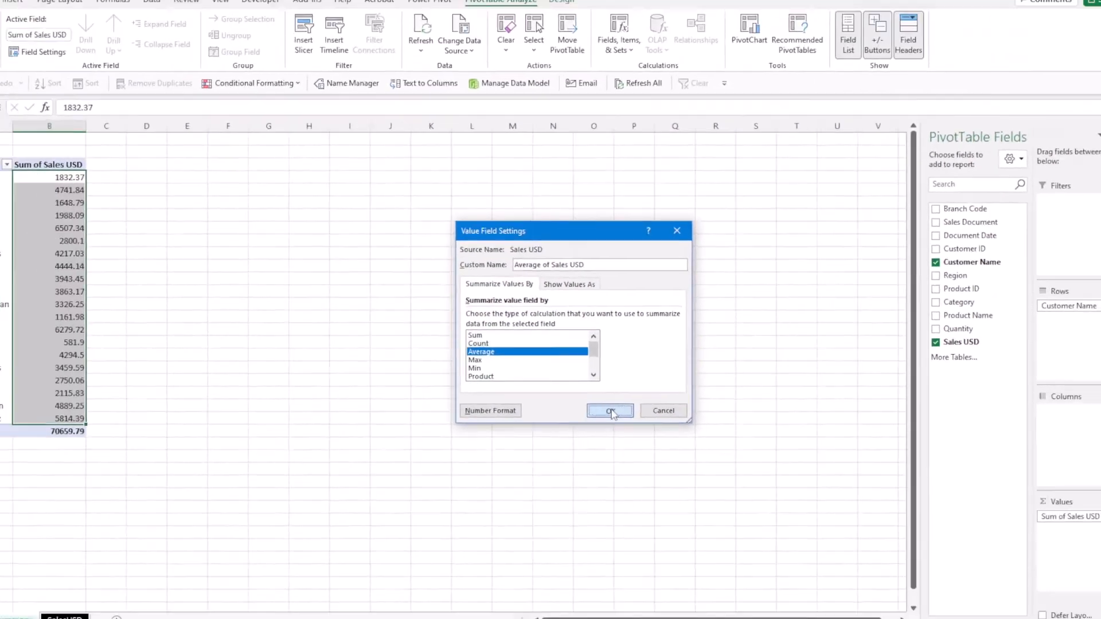
{"action": "left_click", "coordinate": [564, 423]}
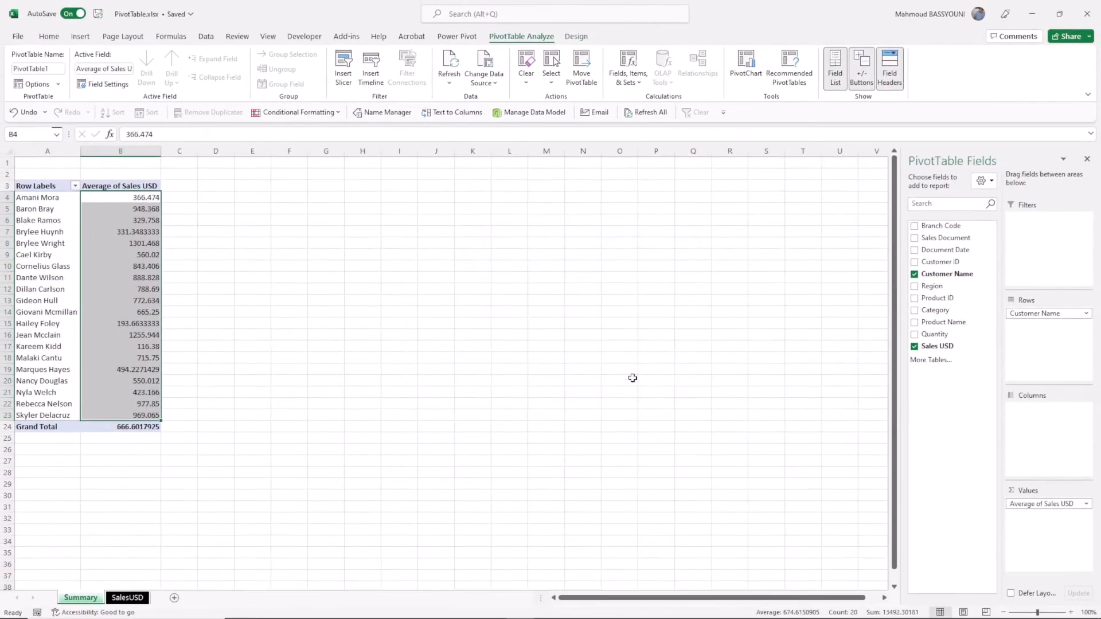
Step: Change the calculation of the PivotTable's Sales USD values from Average to Sum
{"action": "left_click_drag", "start_coordinate": [143, 197], "coordinate": [145, 414]}
{"action": "left_click", "coordinate": [132, 197]}
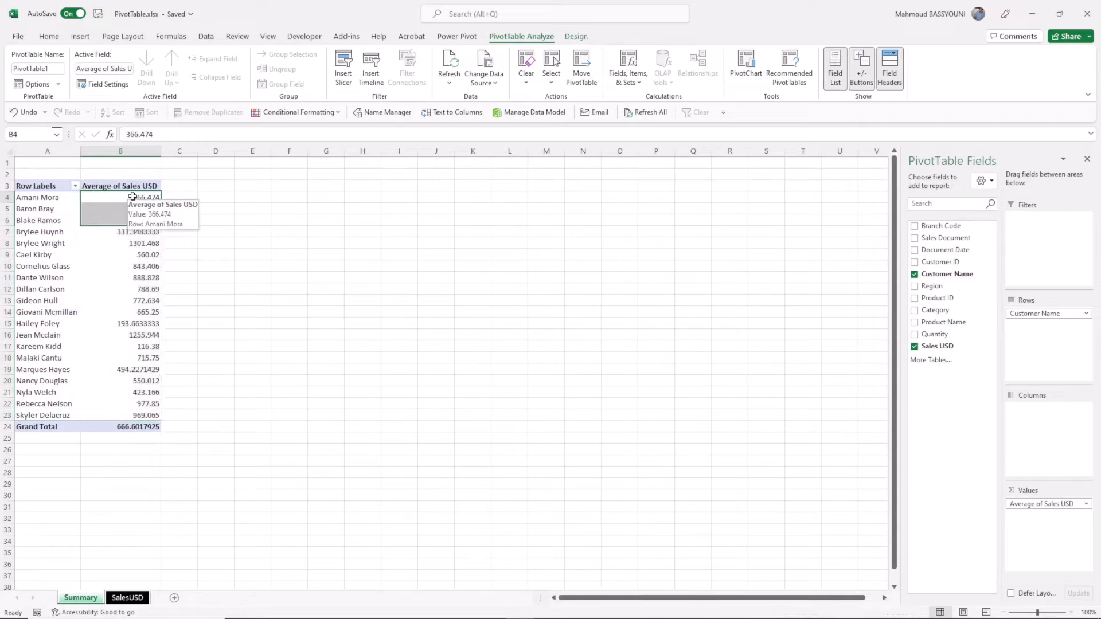
{"action": "left_click", "coordinate": [146, 254]}
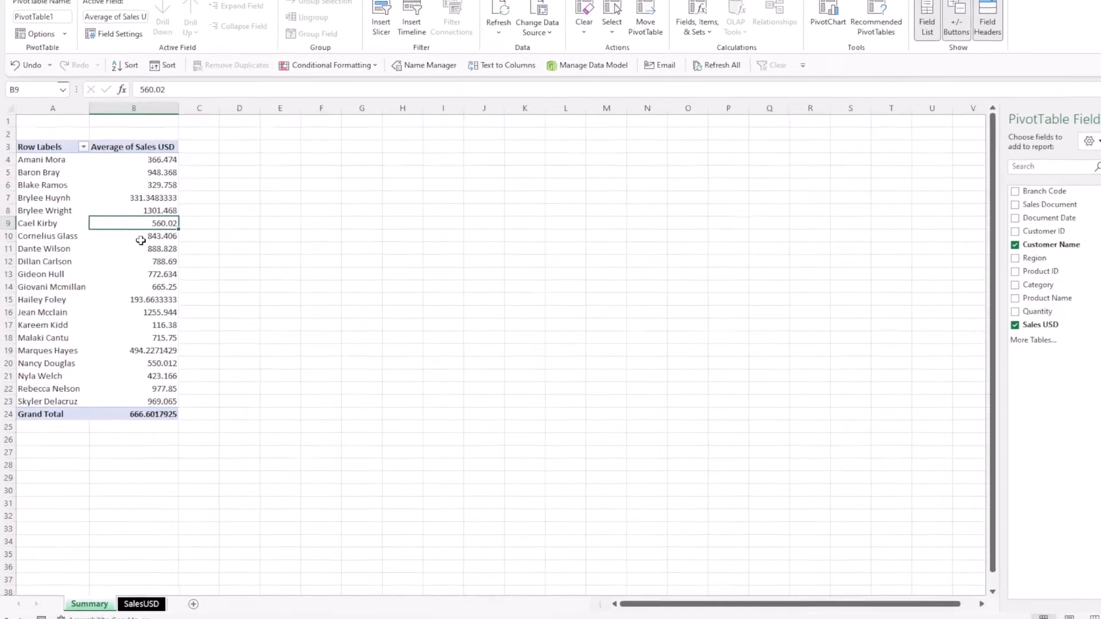
{"action": "right_click", "coordinate": [141, 241]}
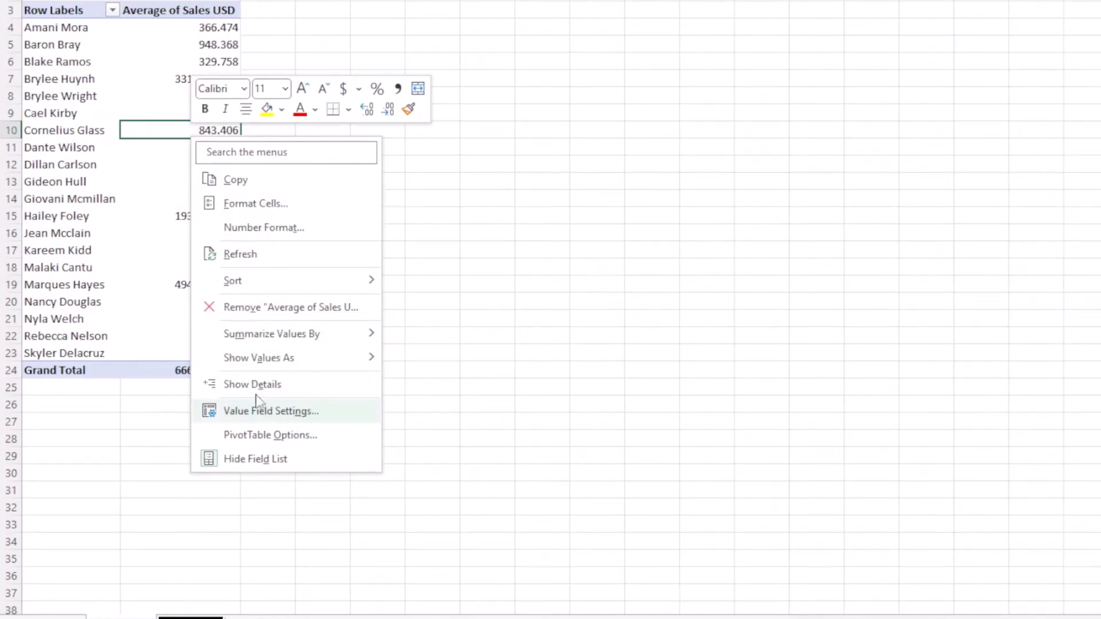
{"action": "mouse_move", "coordinate": [285, 338]}
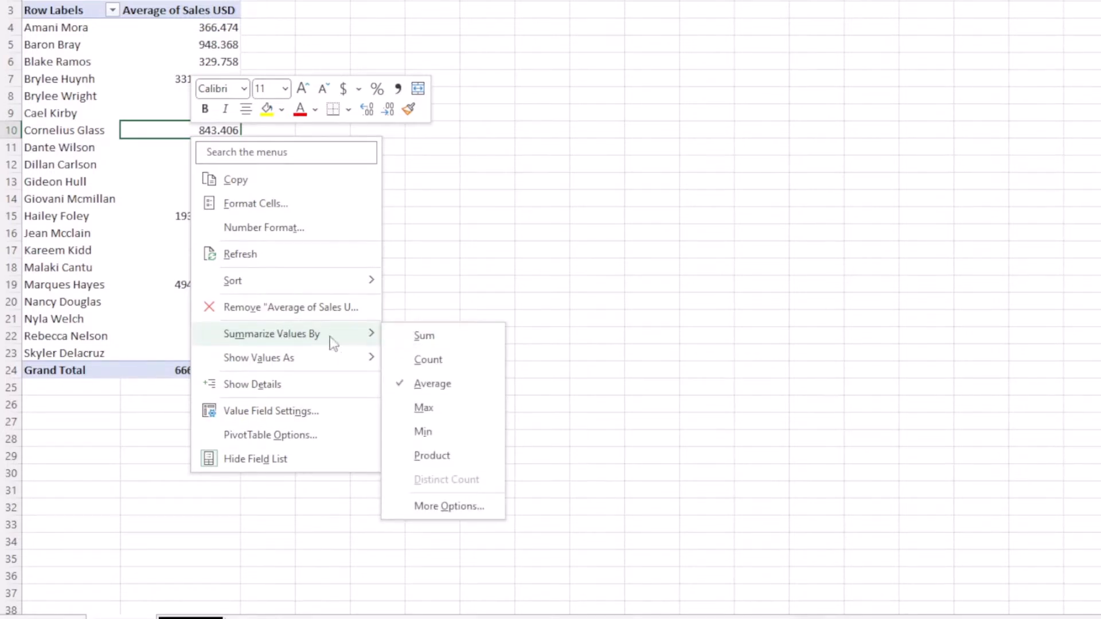
{"action": "left_click", "coordinate": [424, 336]}
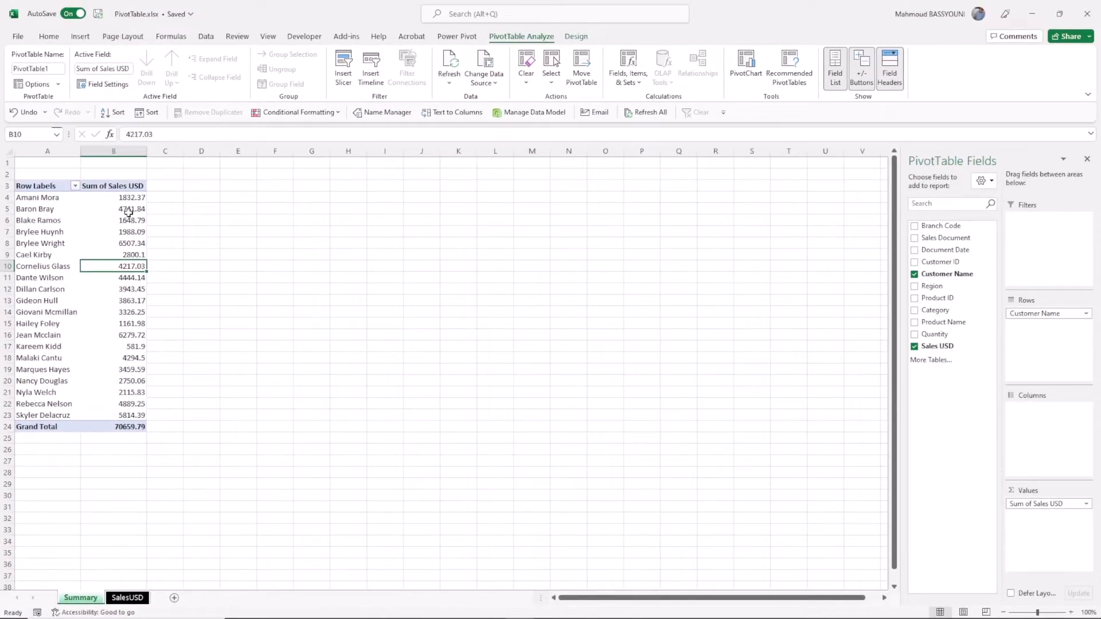
Step: Format the summed Sales USD values as Number with a 1000 separator and 0 decimal places, and select the formatted amounts to check them
{"action": "left_click", "coordinate": [127, 200]}
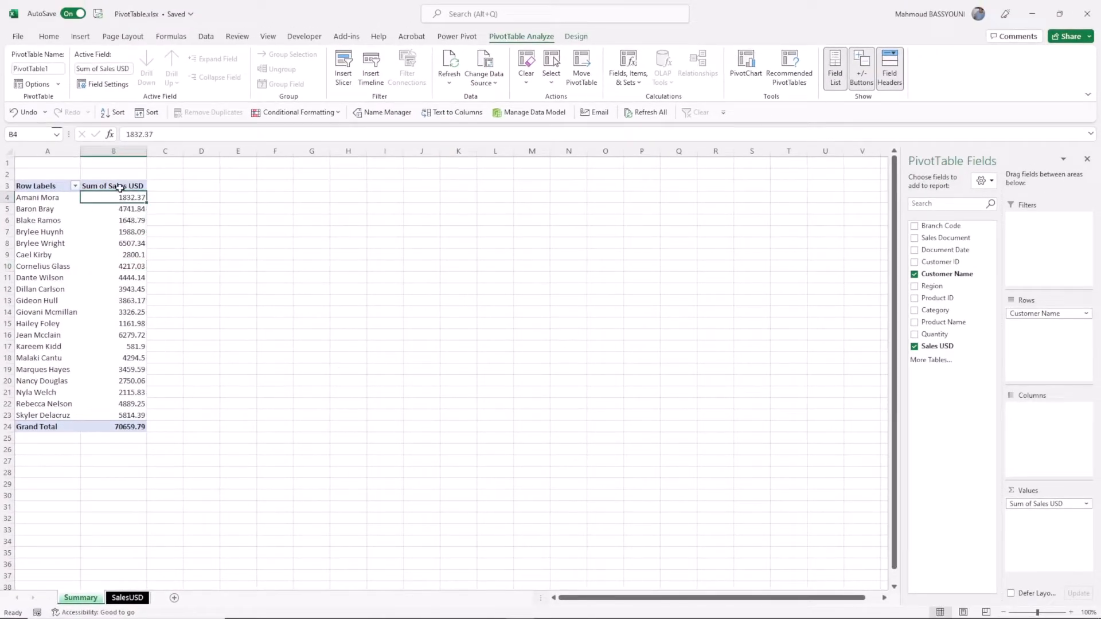
{"action": "right_click", "coordinate": [132, 243]}
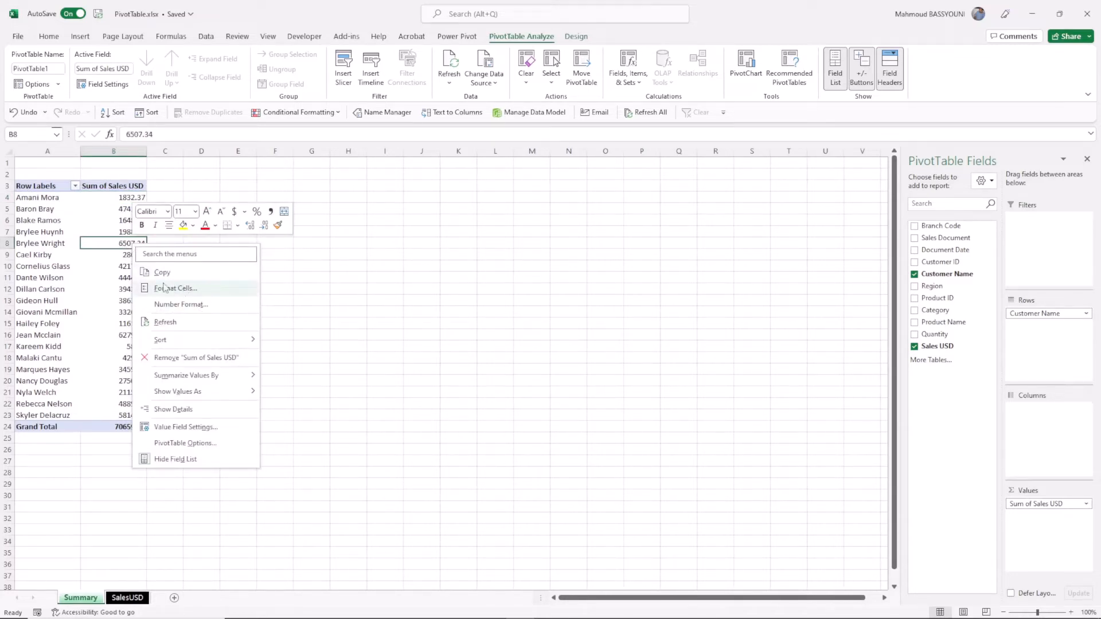
{"action": "left_click", "coordinate": [196, 306]}
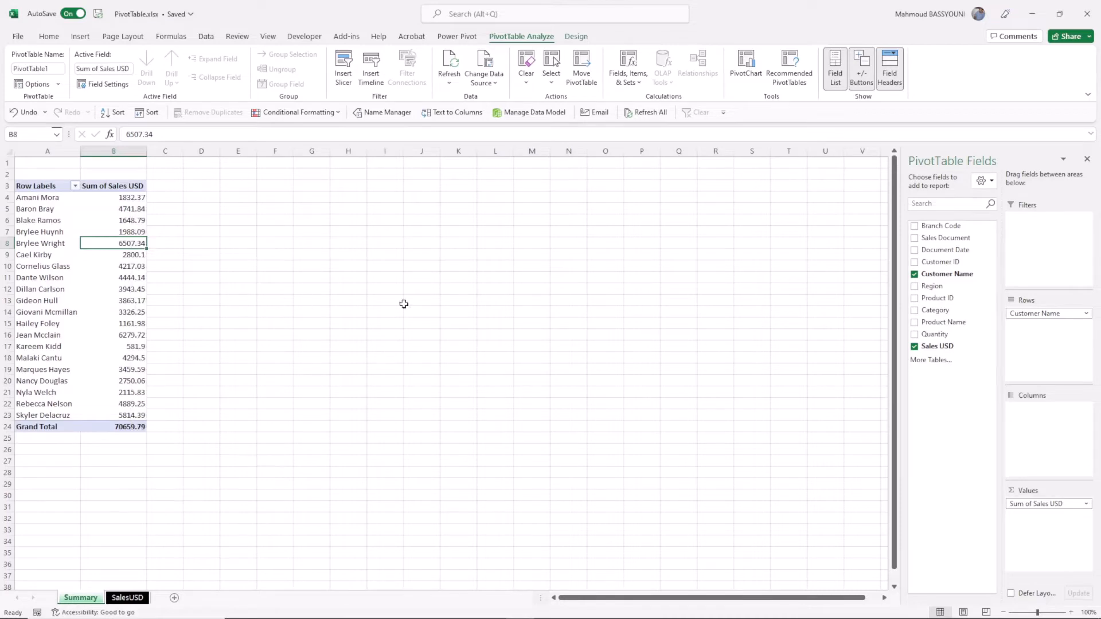
{"action": "left_click_drag", "start_coordinate": [198, 175], "coordinate": [302, 189]}
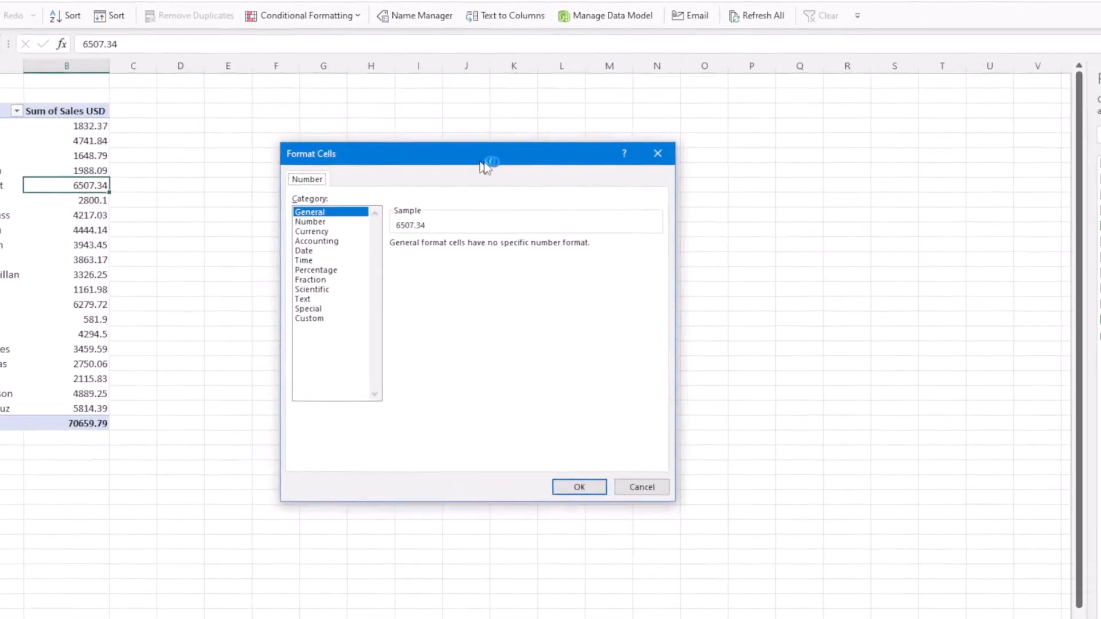
{"action": "left_click", "coordinate": [165, 238]}
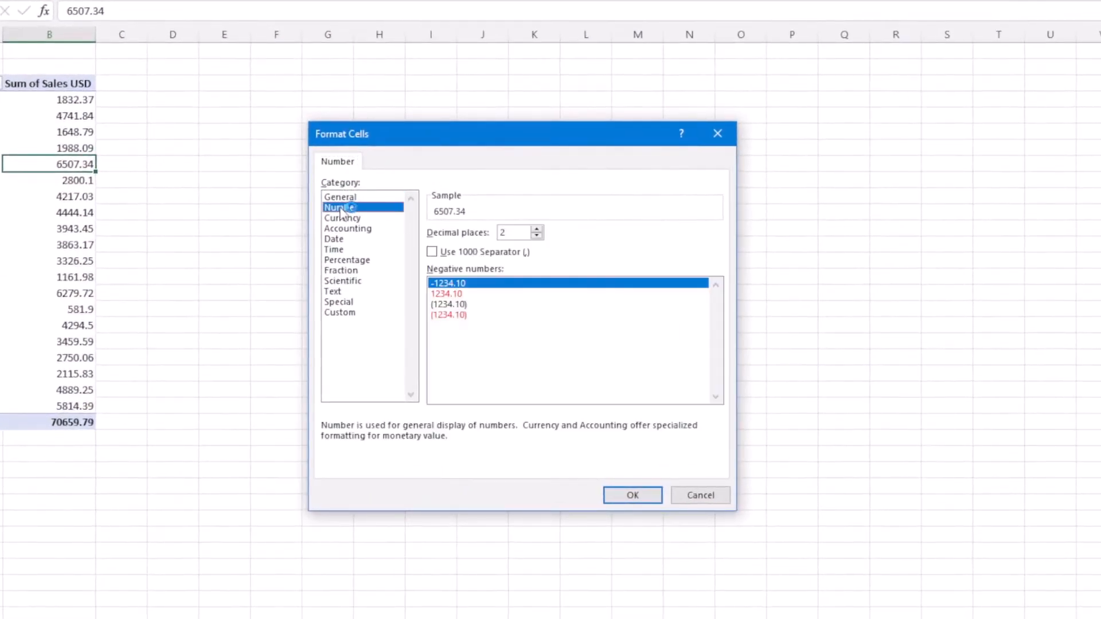
{"action": "left_click", "coordinate": [434, 252]}
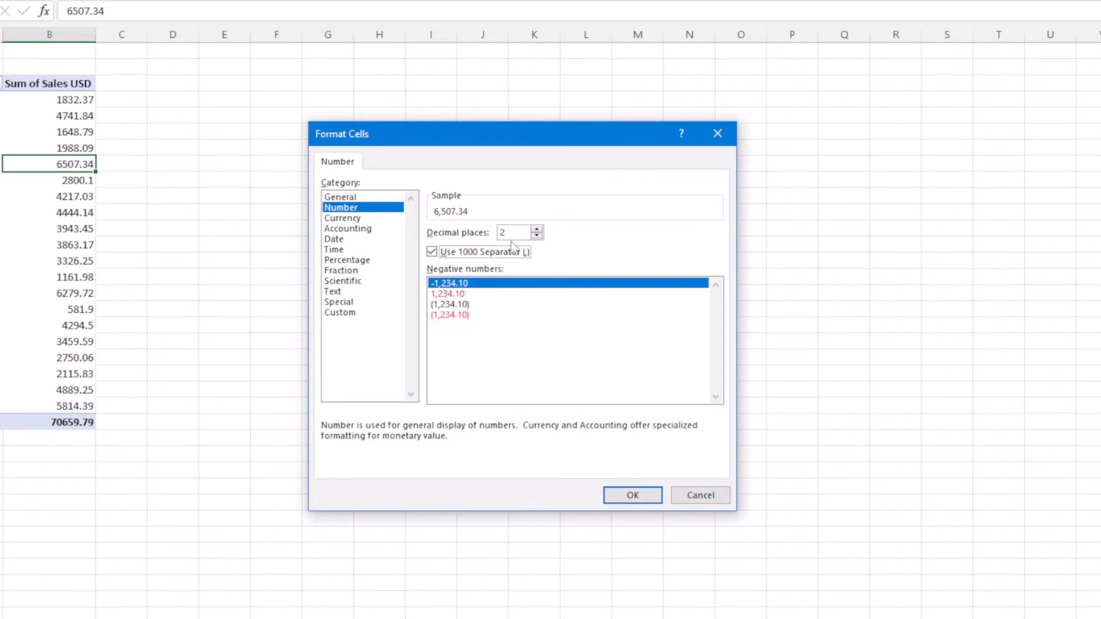
{"action": "left_click", "coordinate": [537, 236]}
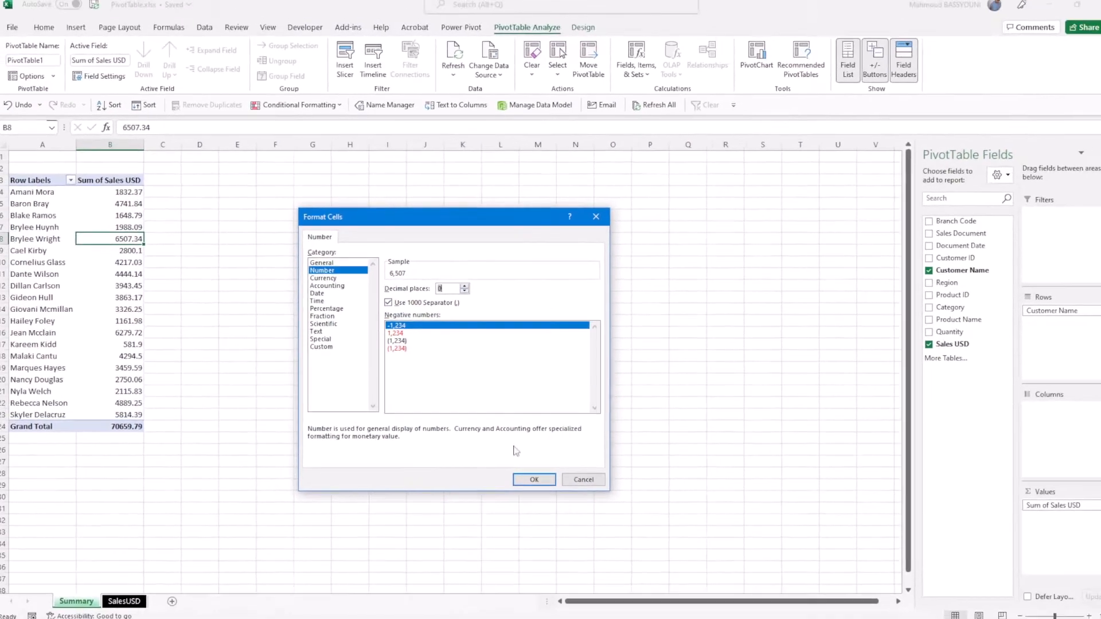
{"action": "left_click", "coordinate": [520, 249]}
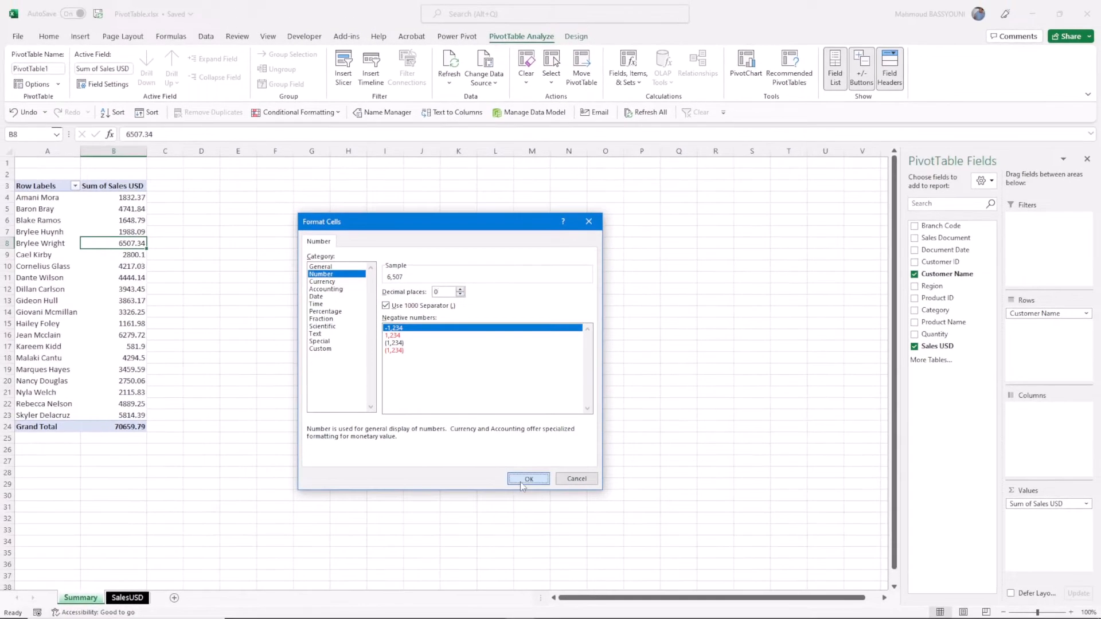
{"action": "left_click", "coordinate": [610, 492]}
{"action": "left_click_drag", "start_coordinate": [138, 204], "coordinate": [140, 411]}
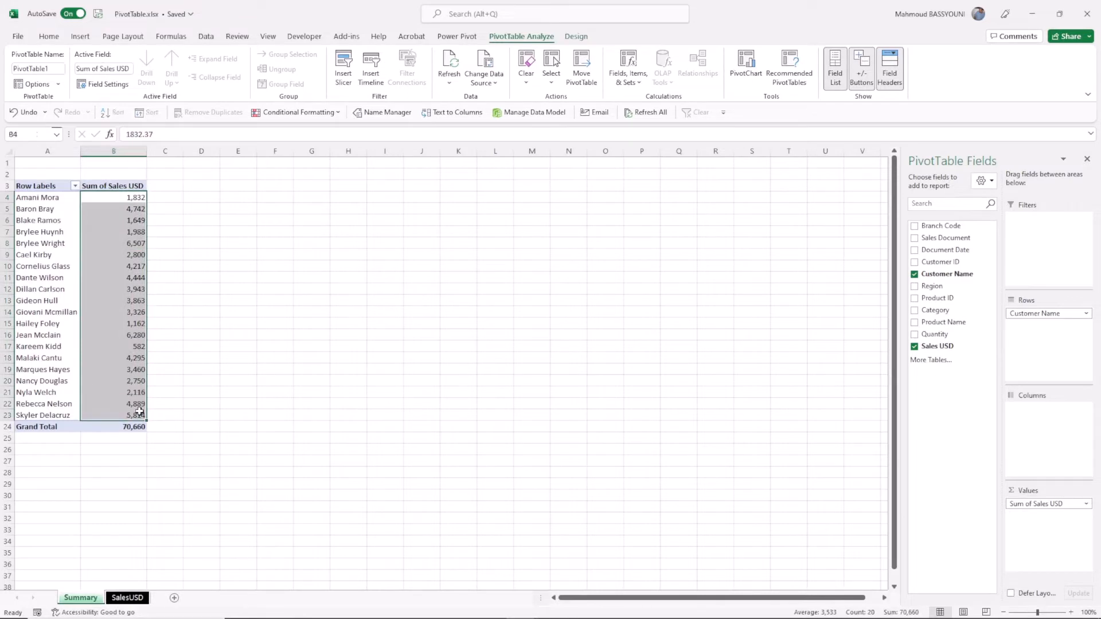
{"action": "left_click", "coordinate": [133, 196]}
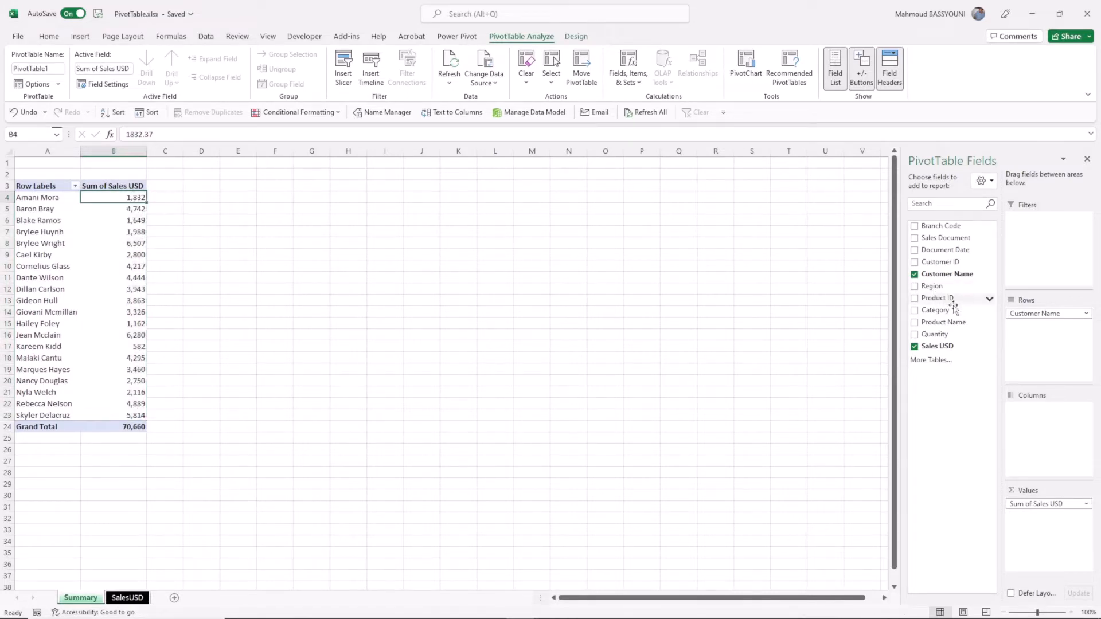
Step: Add the Region field as a report filter and filter the PivotTable to the East region
{"action": "left_click_drag", "start_coordinate": [934, 287], "coordinate": [1049, 269]}
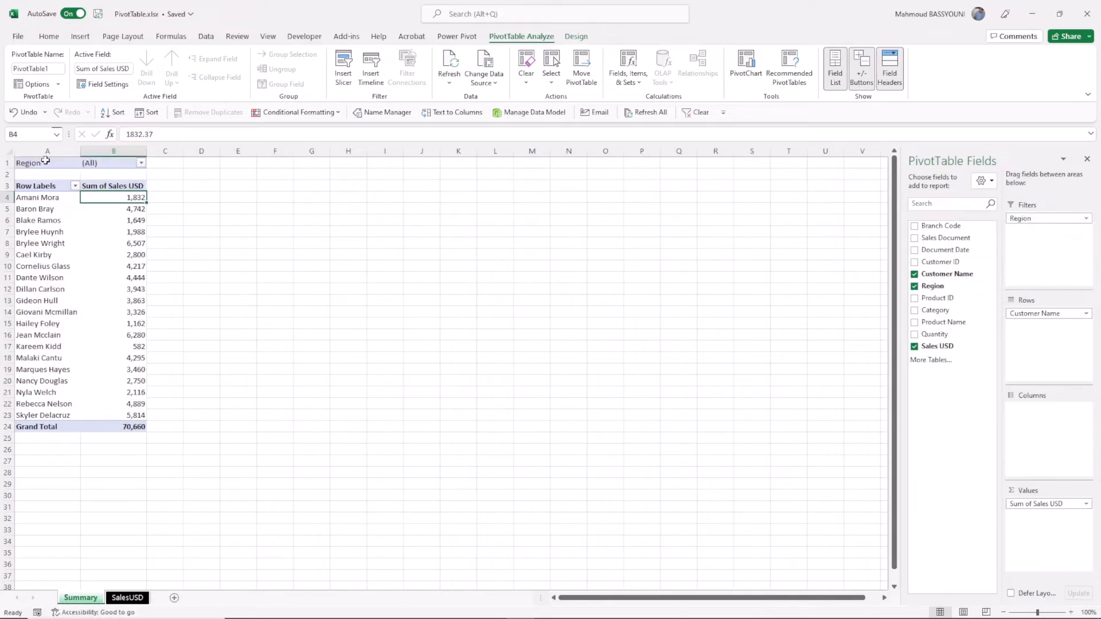
{"action": "left_click_drag", "start_coordinate": [46, 161], "coordinate": [132, 162]}
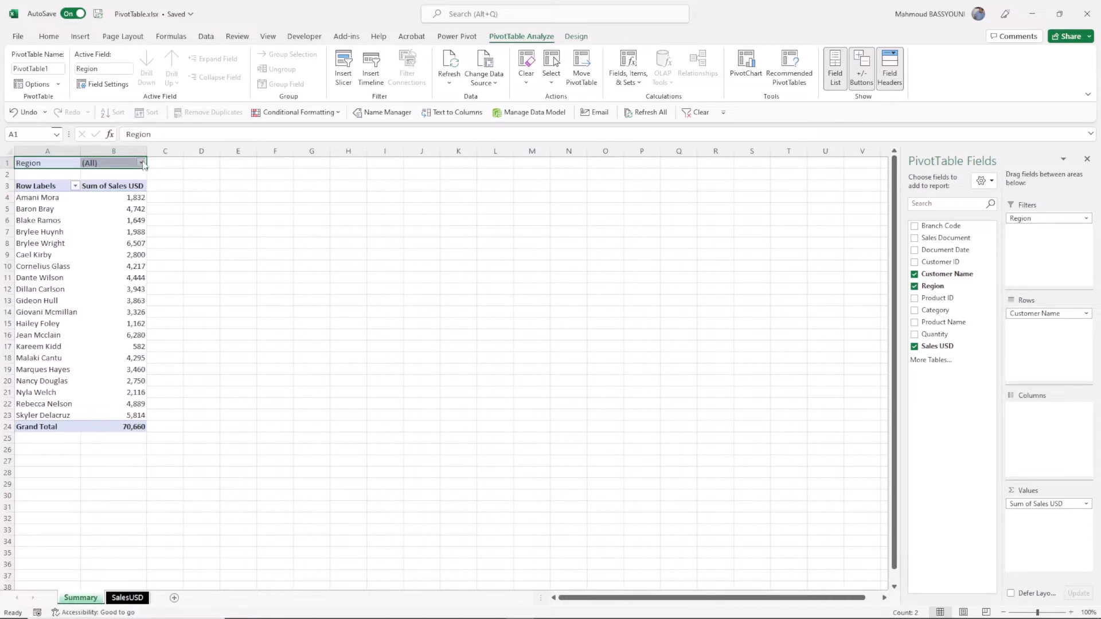
{"action": "left_click", "coordinate": [141, 164]}
{"action": "left_click", "coordinate": [31, 210]}
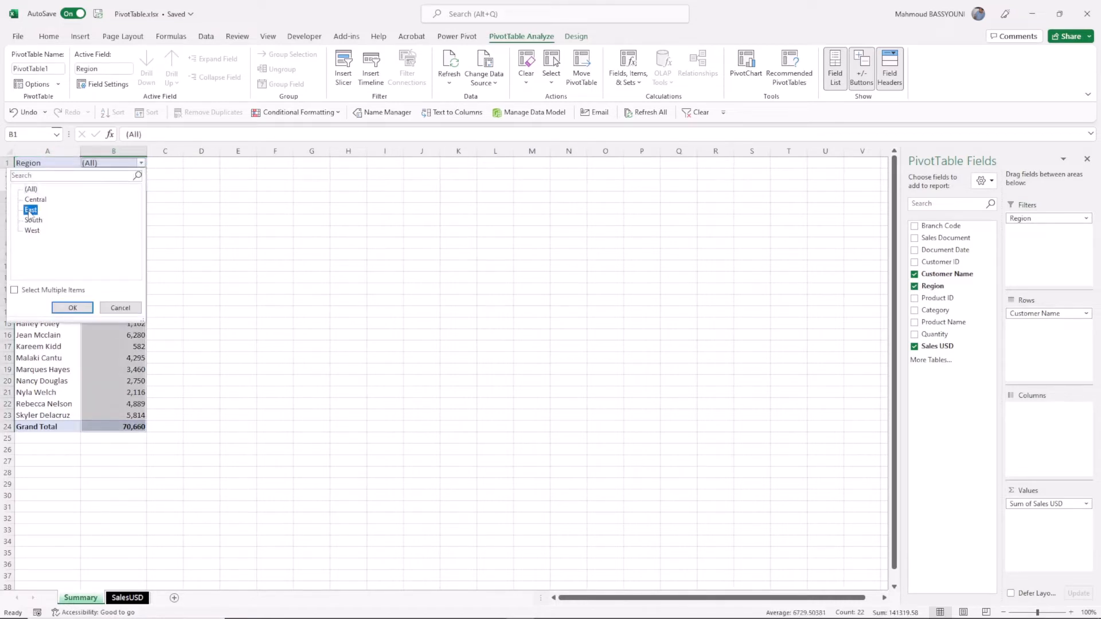
{"action": "left_click", "coordinate": [73, 308]}
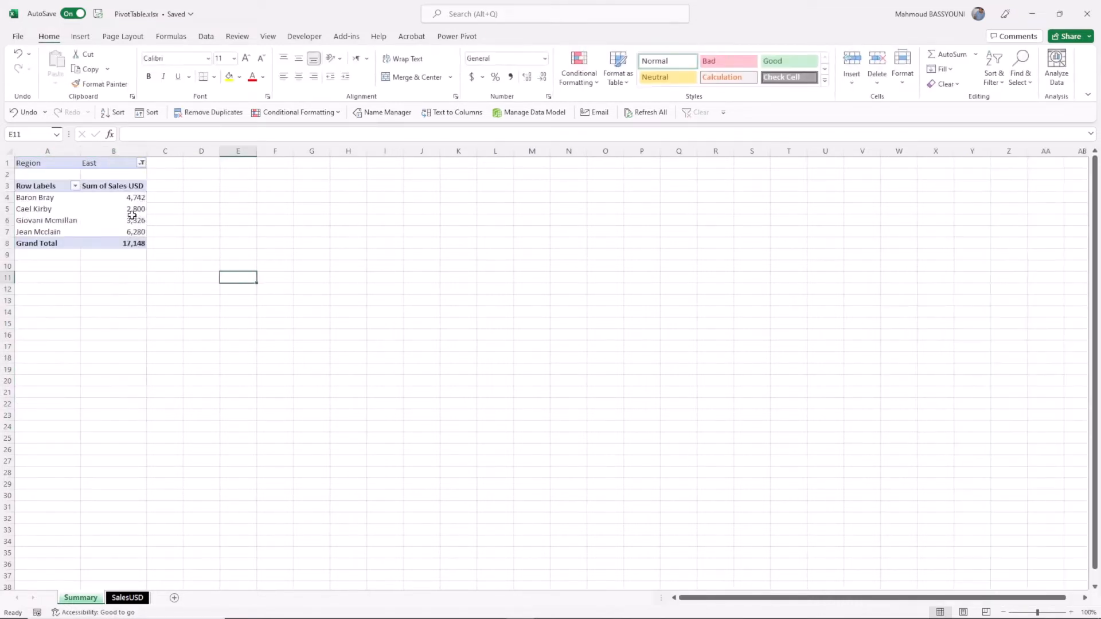
{"action": "left_click", "coordinate": [115, 220]}
Step: Allow multiple items in the Region filter and include West together with East
{"action": "left_click", "coordinate": [141, 163]}
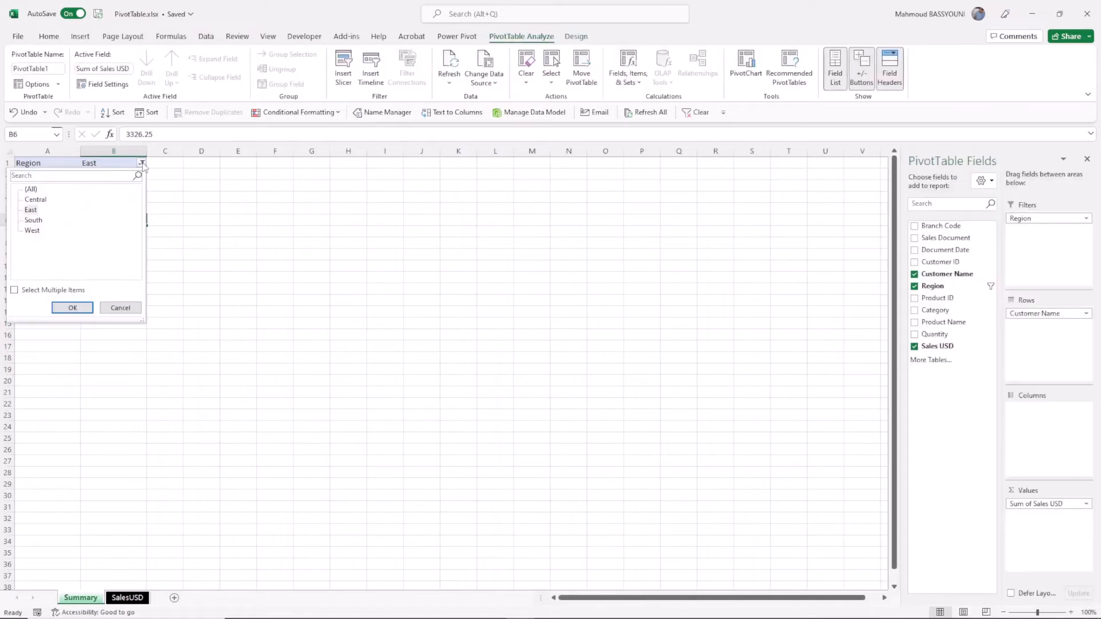
{"action": "left_click", "coordinate": [35, 290]}
{"action": "left_click", "coordinate": [32, 230]}
{"action": "left_click", "coordinate": [72, 308]}
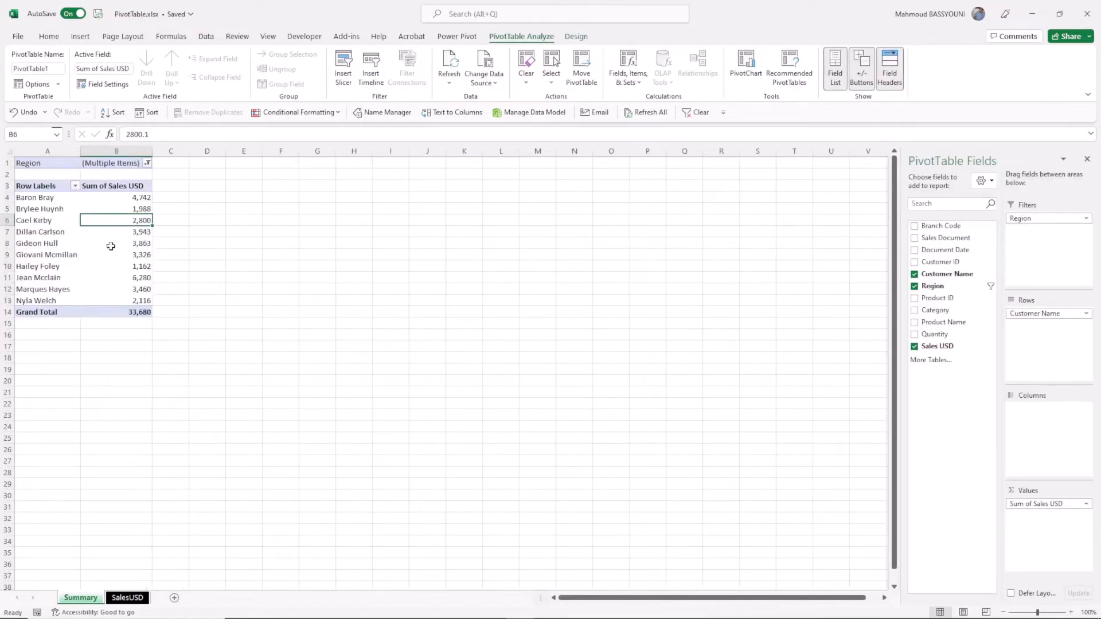
Step: Reset the Region filter to include all regions
{"action": "left_click", "coordinate": [147, 163]}
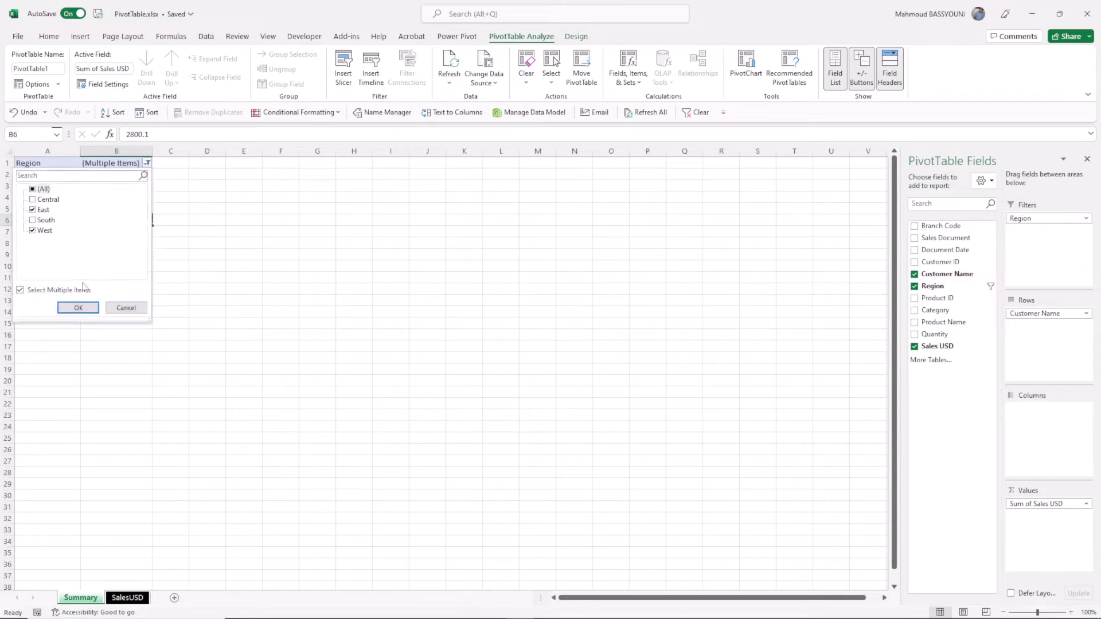
{"action": "left_click", "coordinate": [41, 188]}
{"action": "left_click", "coordinate": [33, 190]}
{"action": "left_click", "coordinate": [78, 308]}
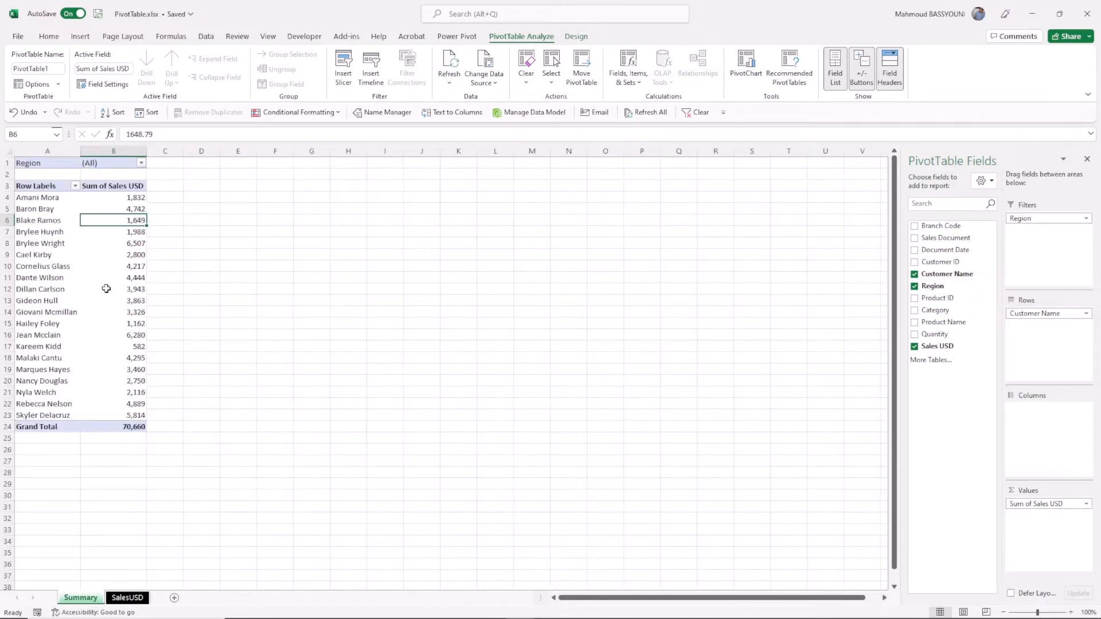
Step: Move the Region field from the filters to the columns, and select the region headers and their customer sales amounts
{"action": "left_click_drag", "start_coordinate": [1052, 219], "coordinate": [1048, 436]}
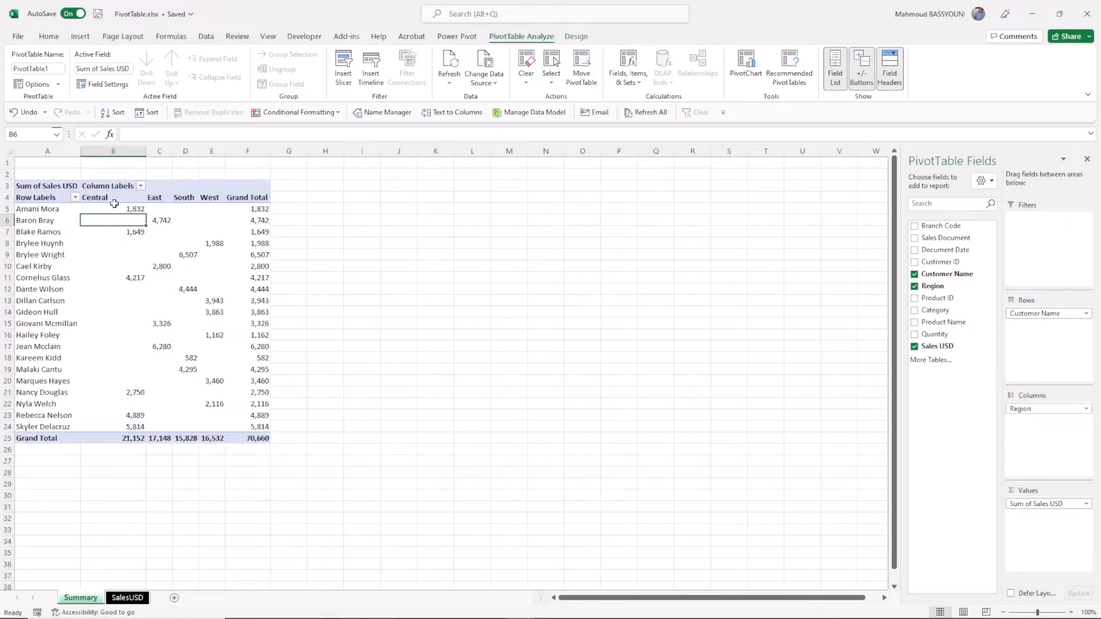
{"action": "left_click_drag", "start_coordinate": [114, 201], "coordinate": [227, 195]}
{"action": "left_click_drag", "start_coordinate": [134, 208], "coordinate": [214, 426]}
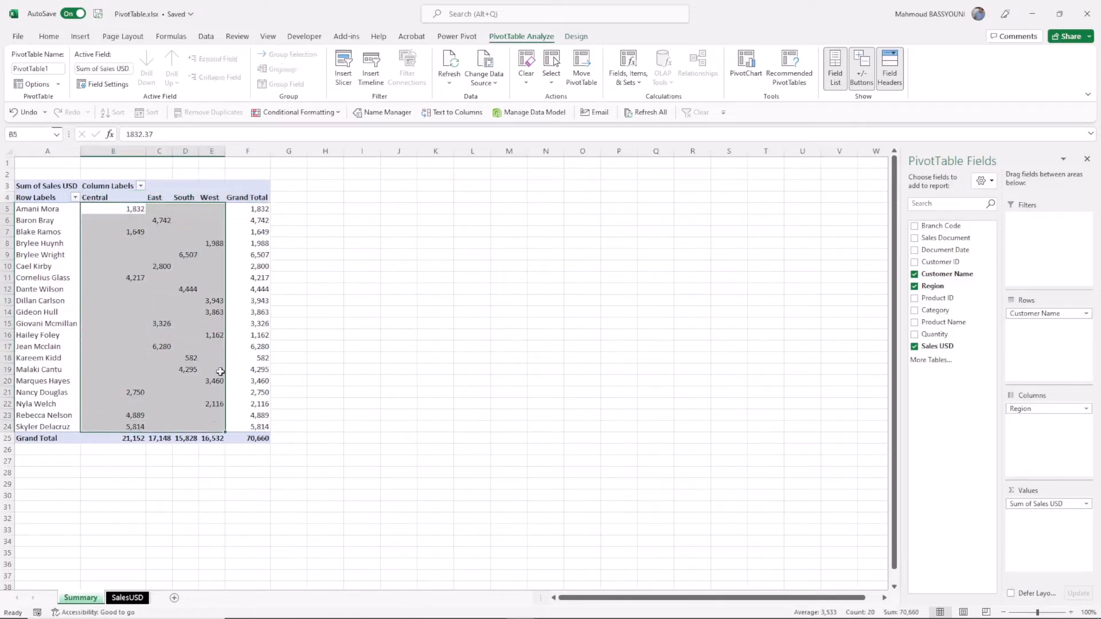
{"action": "left_click", "coordinate": [134, 211]}
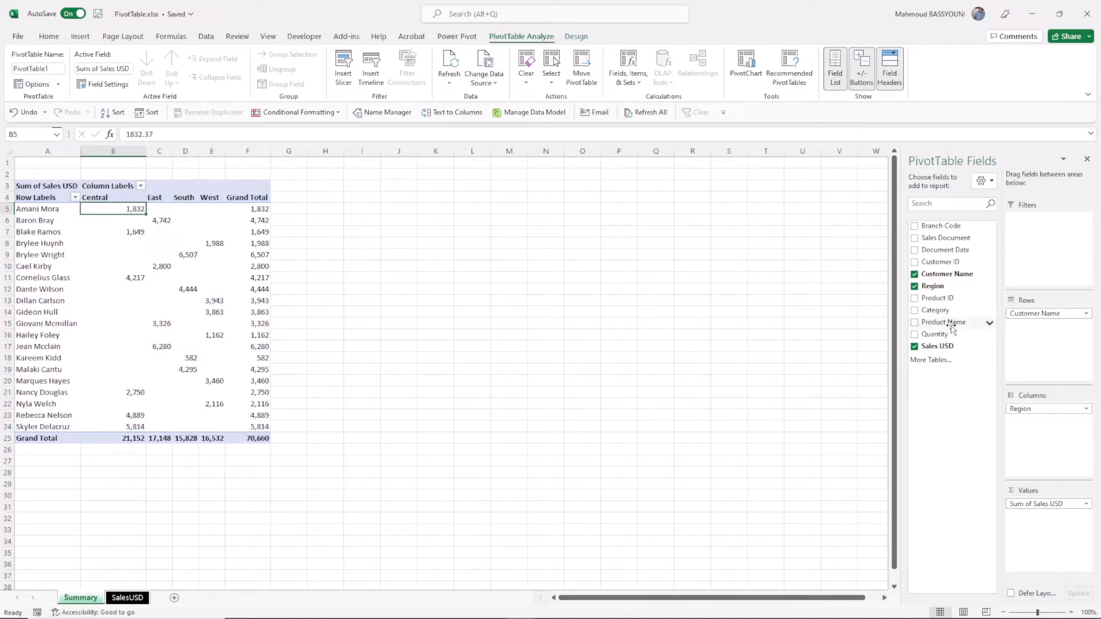
Step: Add the Product Name field to the rows beneath Customer Name, and select the first customer's products and totals
{"action": "left_click_drag", "start_coordinate": [944, 325], "coordinate": [1065, 340]}
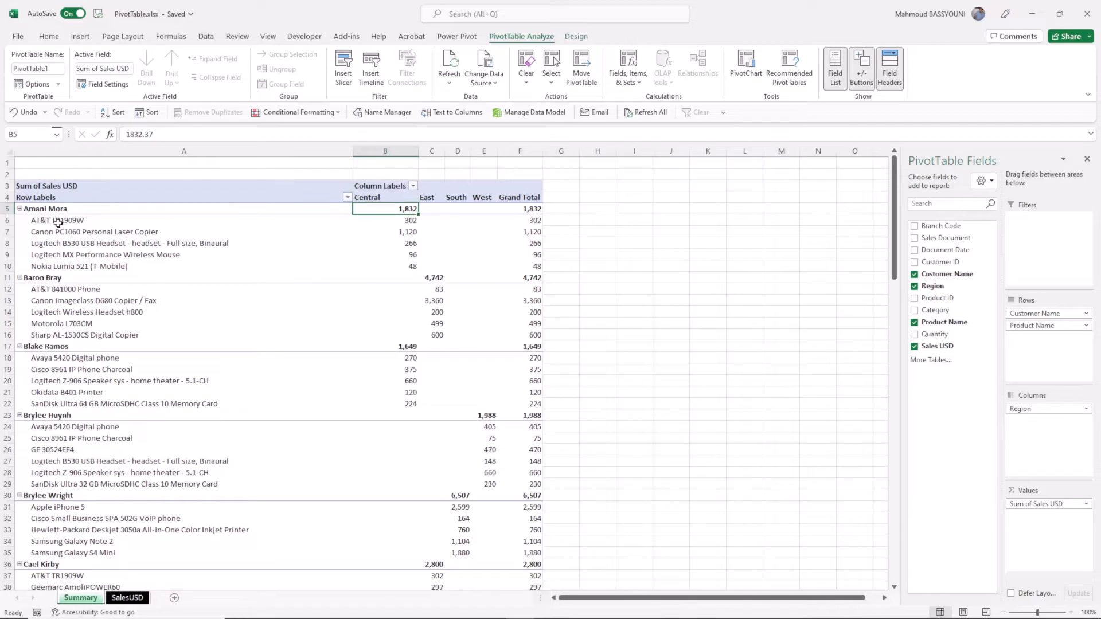
{"action": "left_click_drag", "start_coordinate": [58, 222], "coordinate": [69, 267]}
{"action": "left_click_drag", "start_coordinate": [407, 210], "coordinate": [533, 211]}
Step: Turn grand totals off for rows and columns, switch them back on for both, and view the other grand total options
{"action": "left_click", "coordinate": [576, 36]}
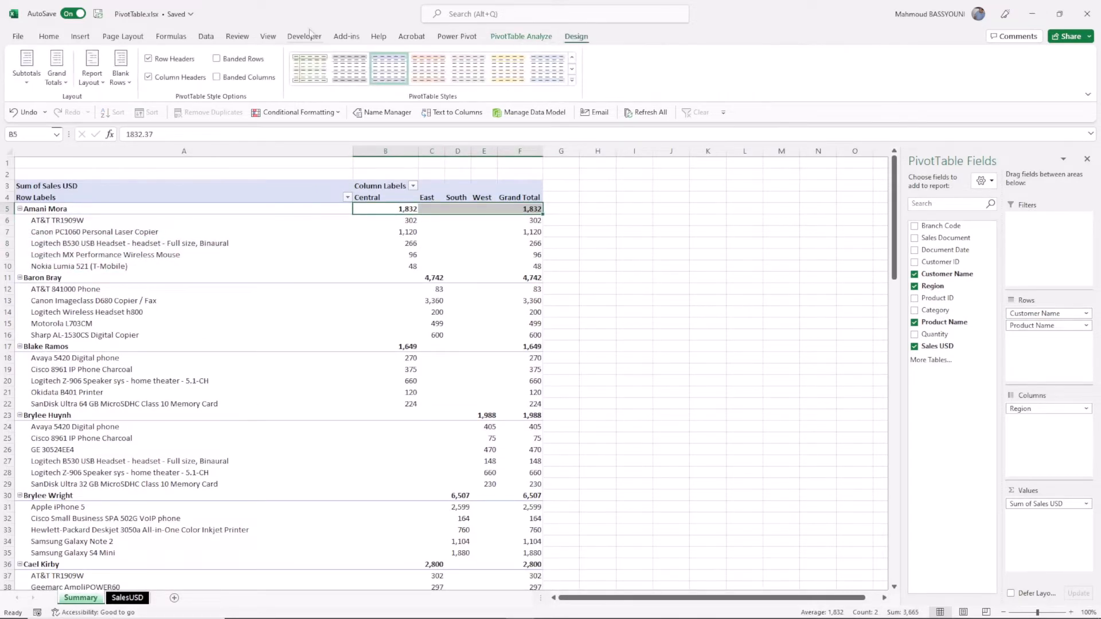
{"action": "left_click", "coordinate": [64, 84]}
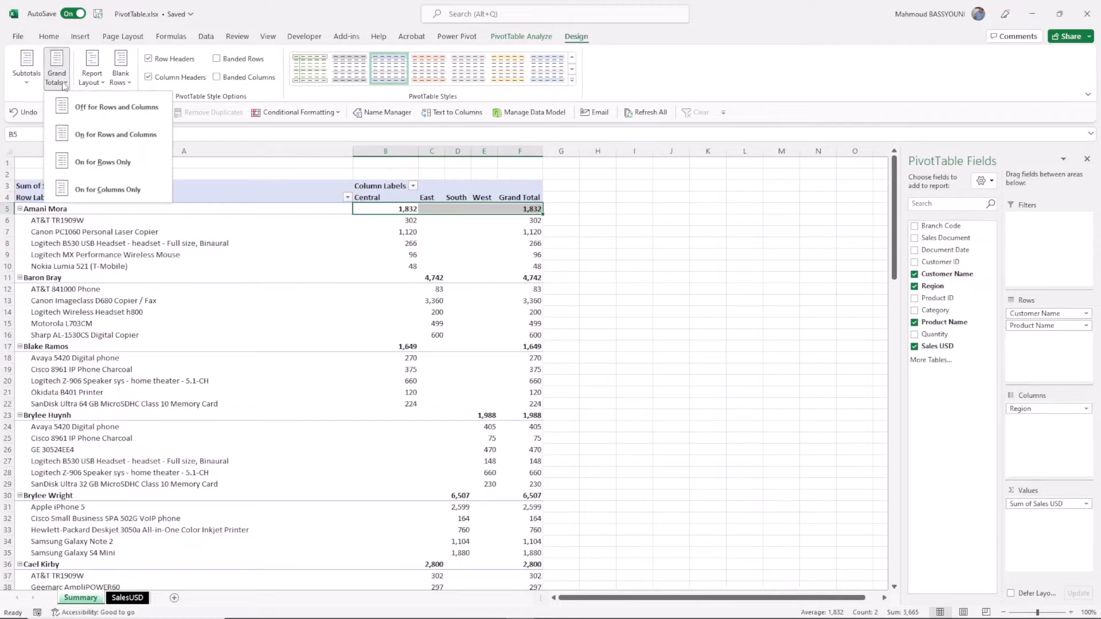
{"action": "left_click", "coordinate": [85, 109]}
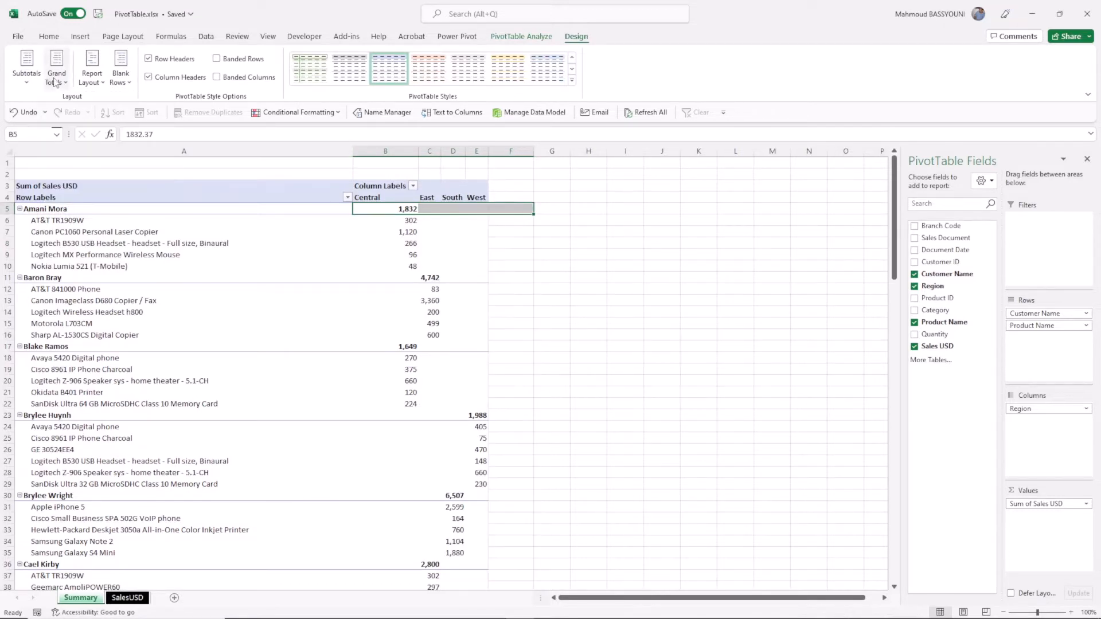
{"action": "left_click", "coordinate": [57, 78]}
{"action": "left_click", "coordinate": [113, 140]}
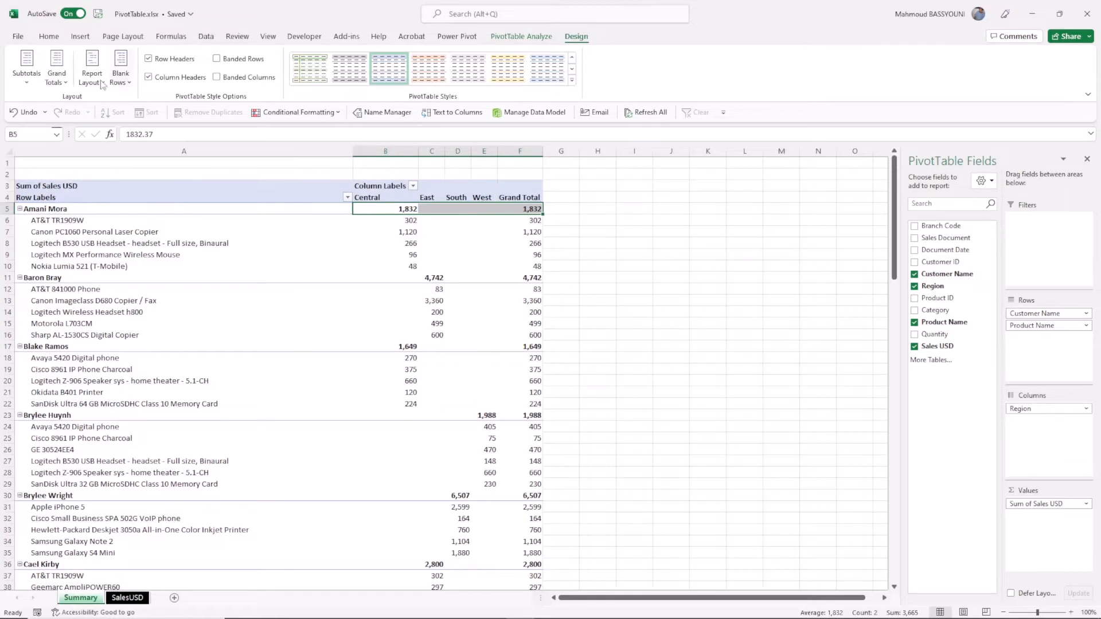
{"action": "left_click", "coordinate": [56, 77]}
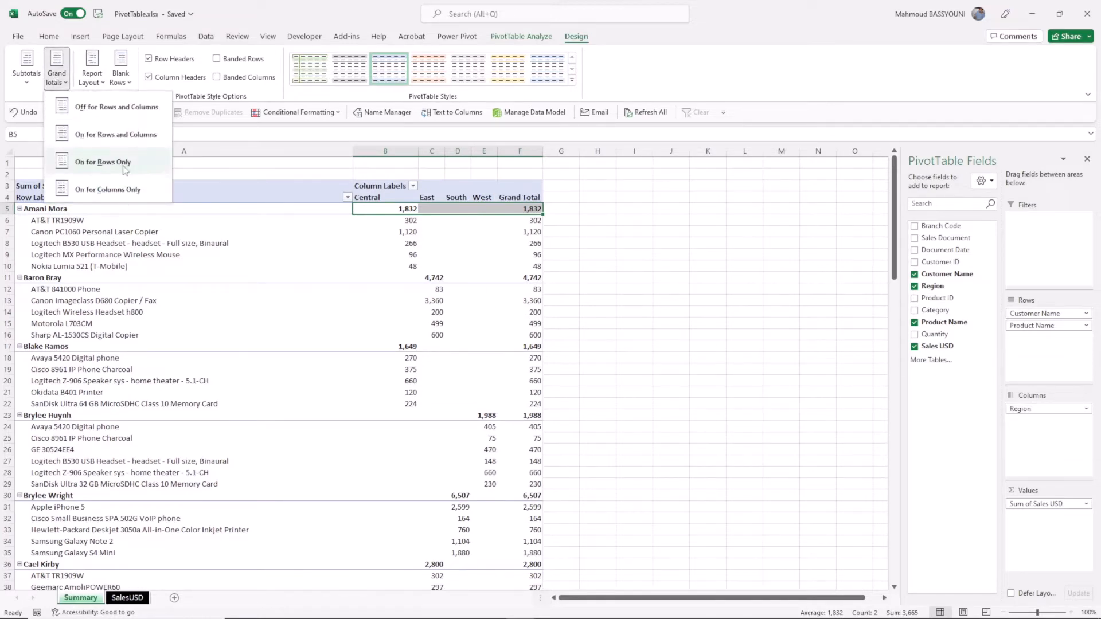
Step: Show all subtotals at the bottom of each customer group, after trying the PivotTable without subtotals
{"action": "left_click", "coordinate": [27, 74]}
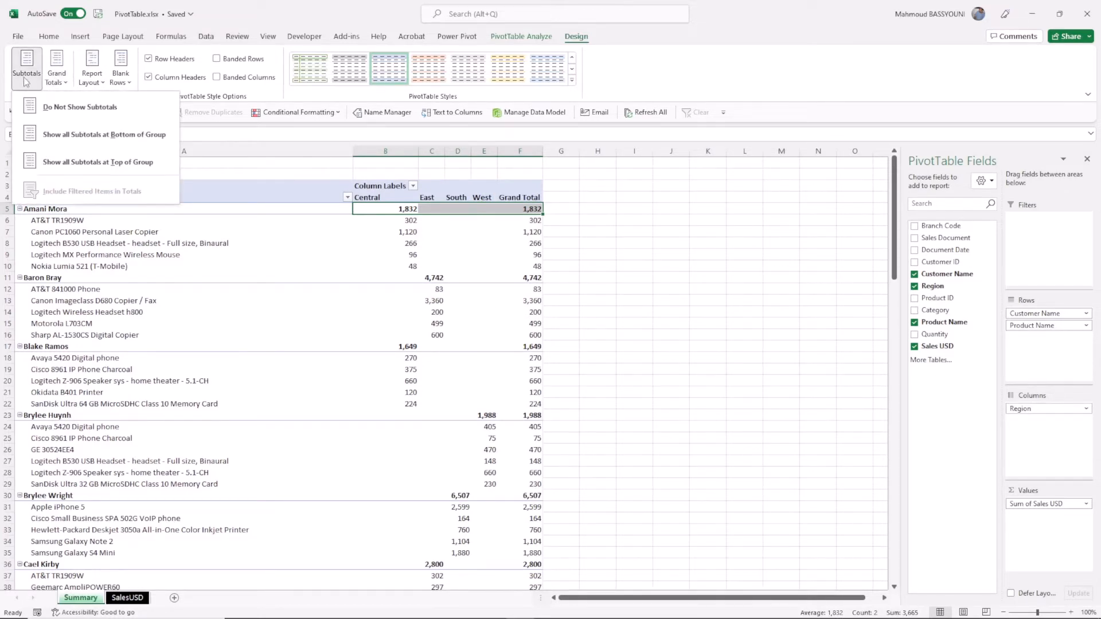
{"action": "left_click", "coordinate": [72, 111]}
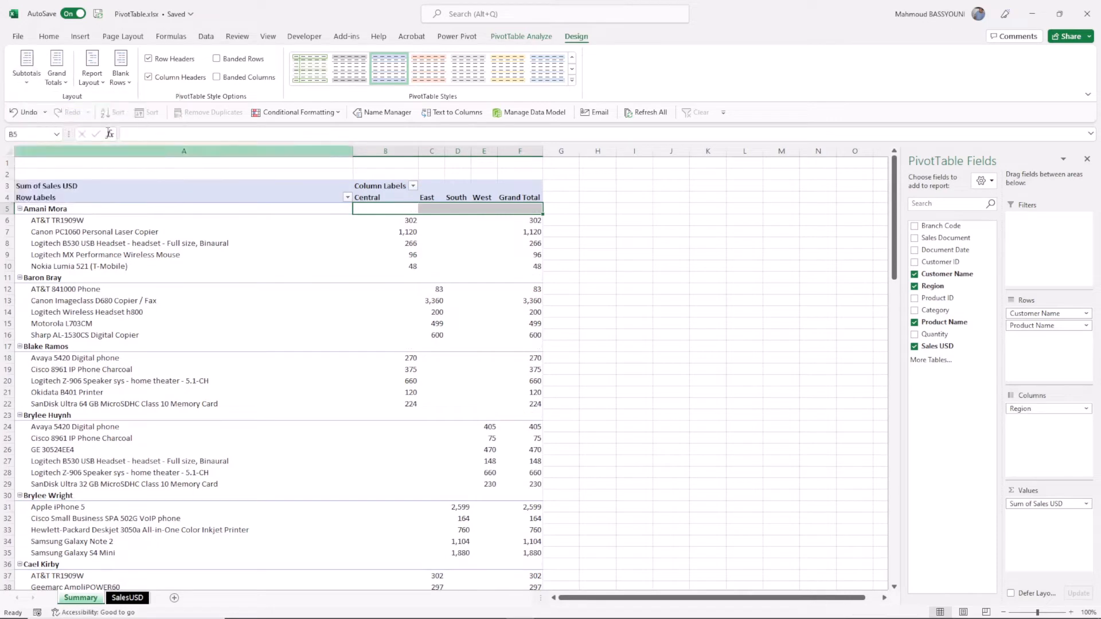
{"action": "left_click", "coordinate": [27, 68]}
{"action": "left_click", "coordinate": [58, 136]}
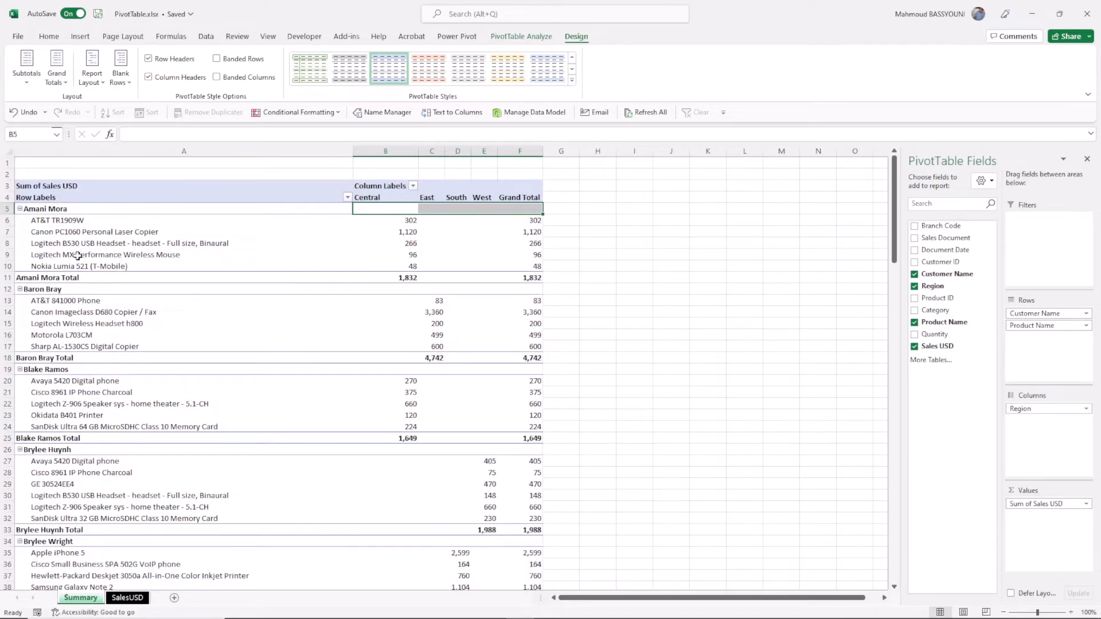
Step: Show all subtotals at the top of each customer group, and select the first customer's subtotal and first product
{"action": "left_click", "coordinate": [26, 69]}
{"action": "left_click", "coordinate": [57, 161]}
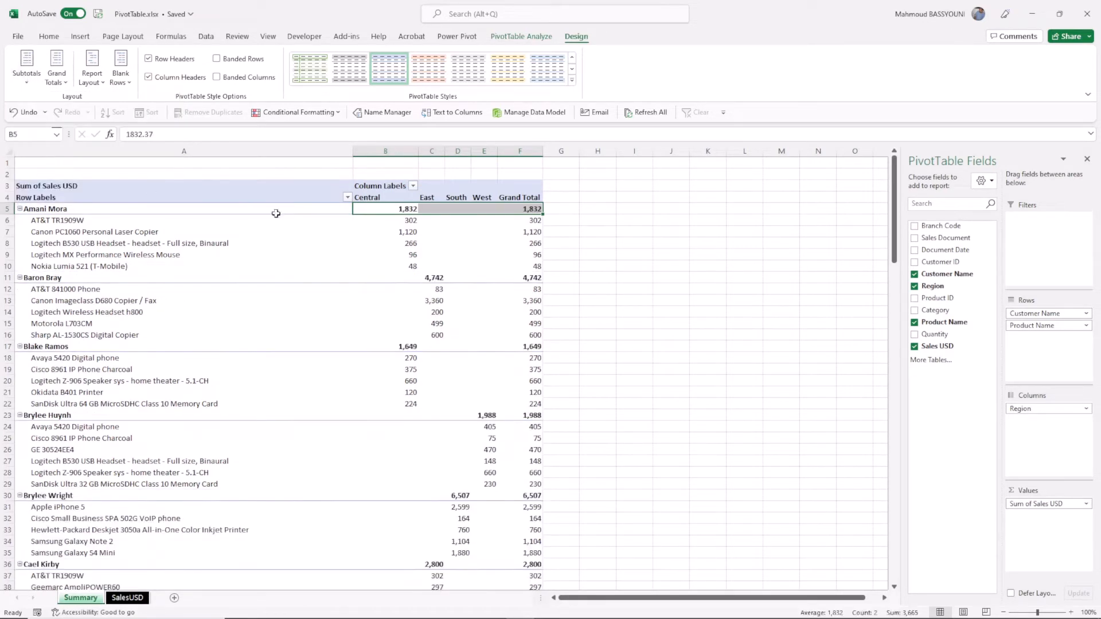
{"action": "left_click", "coordinate": [405, 241]}
{"action": "left_click", "coordinate": [402, 210]}
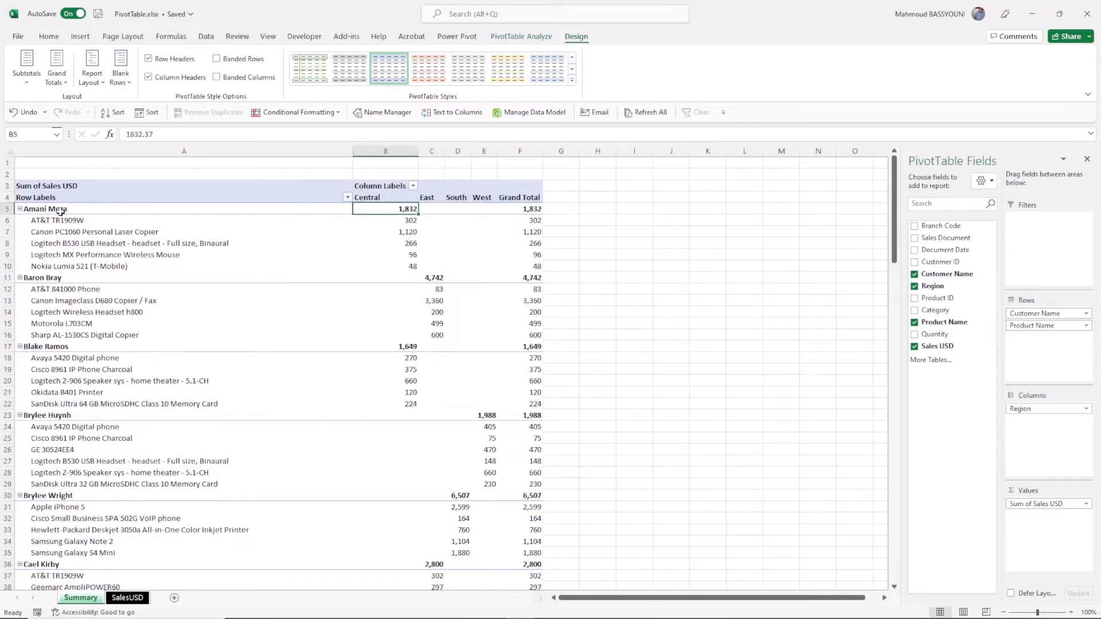
{"action": "left_click", "coordinate": [75, 221]}
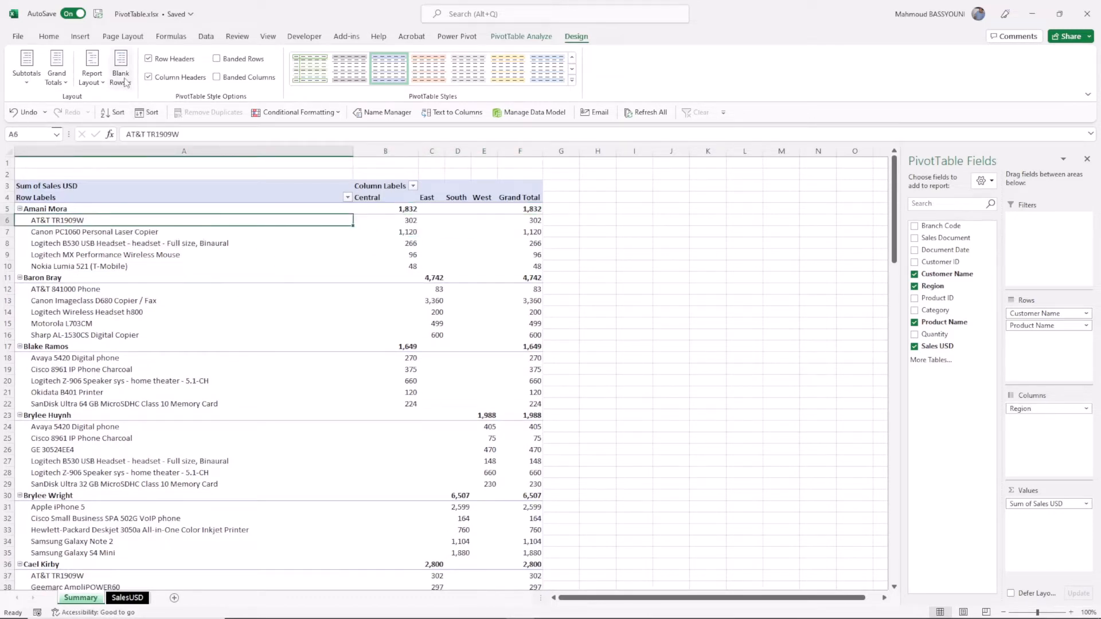
Step: Show the PivotTable in tabular form and autofit the sheet's column widths to their contents
{"action": "left_click", "coordinate": [103, 79]}
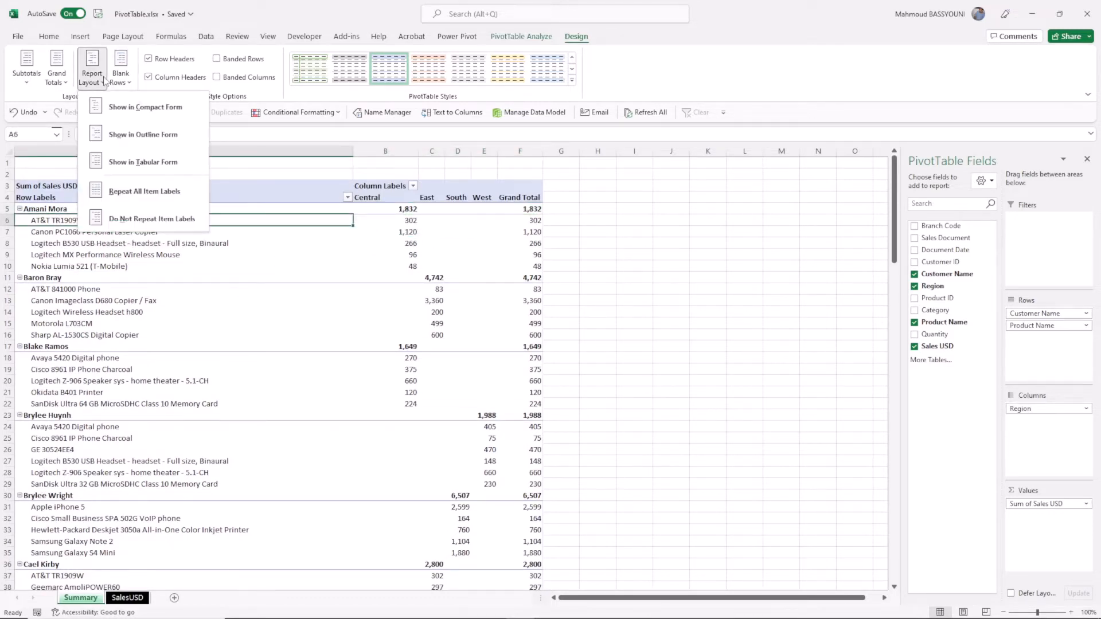
{"action": "left_click", "coordinate": [143, 162]}
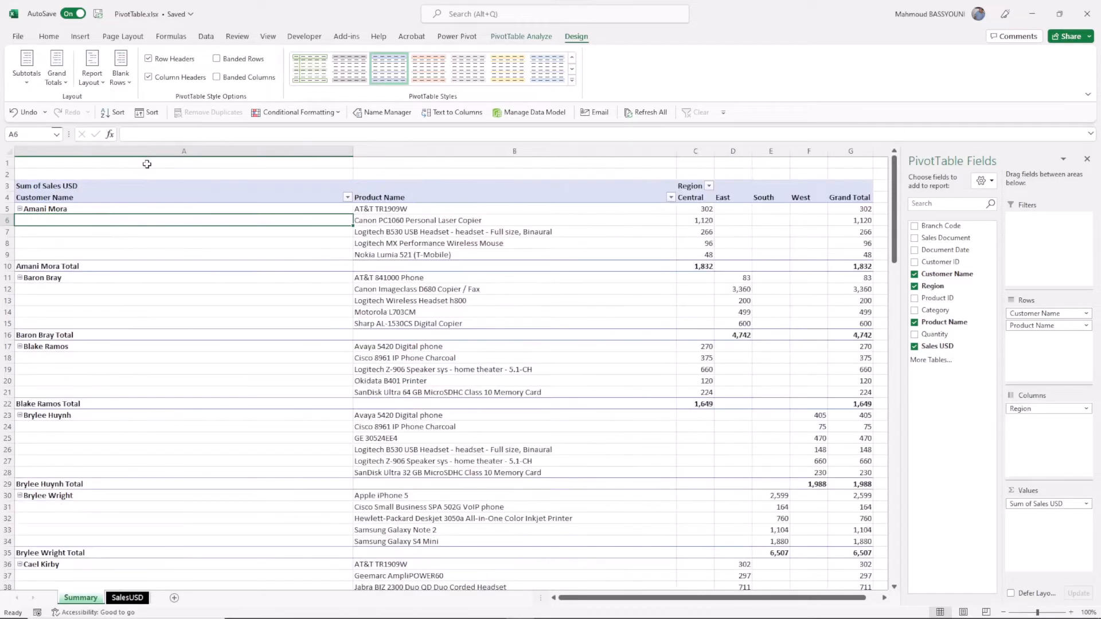
{"action": "left_click", "coordinate": [12, 149]}
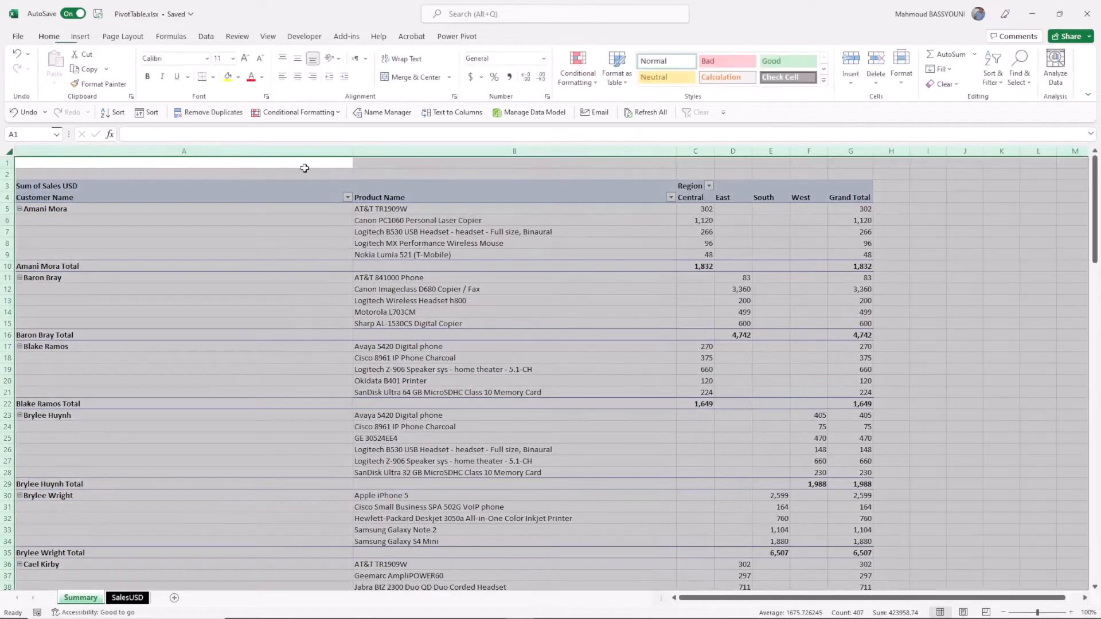
{"action": "double_click", "coordinate": [353, 151]}
{"action": "left_click", "coordinate": [132, 199]}
{"action": "left_click", "coordinate": [133, 208]}
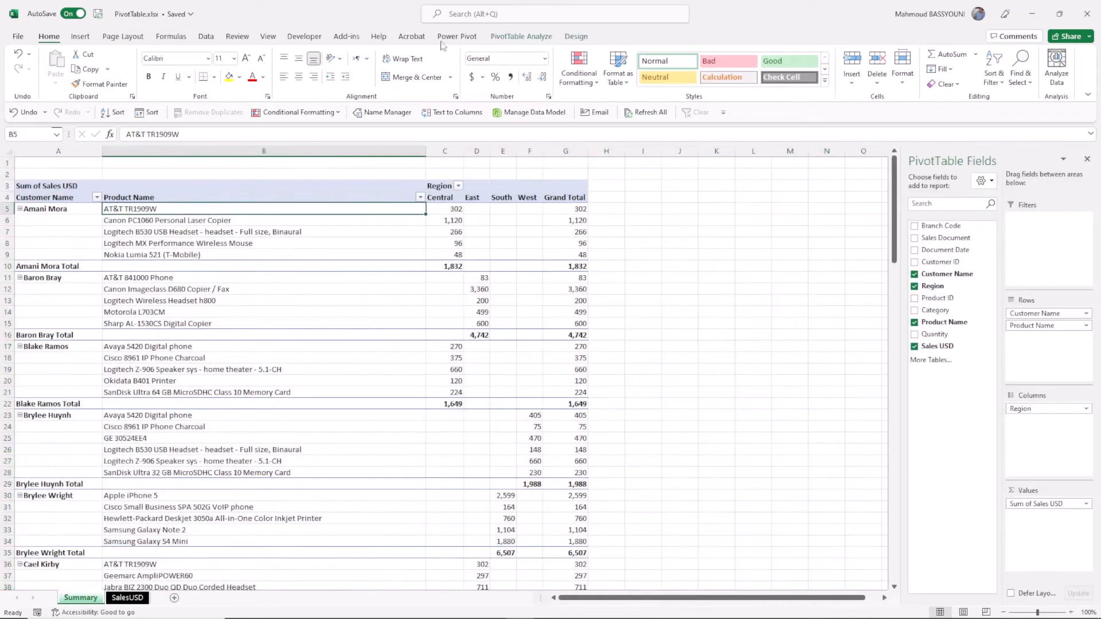
Step: Remove the subtotals from the PivotTable, and select the Customer Name and Product Name headers
{"action": "left_click", "coordinate": [576, 36]}
{"action": "left_click", "coordinate": [26, 69]}
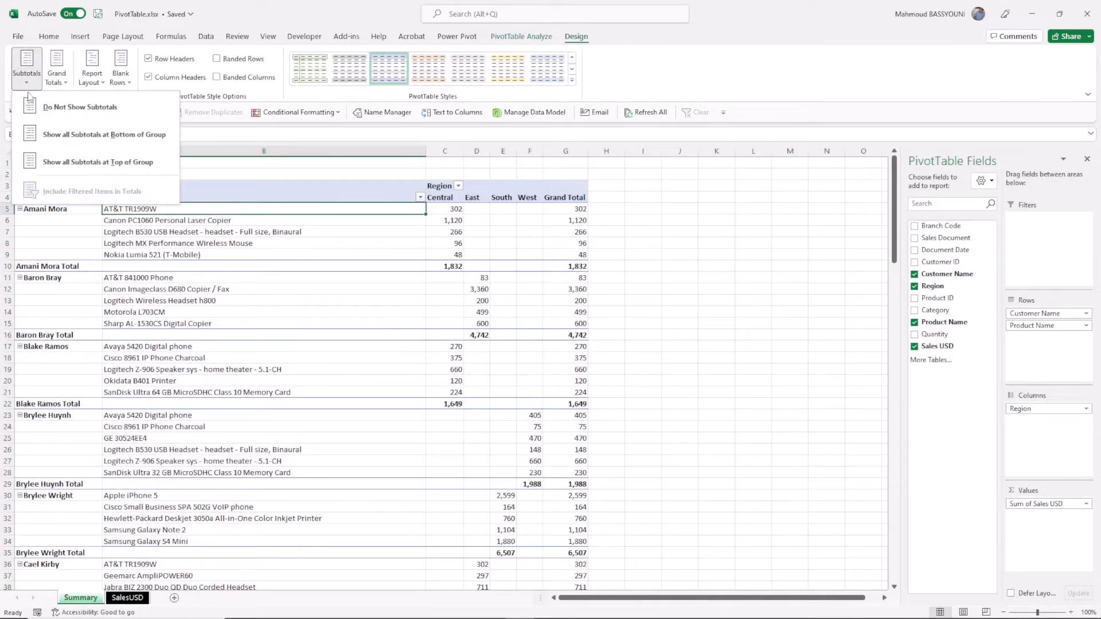
{"action": "left_click", "coordinate": [65, 109]}
{"action": "left_click_drag", "start_coordinate": [71, 198], "coordinate": [157, 198]}
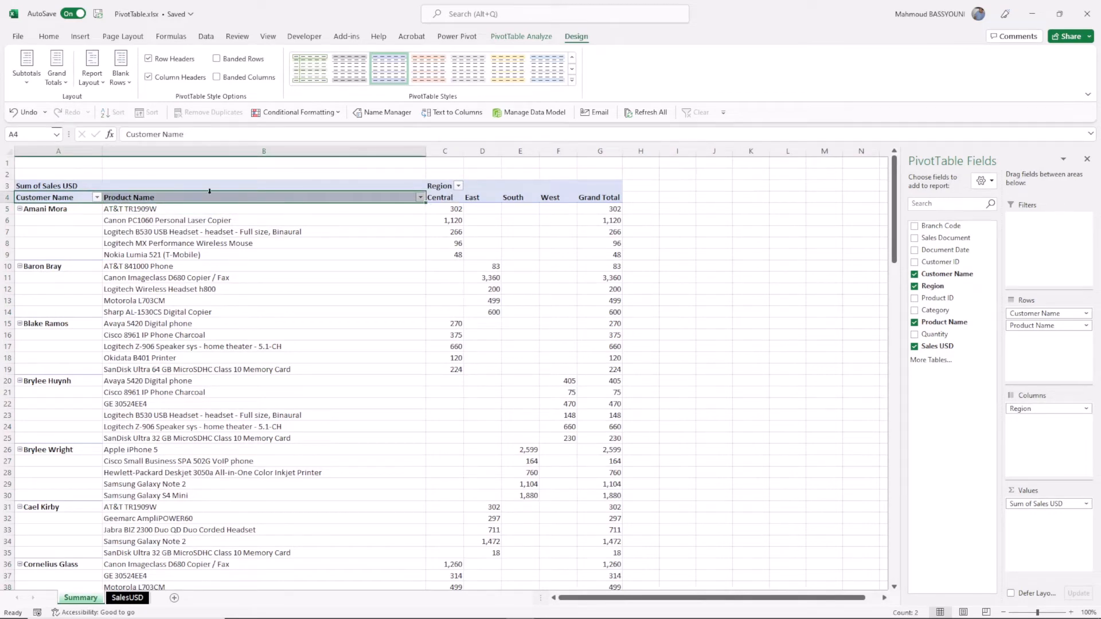
{"action": "left_click", "coordinate": [76, 195]}
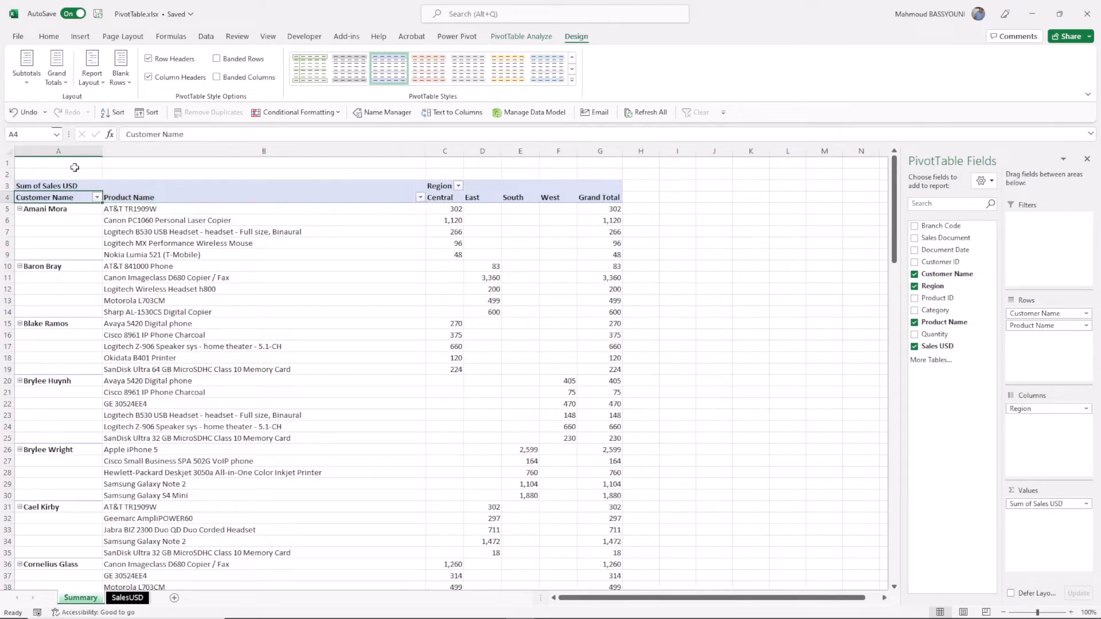
Step: Repeat all item labels in the Customer Name column, and set the labels back to not repeating
{"action": "left_click", "coordinate": [92, 78]}
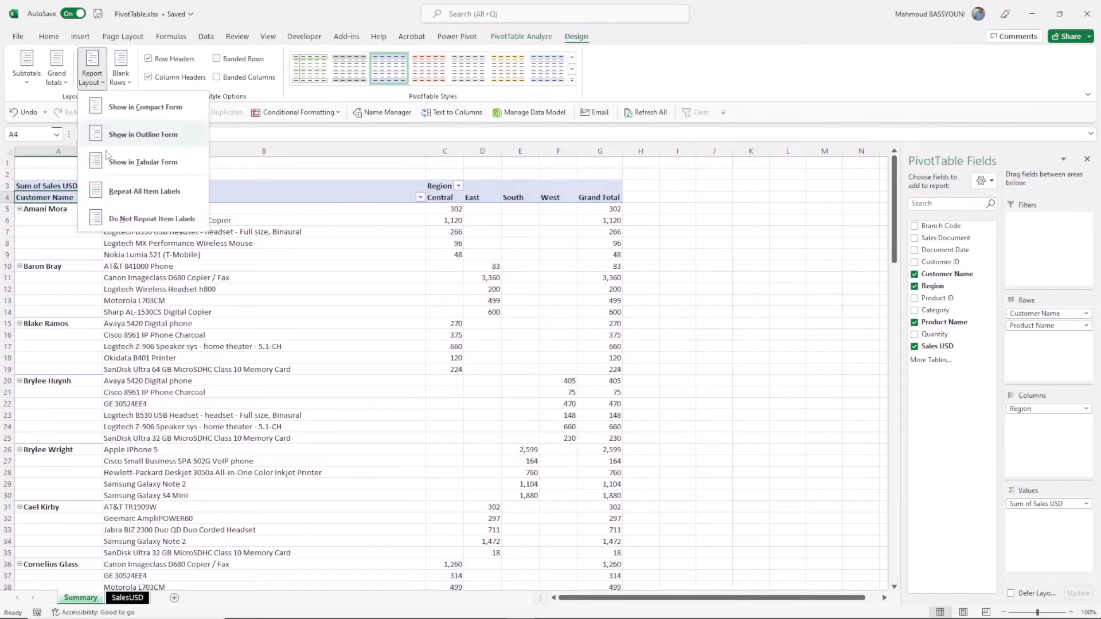
{"action": "left_click", "coordinate": [137, 192]}
{"action": "left_click_drag", "start_coordinate": [50, 223], "coordinate": [56, 404]}
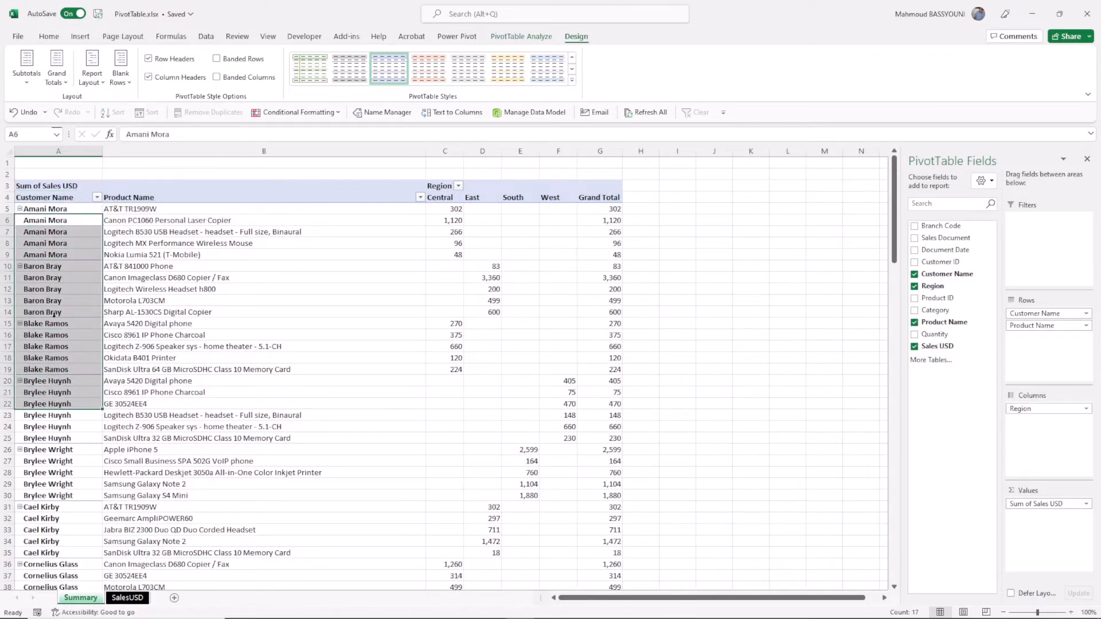
{"action": "left_click", "coordinate": [92, 77]}
{"action": "left_click", "coordinate": [143, 219]}
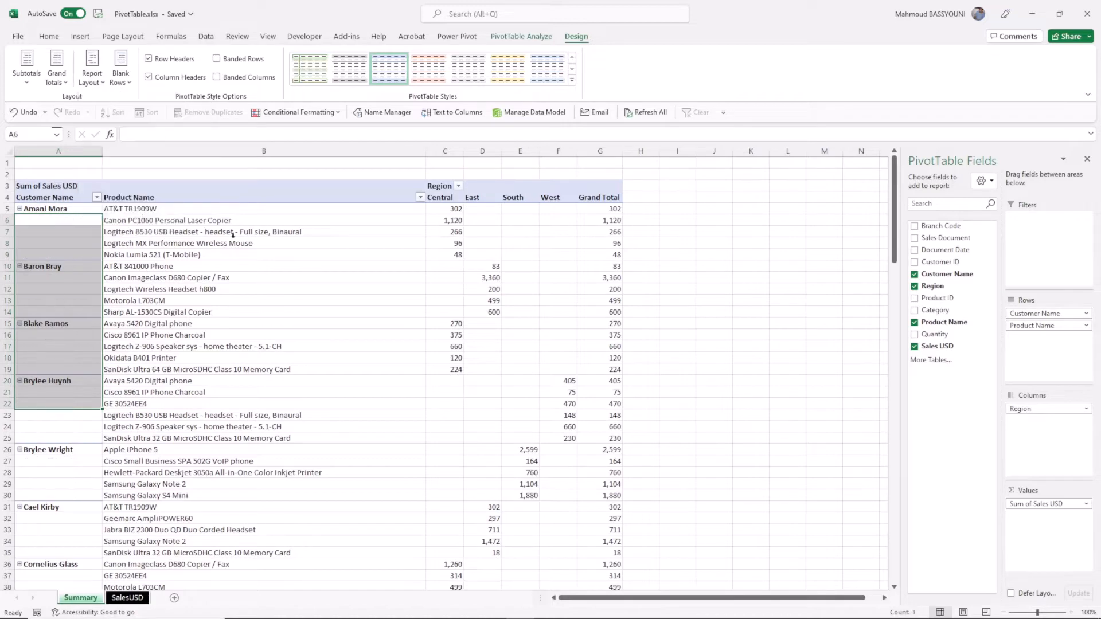
{"action": "left_click", "coordinate": [240, 205]}
{"action": "left_click", "coordinate": [253, 212]}
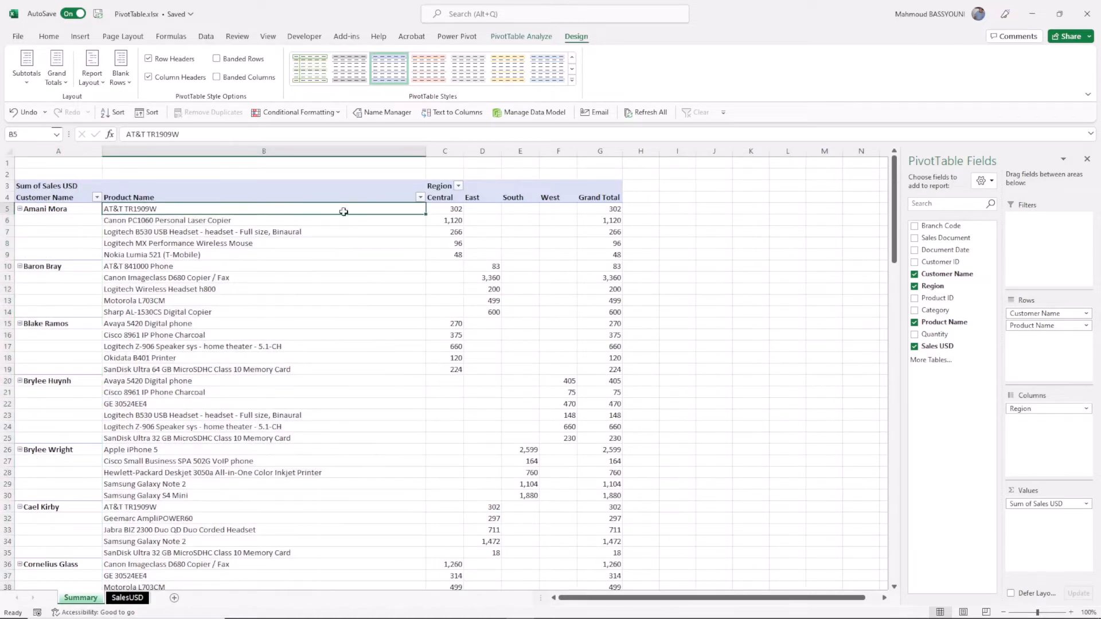
Step: Collapse and re-expand the product details of the first two customers
{"action": "left_click", "coordinate": [20, 210]}
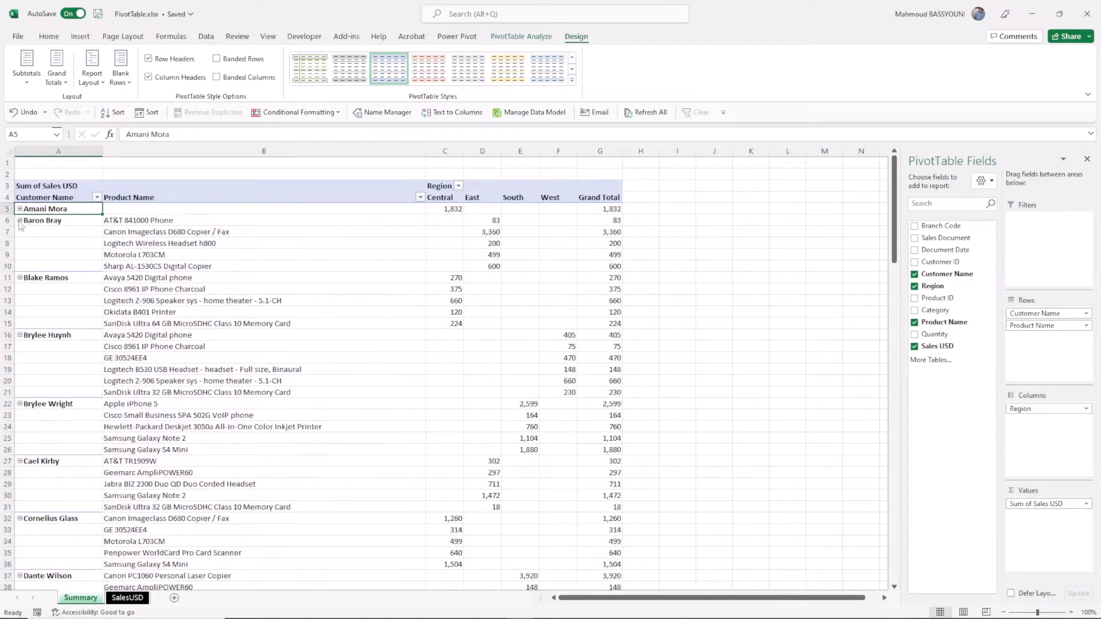
{"action": "left_click", "coordinate": [20, 220]}
{"action": "left_click", "coordinate": [19, 221]}
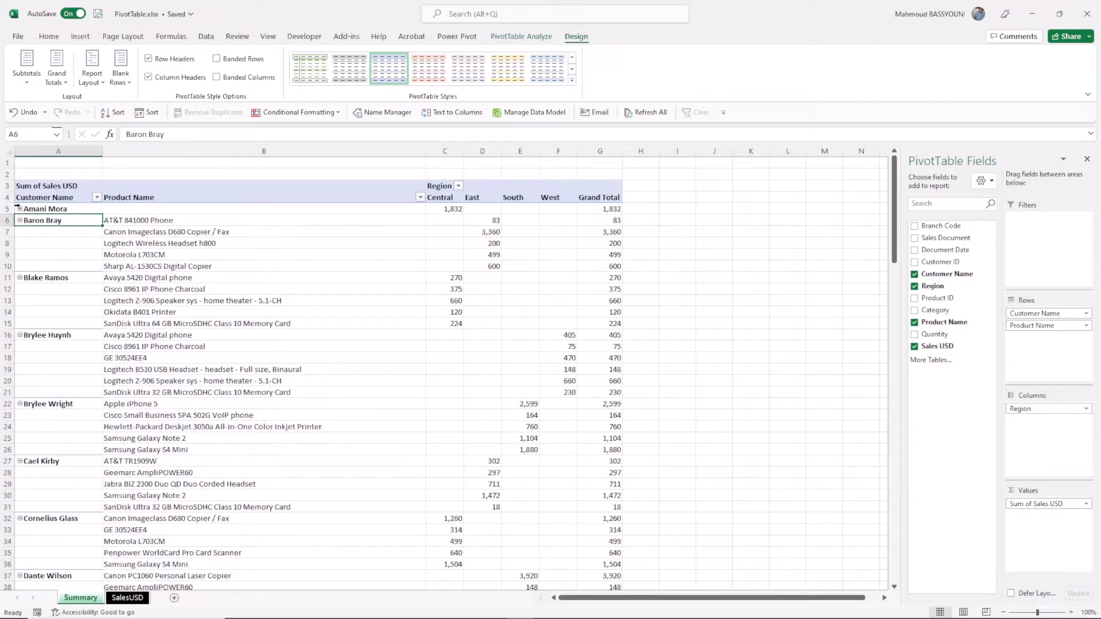
{"action": "left_click", "coordinate": [19, 210]}
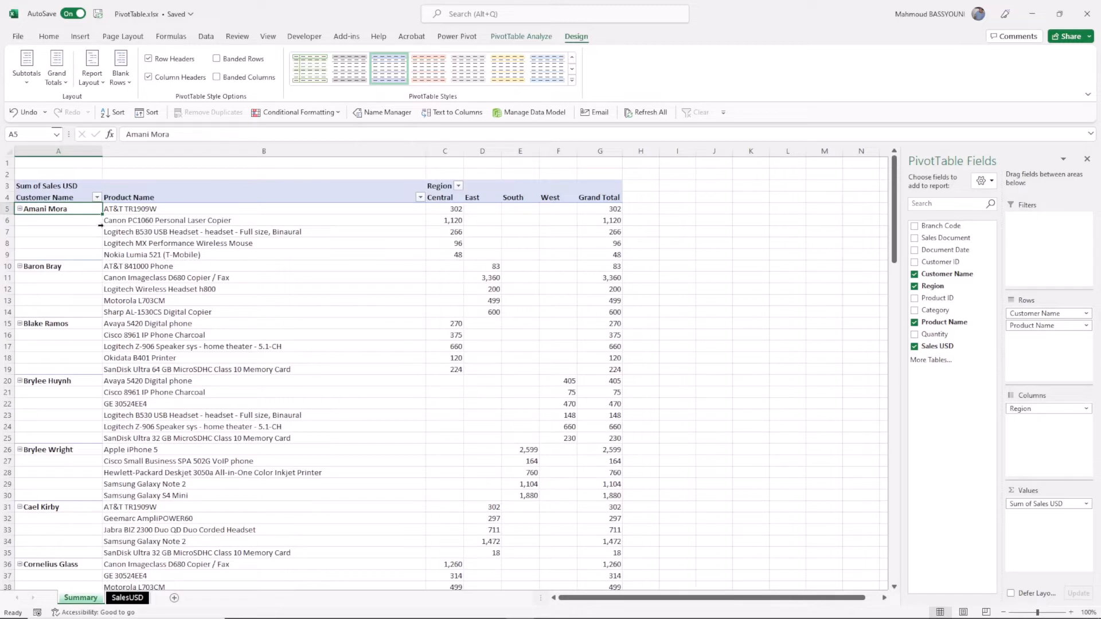
Step: Hide and show again the PivotTable's expand/collapse buttons, its field list and its field headers
{"action": "left_click", "coordinate": [522, 36]}
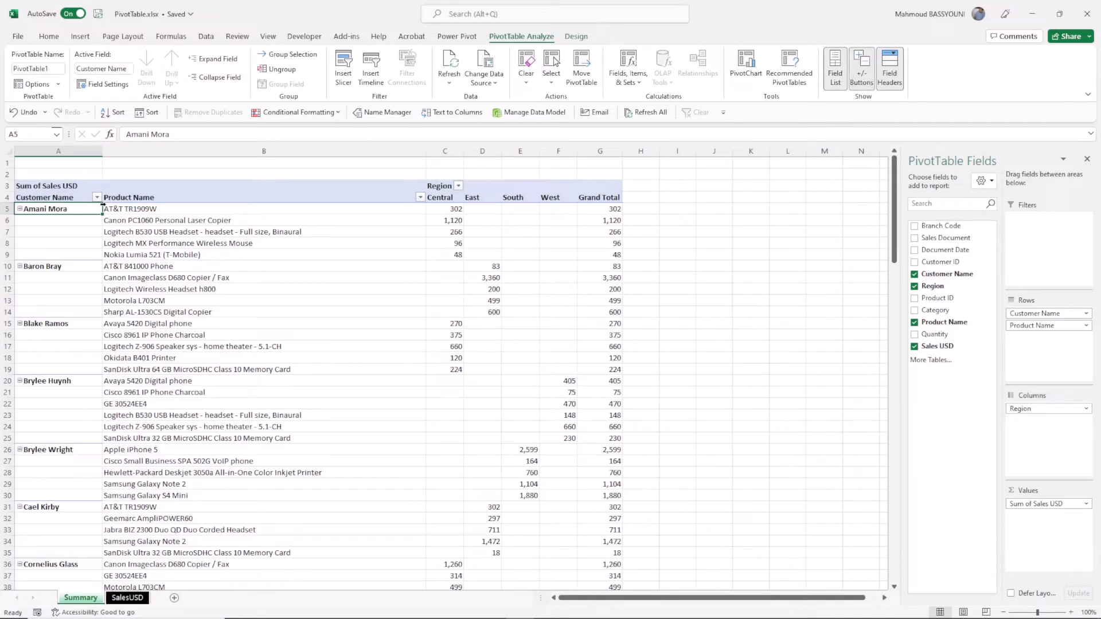
{"action": "left_click", "coordinate": [861, 66]}
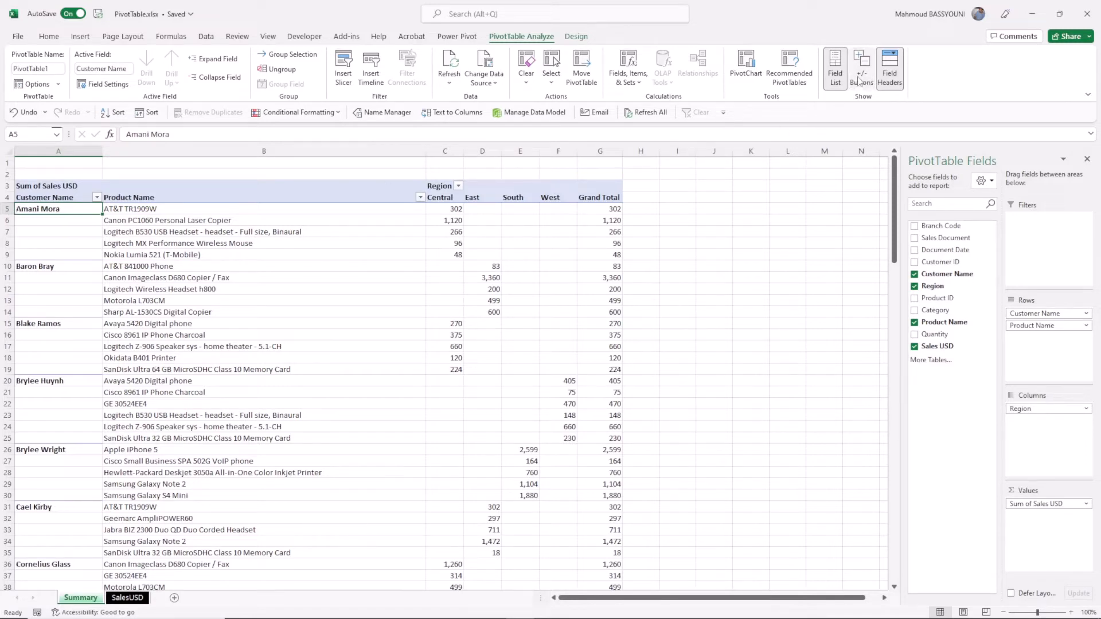
{"action": "left_click", "coordinate": [861, 66]}
{"action": "left_click", "coordinate": [838, 85]}
{"action": "left_click", "coordinate": [837, 85]}
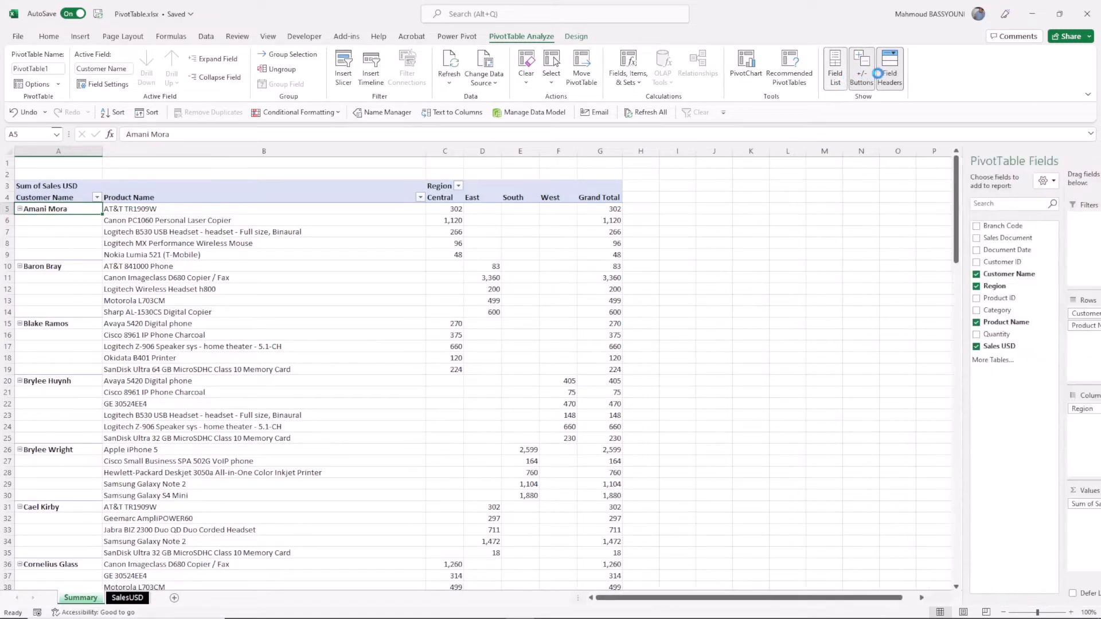
{"action": "left_click", "coordinate": [893, 73]}
{"action": "left_click", "coordinate": [890, 73]}
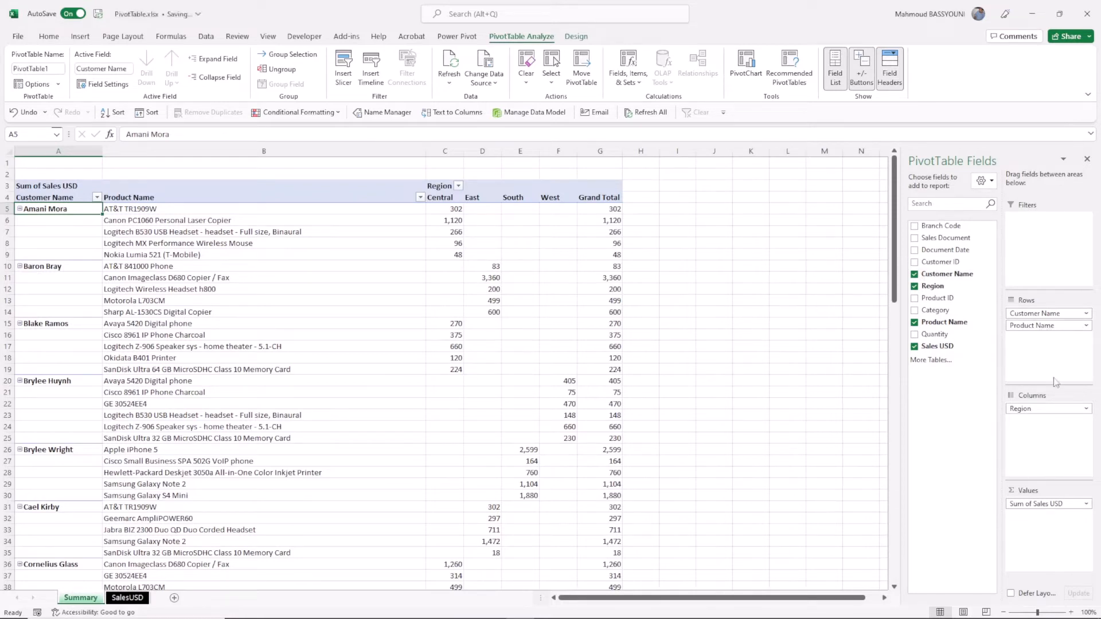
Step: Remove the Product Name and Region fields from the PivotTable, and view the options for the Customer Name row field
{"action": "left_click_drag", "start_coordinate": [1064, 324], "coordinate": [963, 399]}
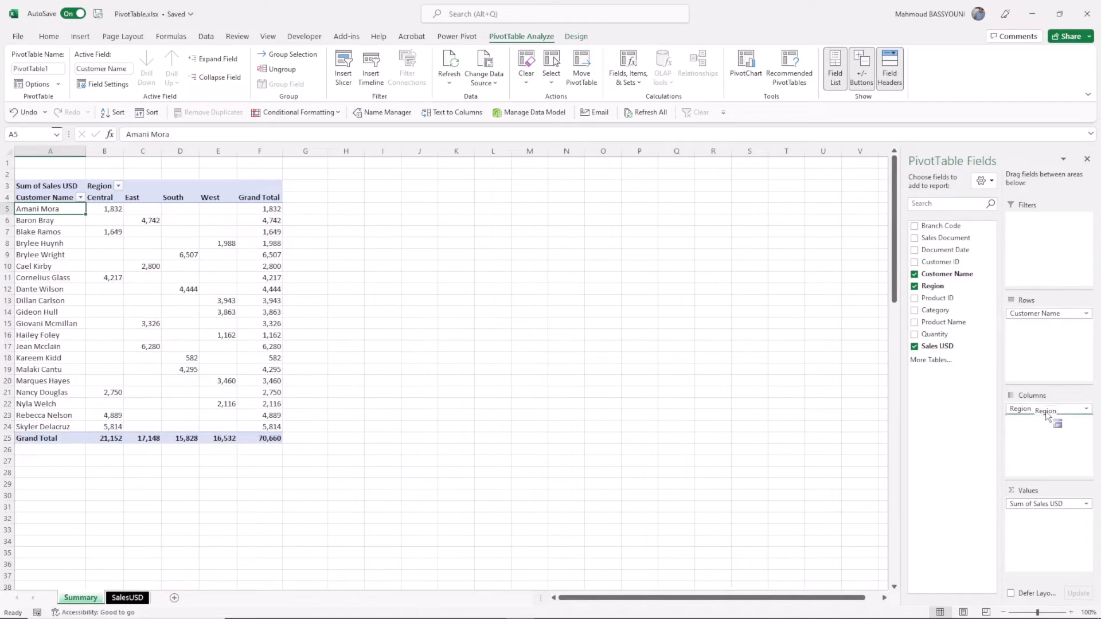
{"action": "left_click", "coordinate": [915, 287]}
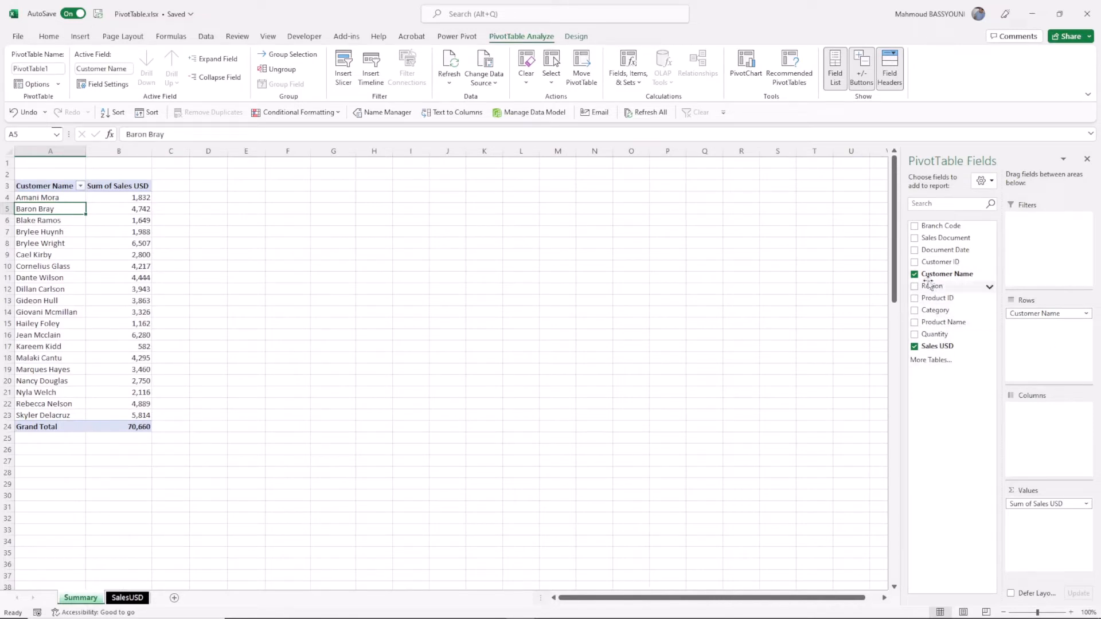
{"action": "left_click", "coordinate": [1086, 315]}
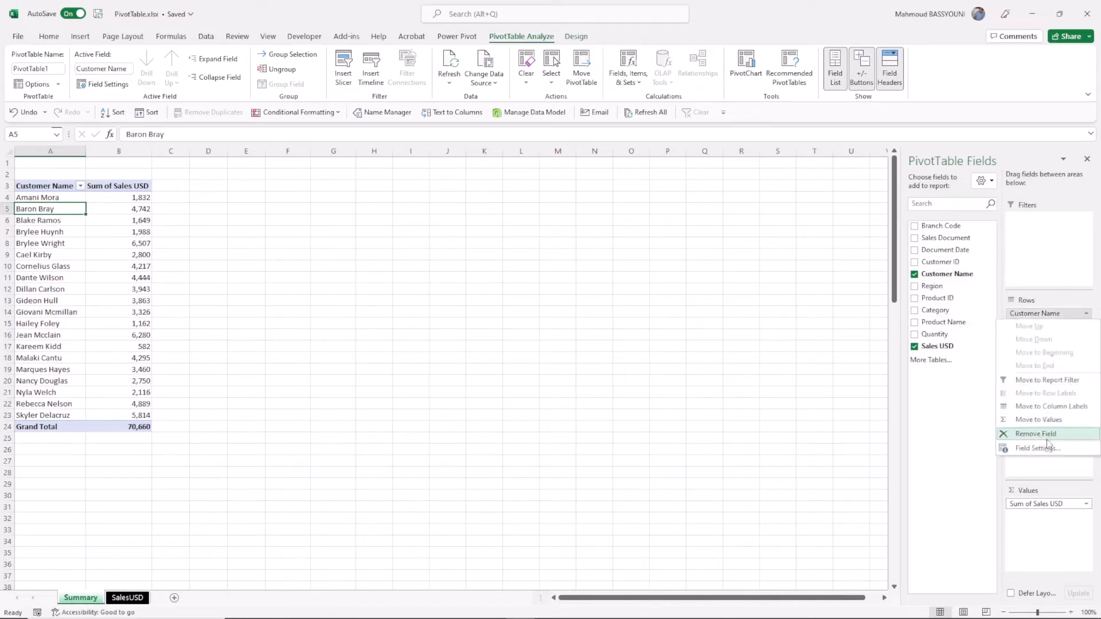
{"action": "left_click", "coordinate": [958, 389]}
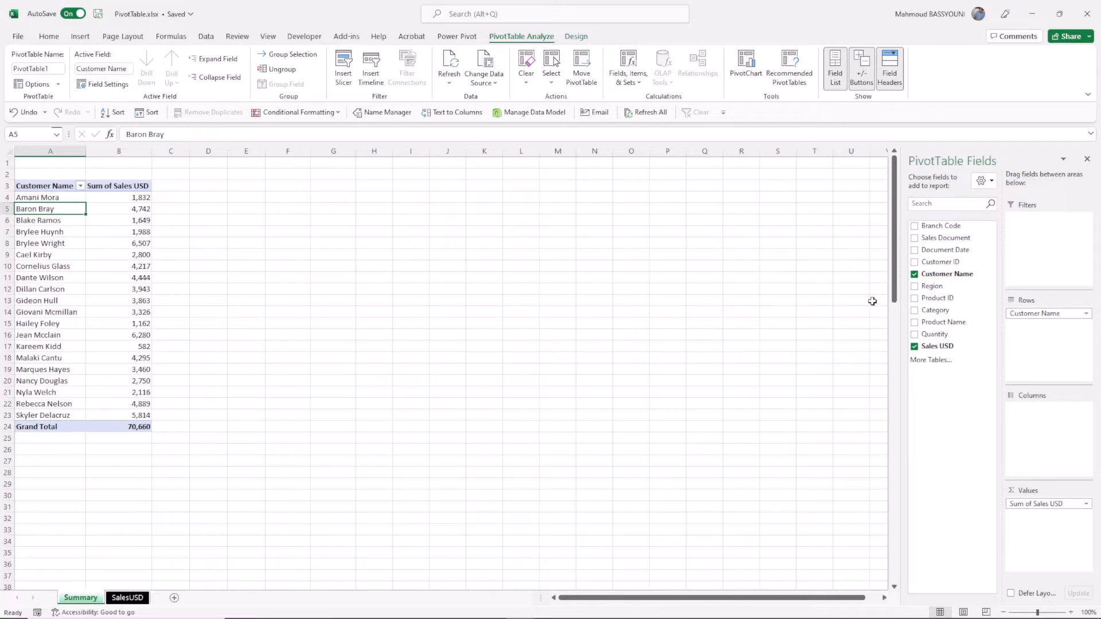
Step: Rename the Sum of Sales USD header in B3 as "Sales USD" with a trailing space, after trying the name without the space
{"action": "left_click", "coordinate": [112, 187]}
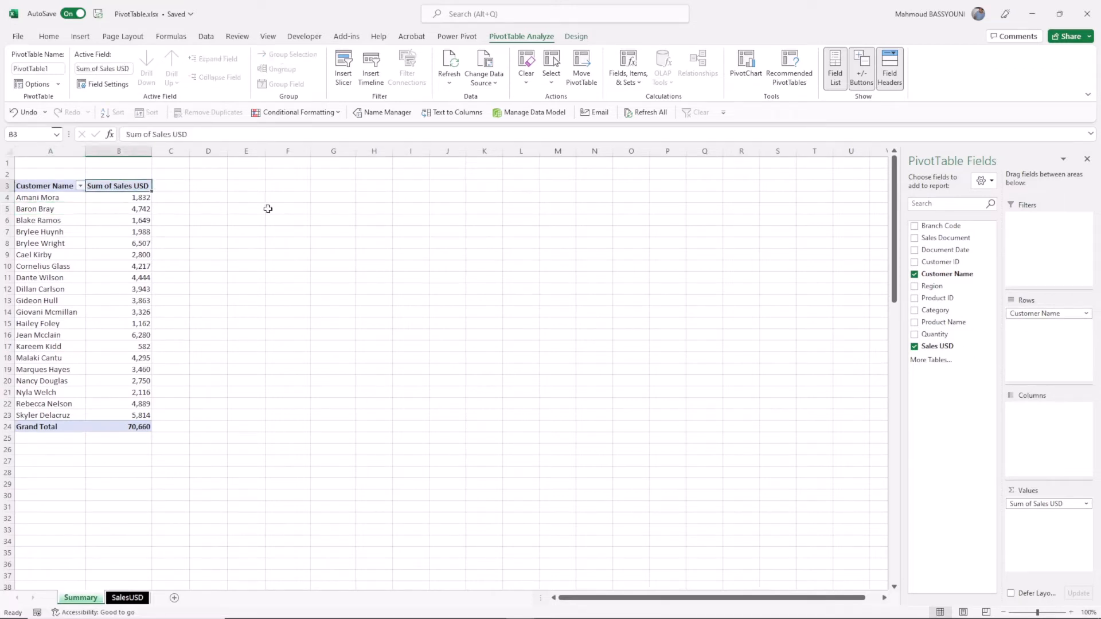
{"action": "type", "text": "Sa"}
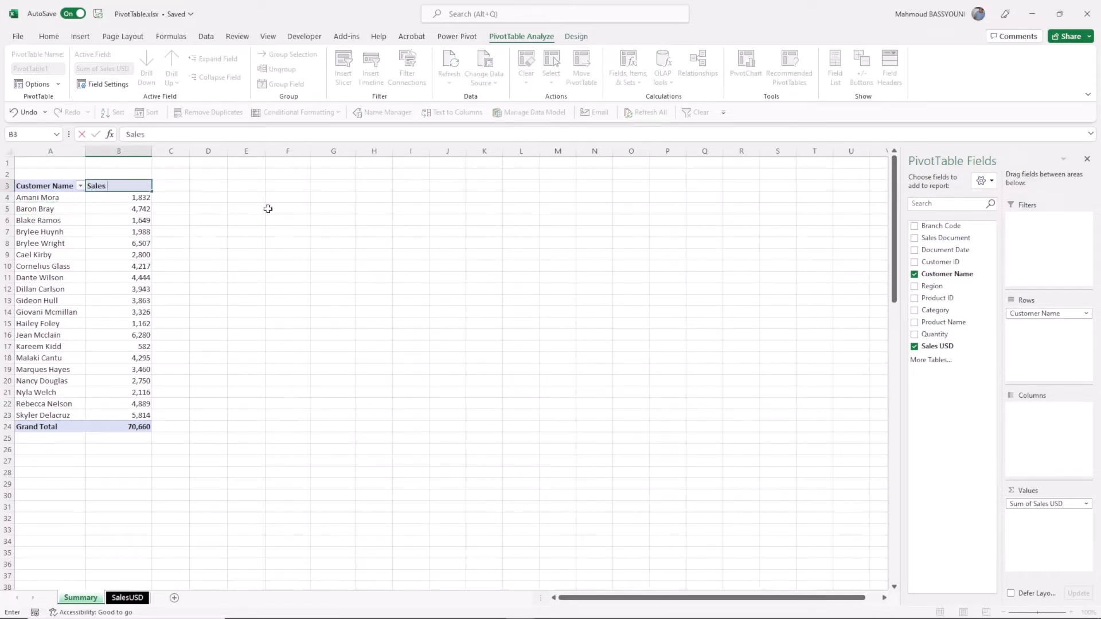
{"action": "key", "text": "Return"}
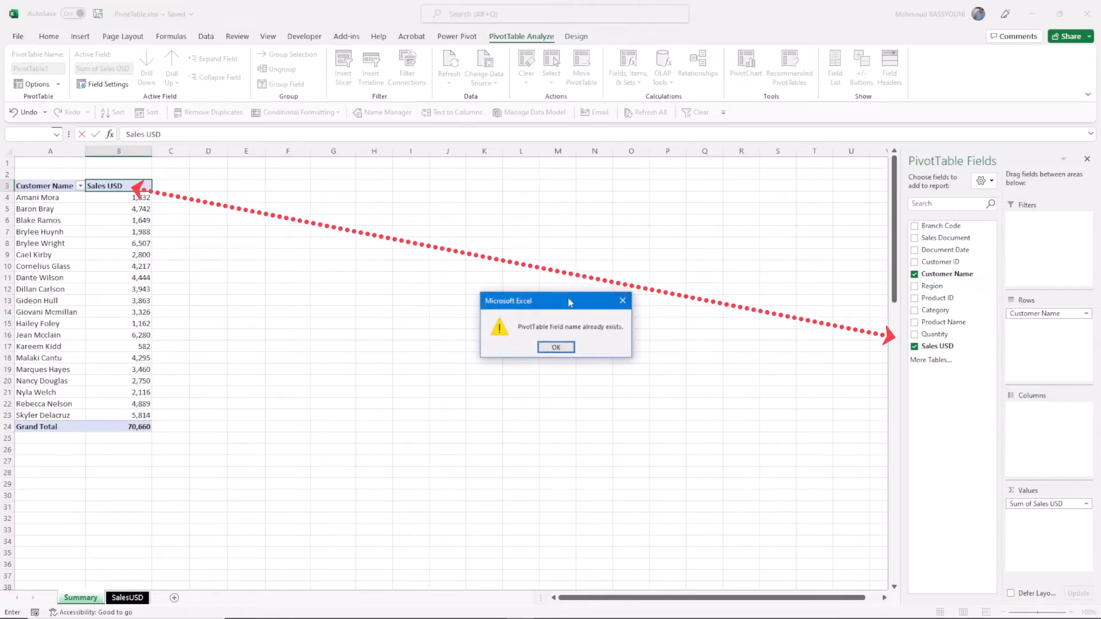
{"action": "left_click_drag", "start_coordinate": [571, 299], "coordinate": [471, 277]}
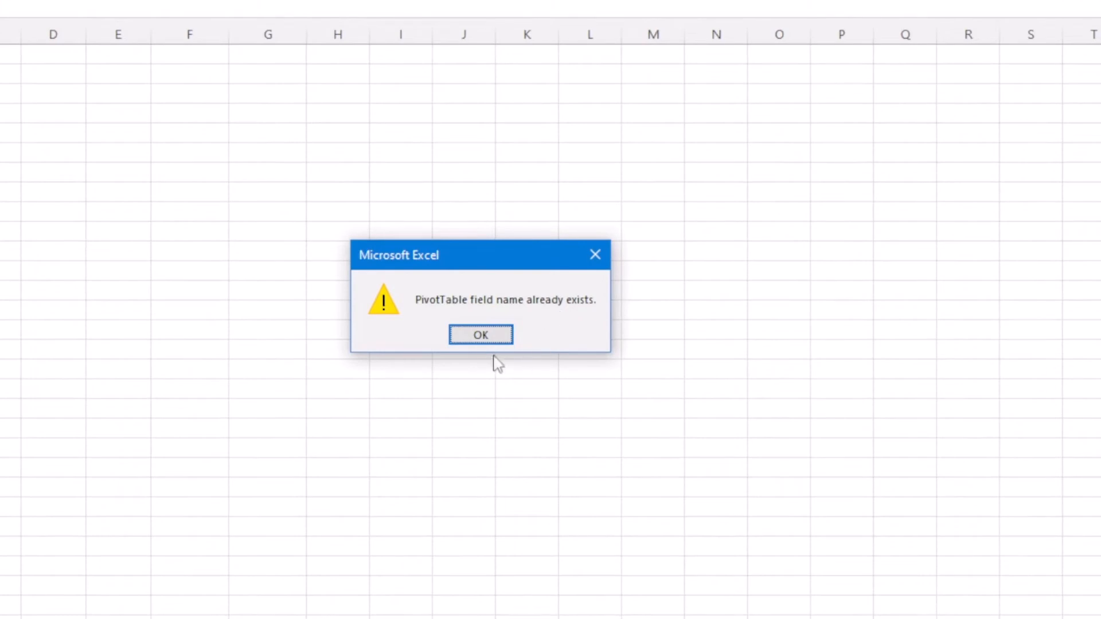
{"action": "left_click", "coordinate": [480, 335]}
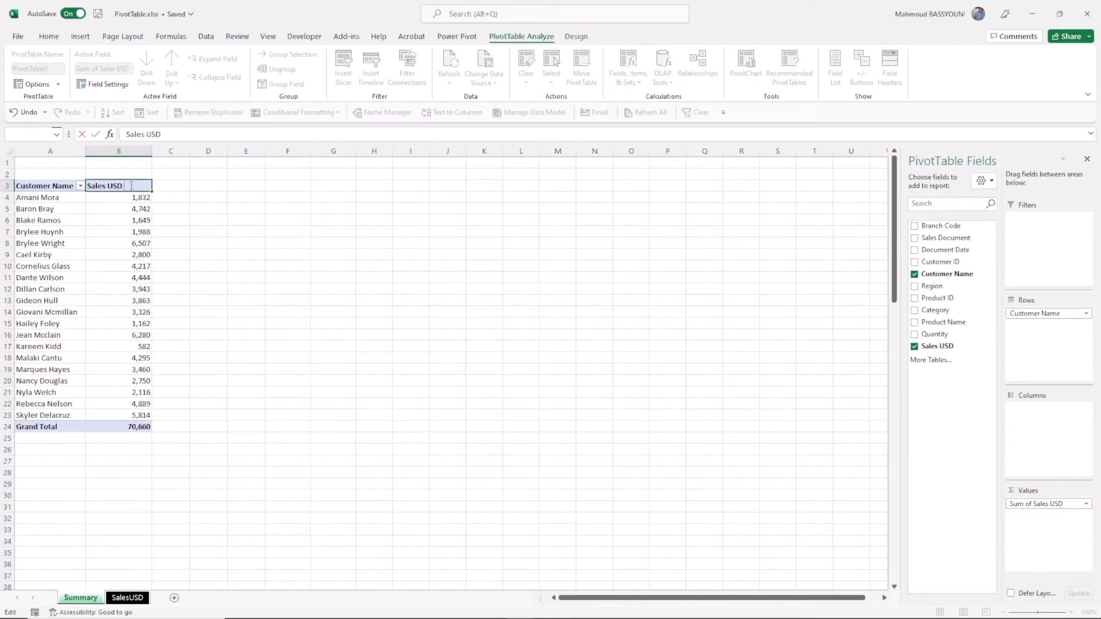
{"action": "key", "text": "Return"}
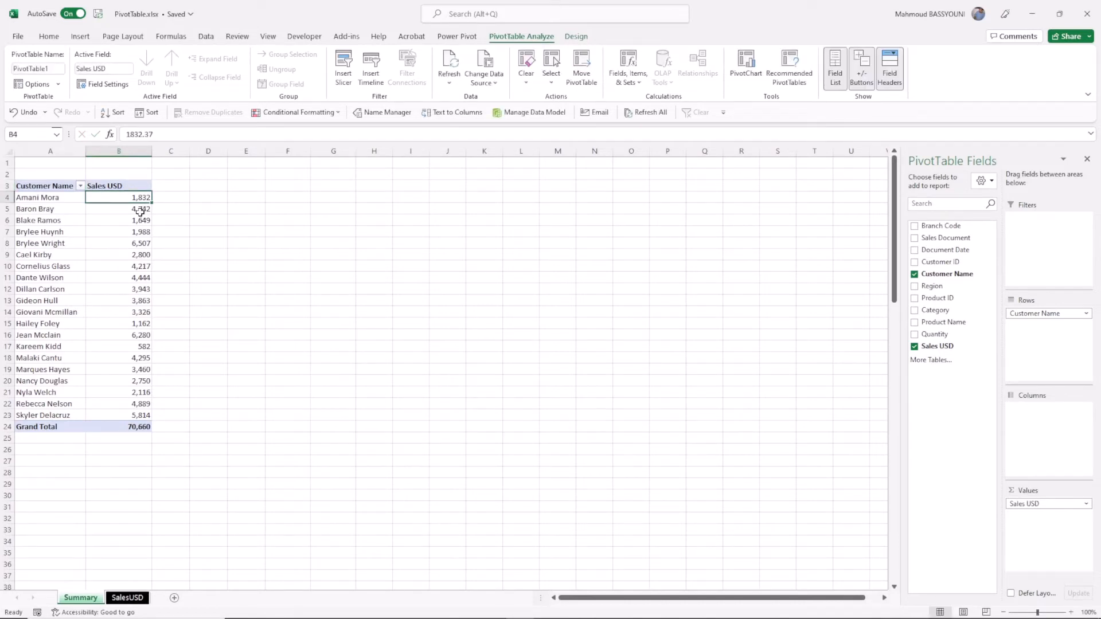
Step: Apply the grey style that comes first in the second row of Medium PivotTable styles, and view the custom style option
{"action": "left_click", "coordinate": [567, 37]}
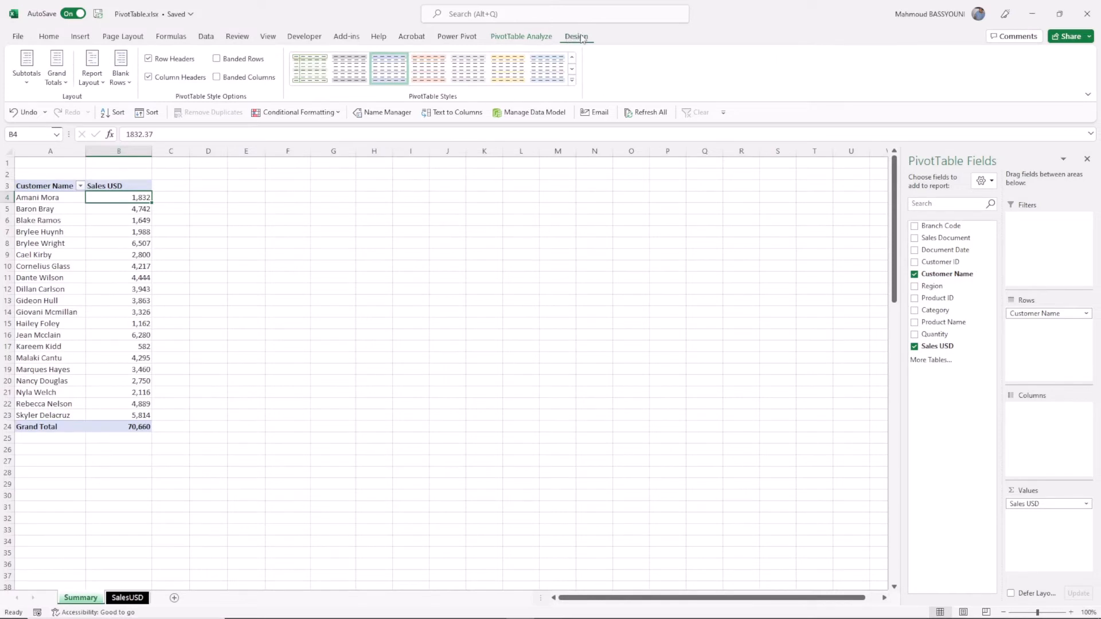
{"action": "left_click", "coordinate": [571, 79]}
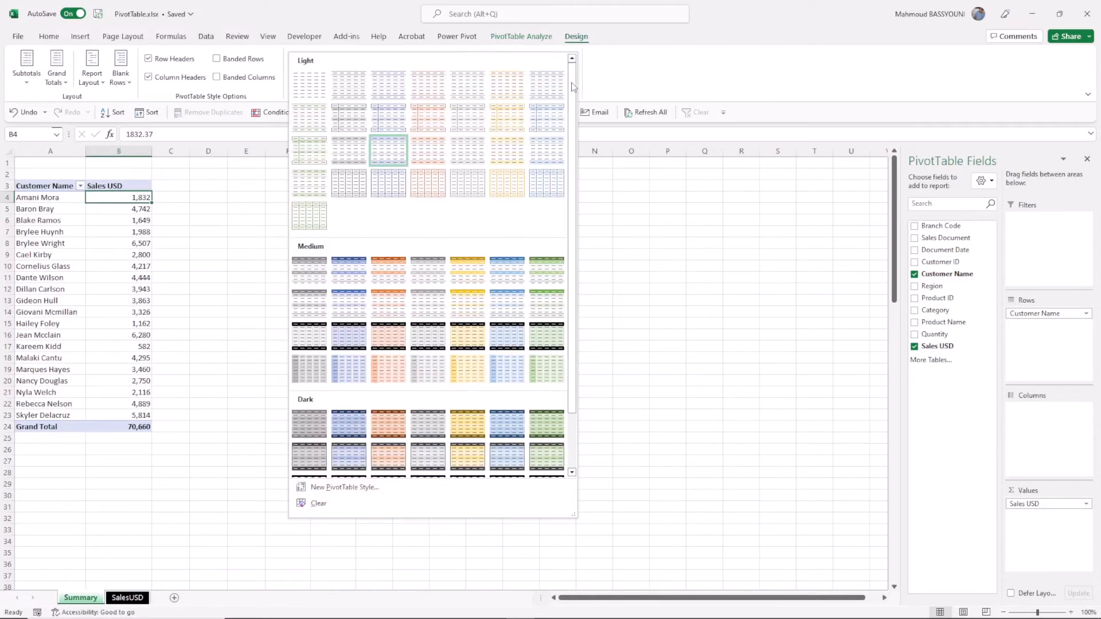
{"action": "left_click", "coordinate": [309, 303]}
{"action": "left_click", "coordinate": [572, 81]}
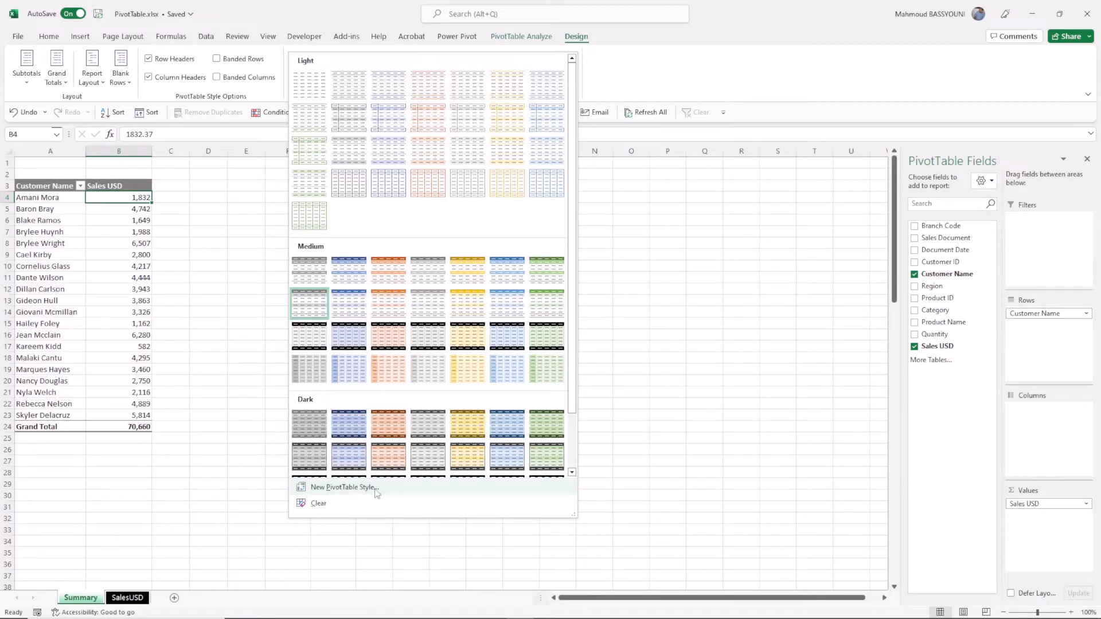
{"action": "left_click", "coordinate": [630, 273]}
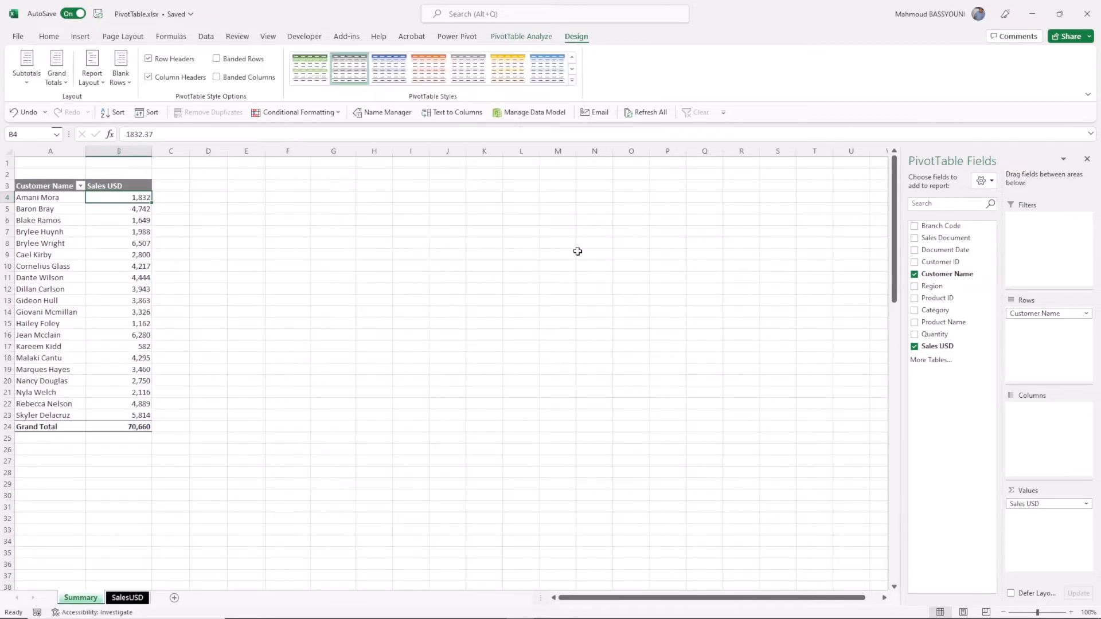
Step: Sort the PivotTable's customers by Sales USD from largest to smallest
{"action": "right_click", "coordinate": [135, 245]}
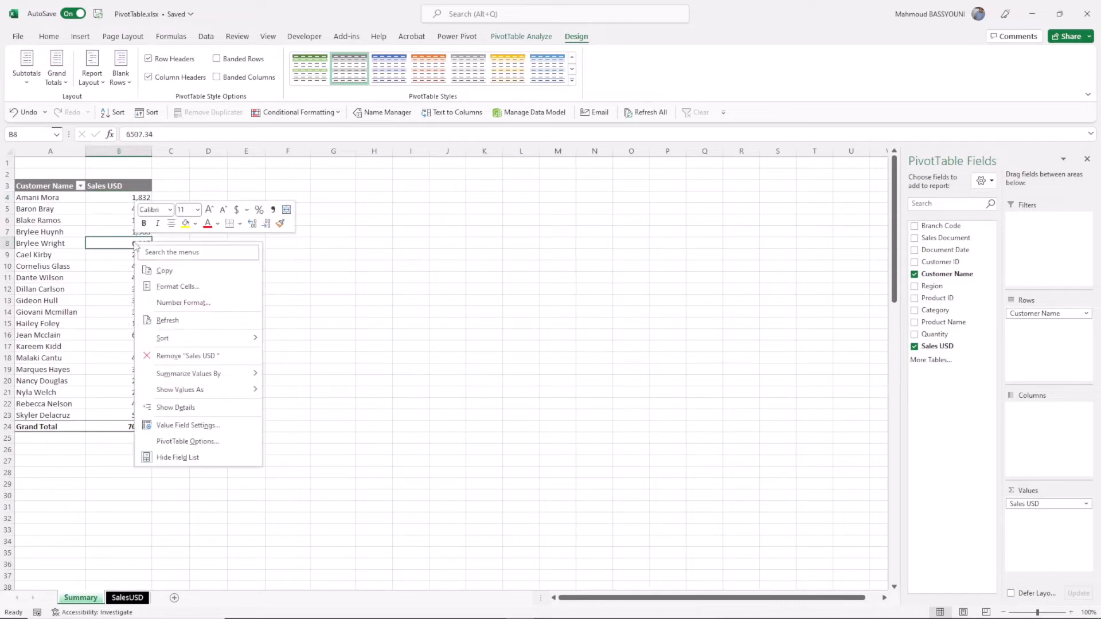
{"action": "mouse_move", "coordinate": [230, 346]}
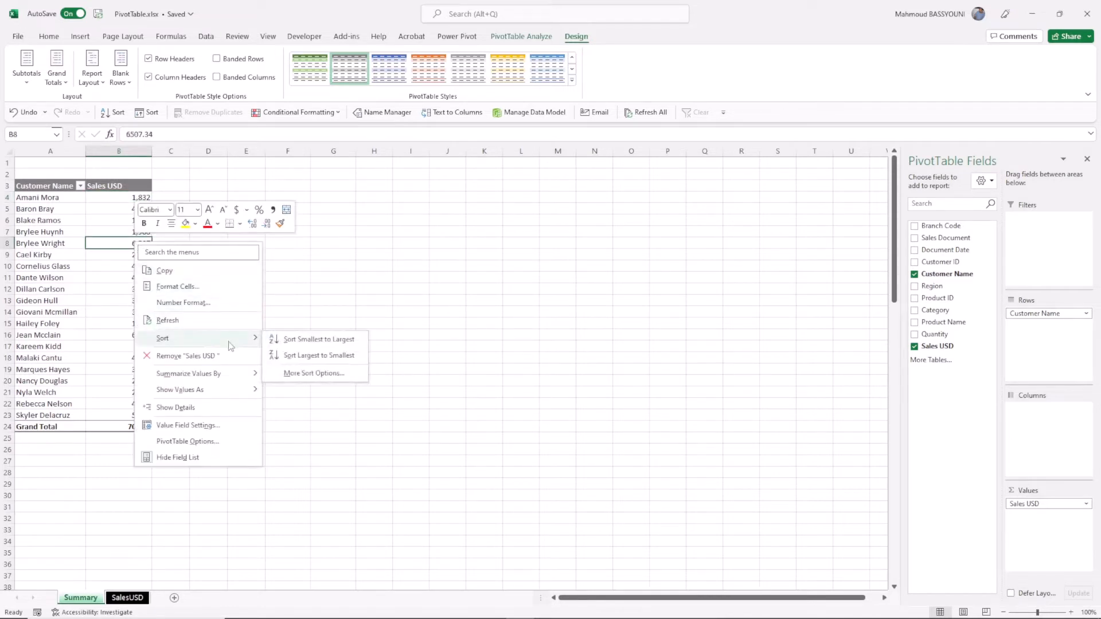
{"action": "left_click", "coordinate": [314, 356]}
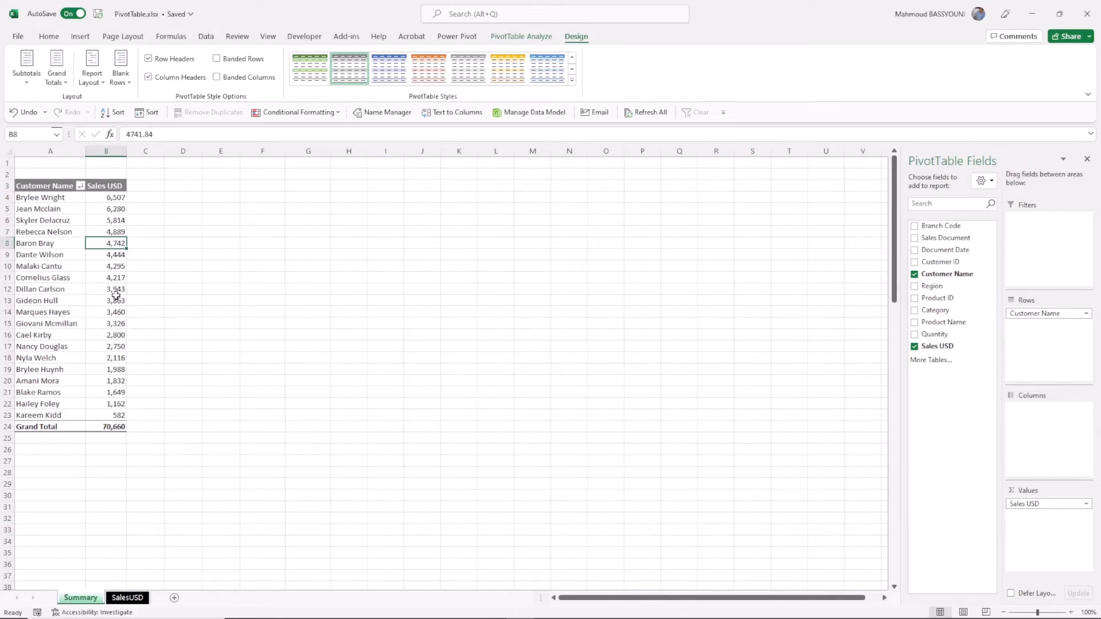
Step: Widen column A, view the workbook's refresh options, and refresh the PivotTable to test the new width
{"action": "mouse_move", "coordinate": [109, 221]}
{"action": "left_click", "coordinate": [116, 219]}
{"action": "left_click_drag", "start_coordinate": [85, 151], "coordinate": [128, 150]}
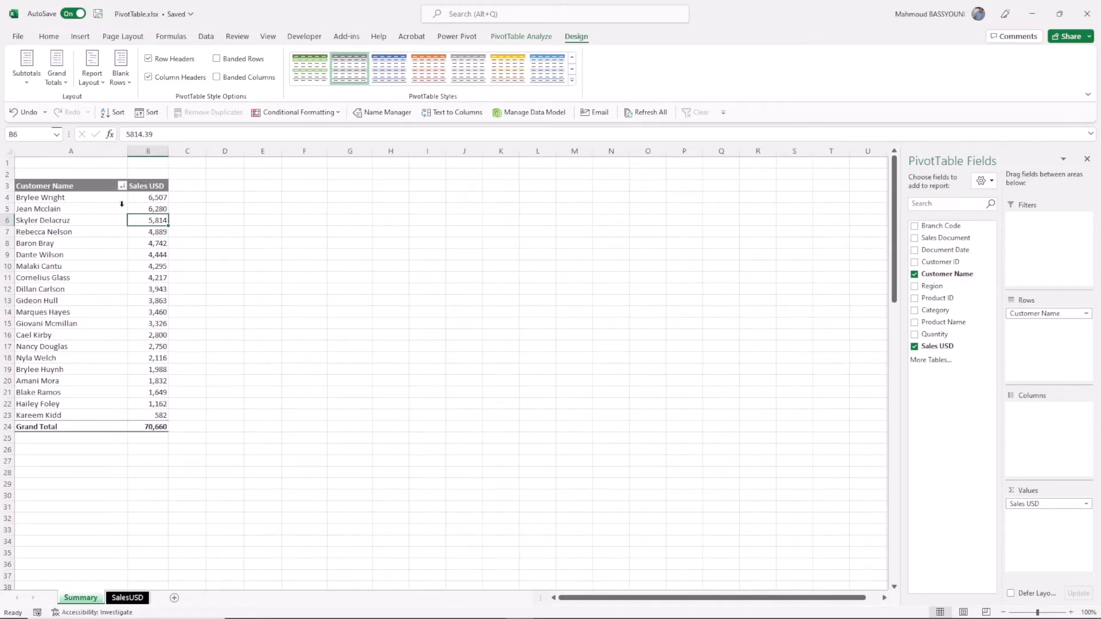
{"action": "left_click", "coordinate": [116, 202]}
{"action": "left_click", "coordinate": [115, 202]}
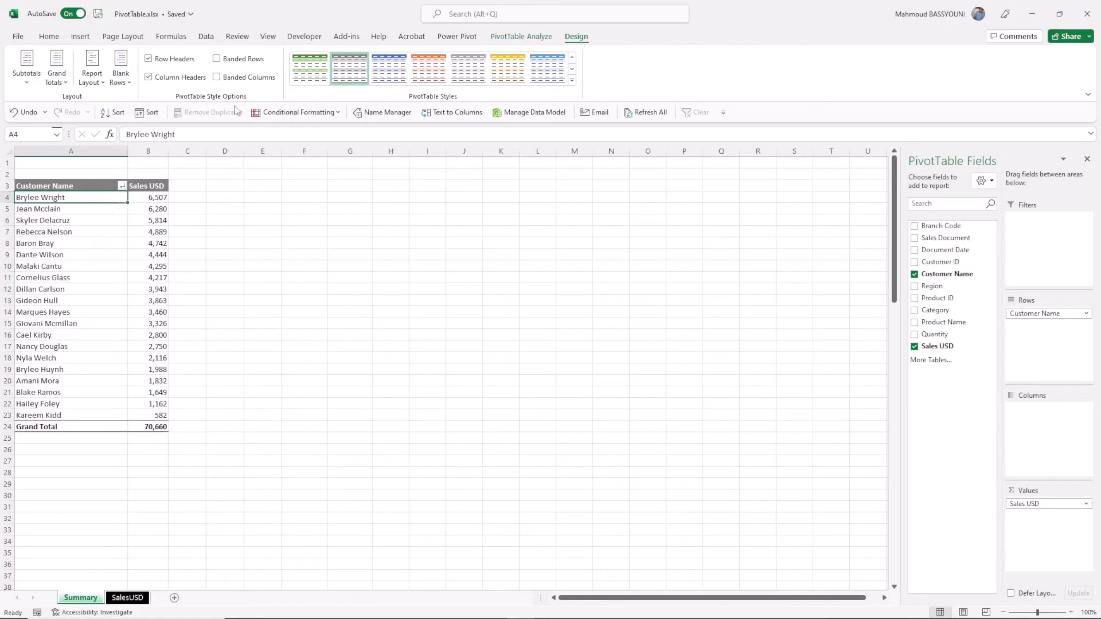
{"action": "left_click", "coordinate": [206, 36]}
{"action": "left_click", "coordinate": [216, 83]}
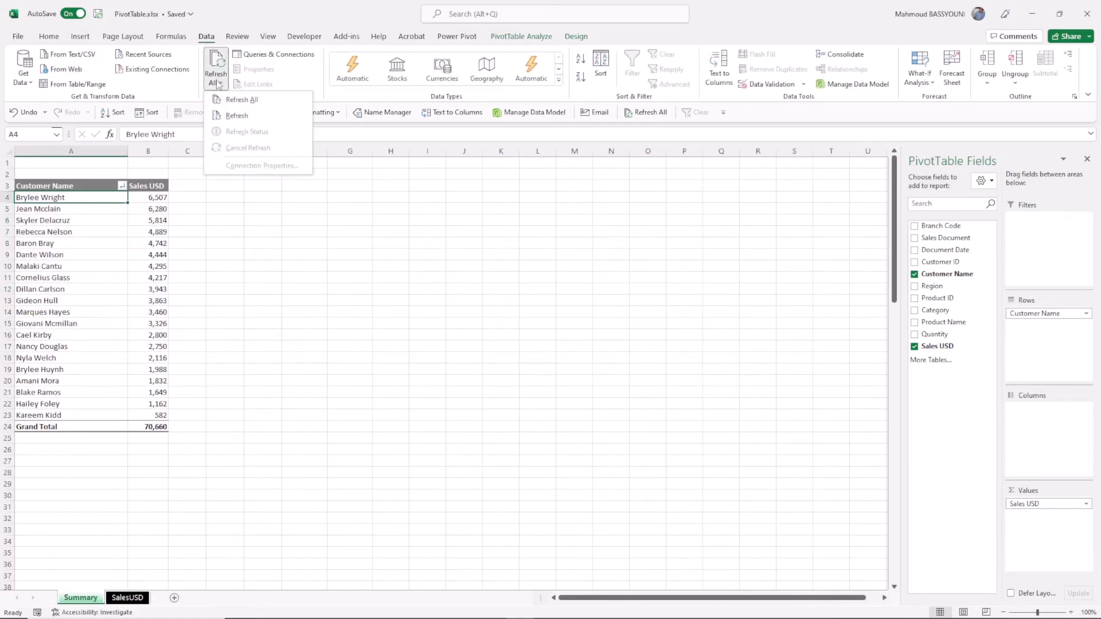
{"action": "left_click", "coordinate": [223, 102]}
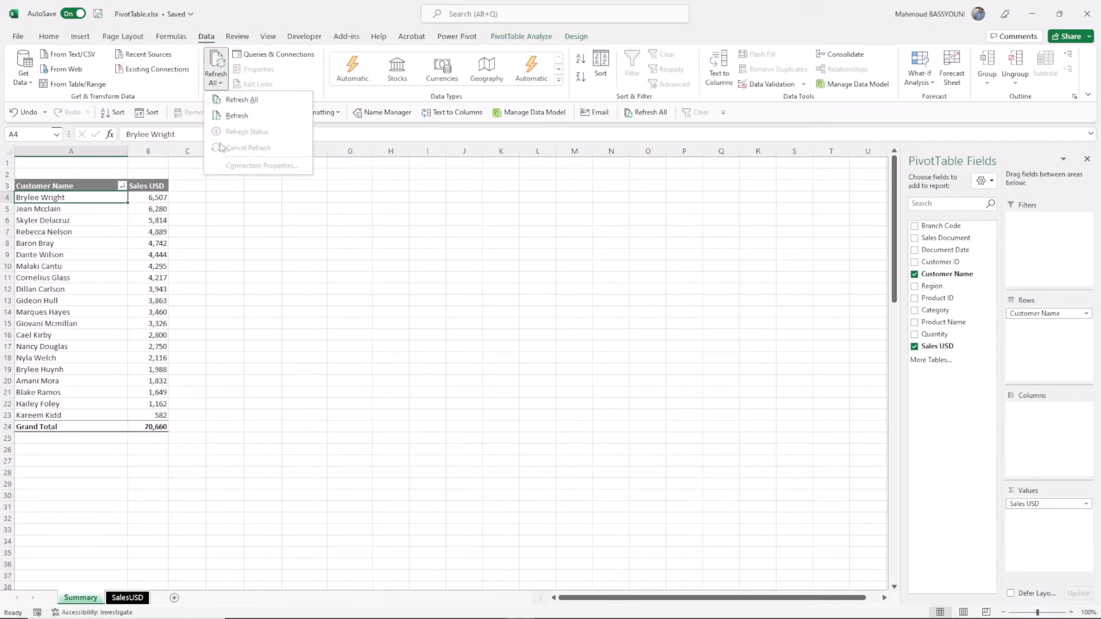
{"action": "right_click", "coordinate": [64, 258]}
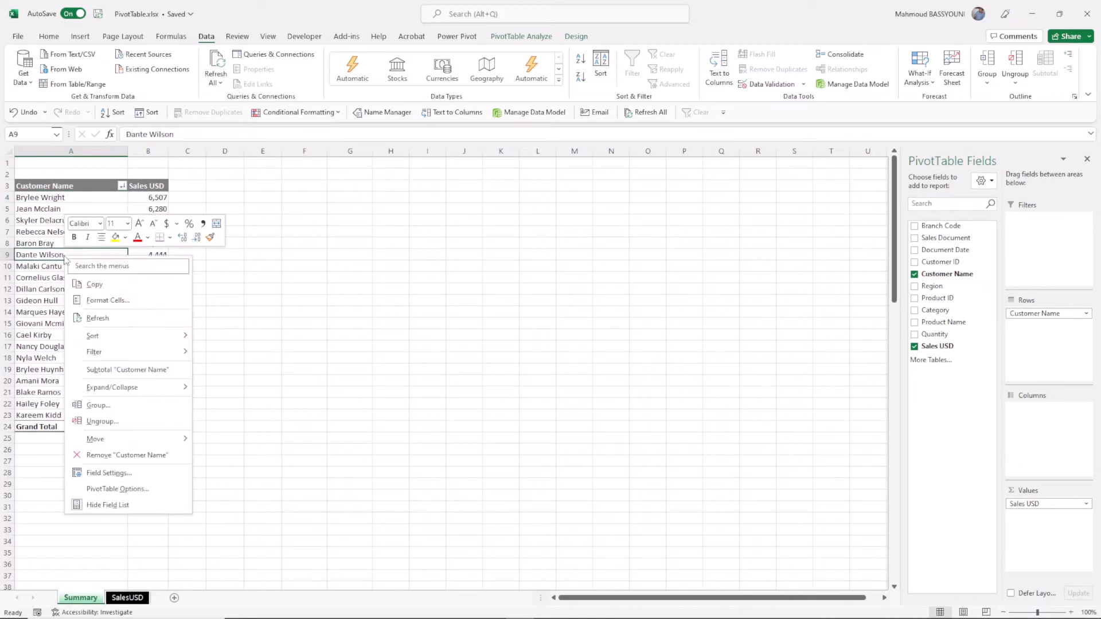
{"action": "left_click", "coordinate": [121, 322]}
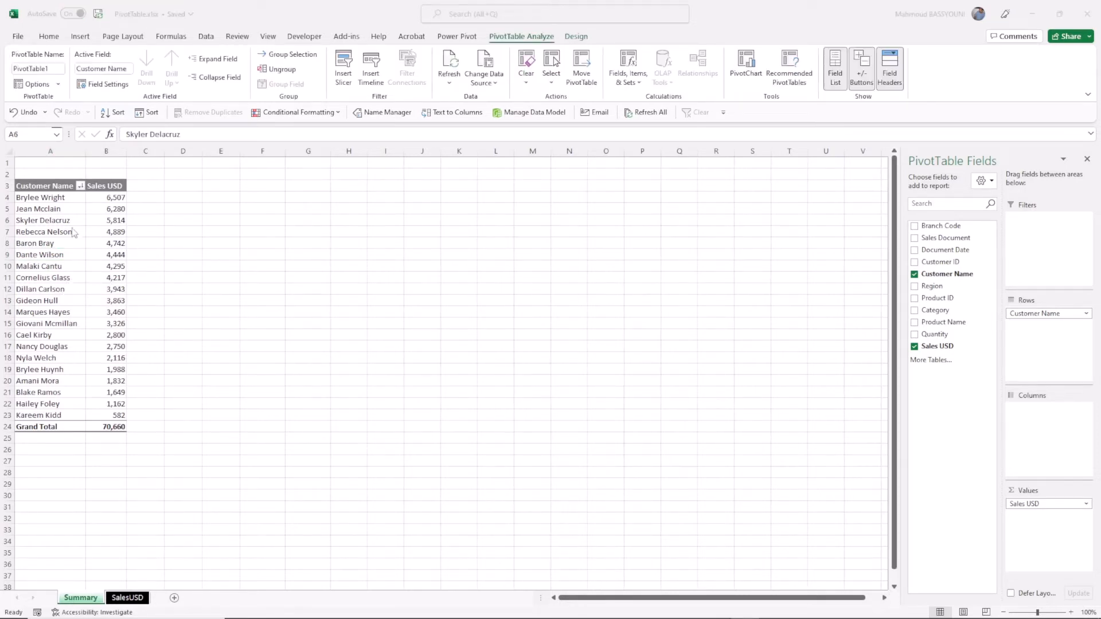
Step: Turn off "Autofit column widths on update" in the PivotTable's layout and format options
{"action": "left_click", "coordinate": [73, 279]}
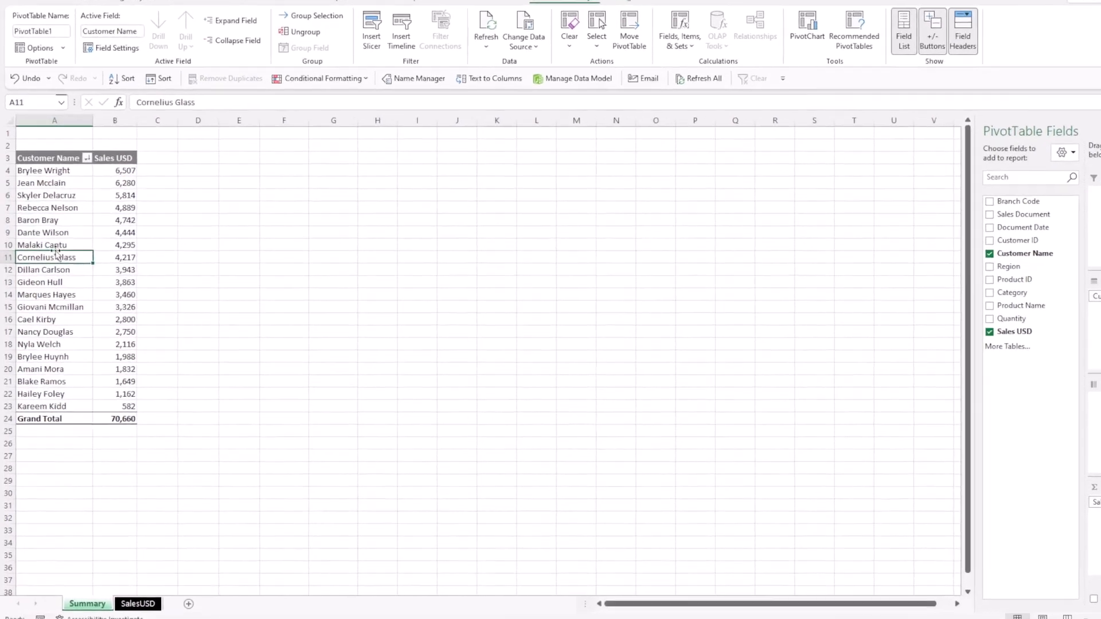
{"action": "right_click", "coordinate": [54, 263]}
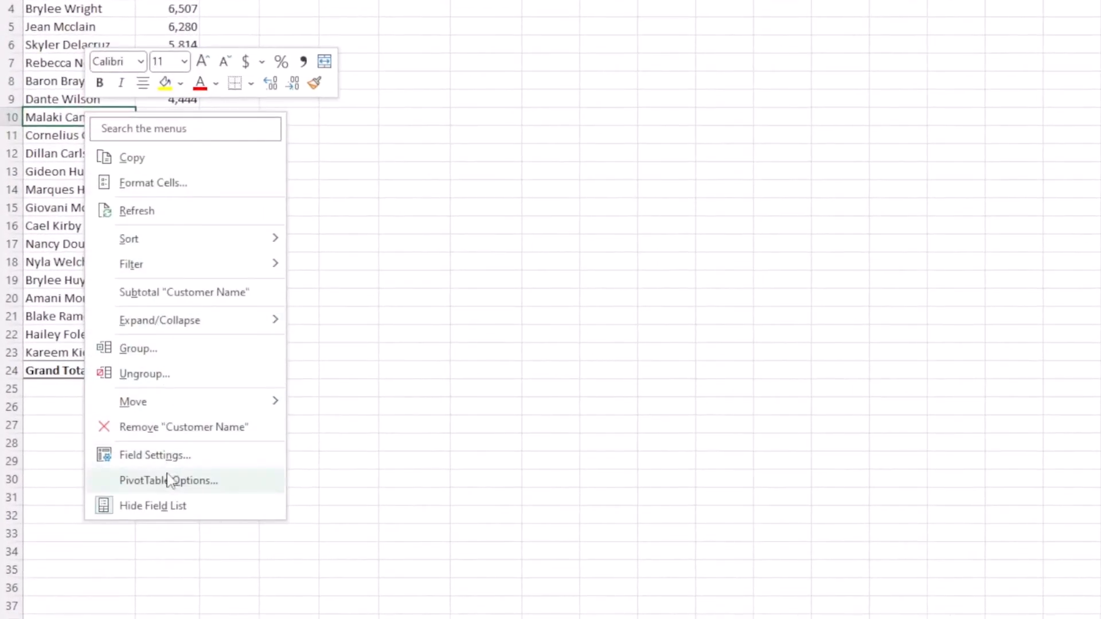
{"action": "left_click", "coordinate": [203, 484]}
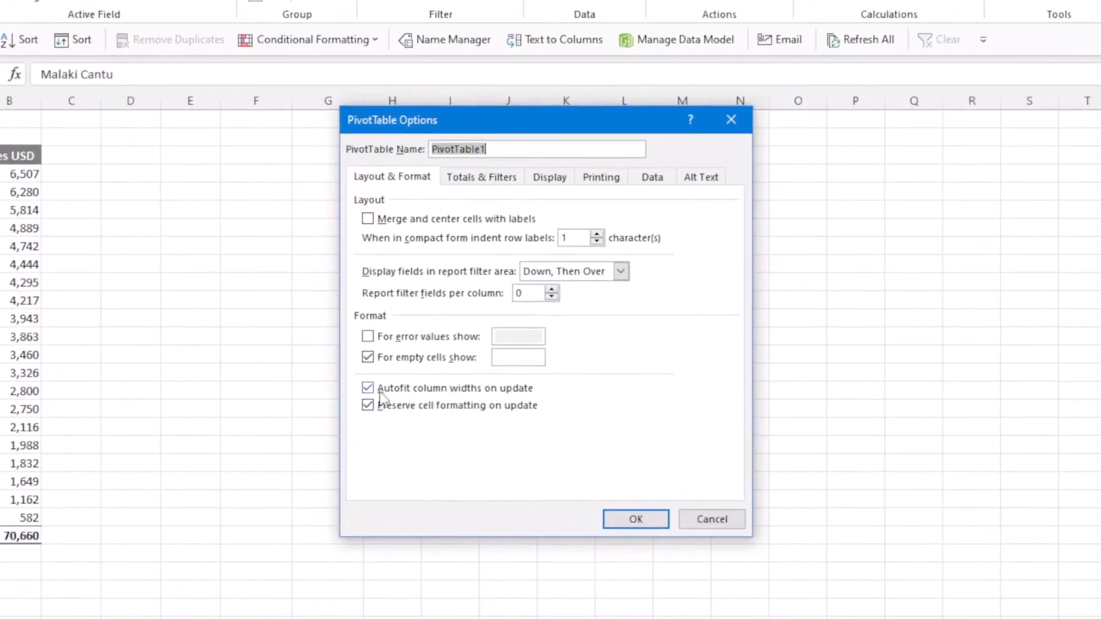
{"action": "left_click", "coordinate": [382, 385]}
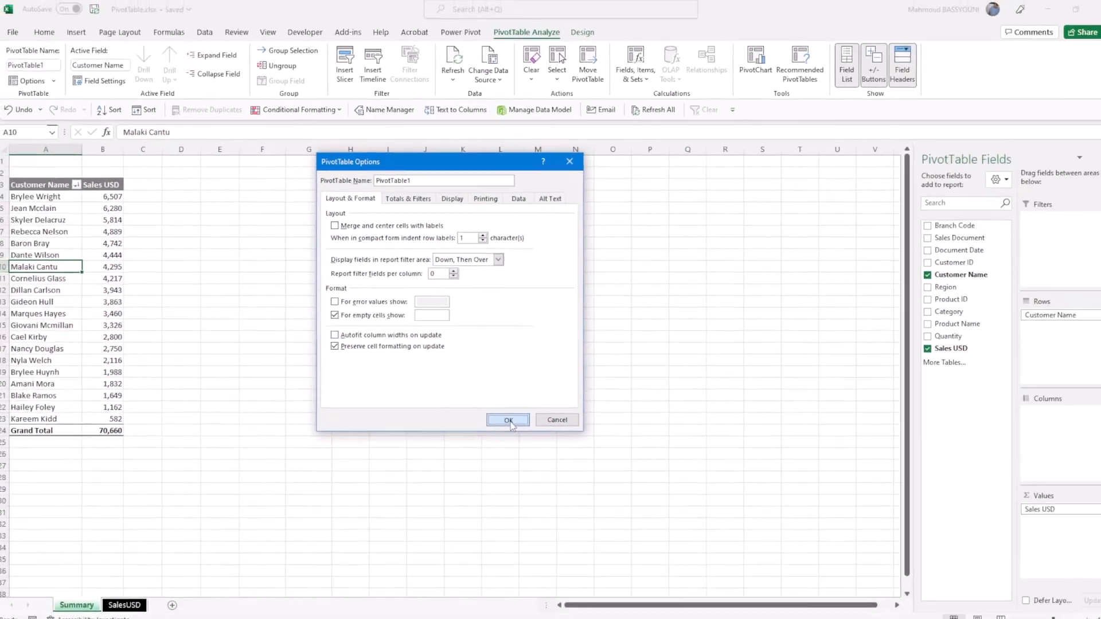
{"action": "left_click", "coordinate": [650, 523]}
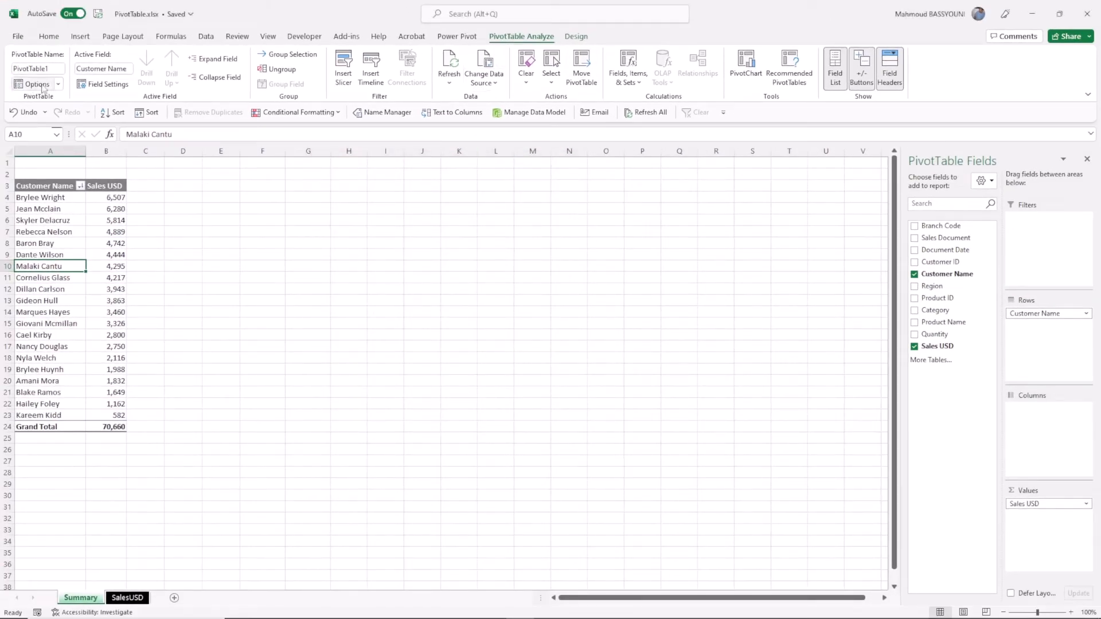
Step: Widen column A to about twice its width
{"action": "left_click", "coordinate": [81, 204]}
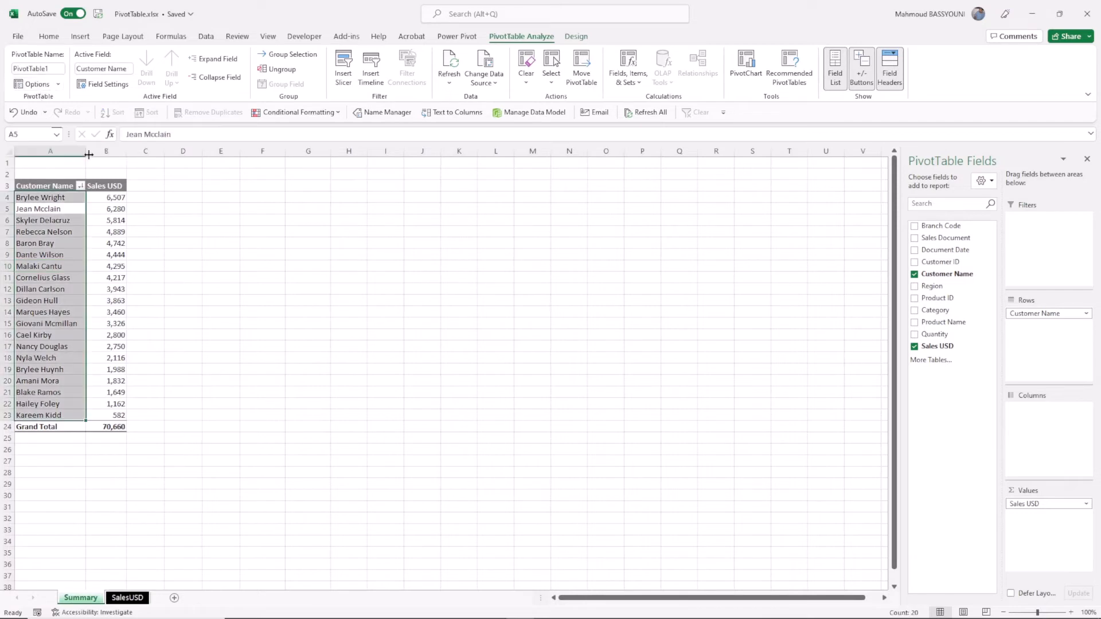
{"action": "left_click_drag", "start_coordinate": [86, 151], "coordinate": [151, 151]}
{"action": "key", "text": "Down"}
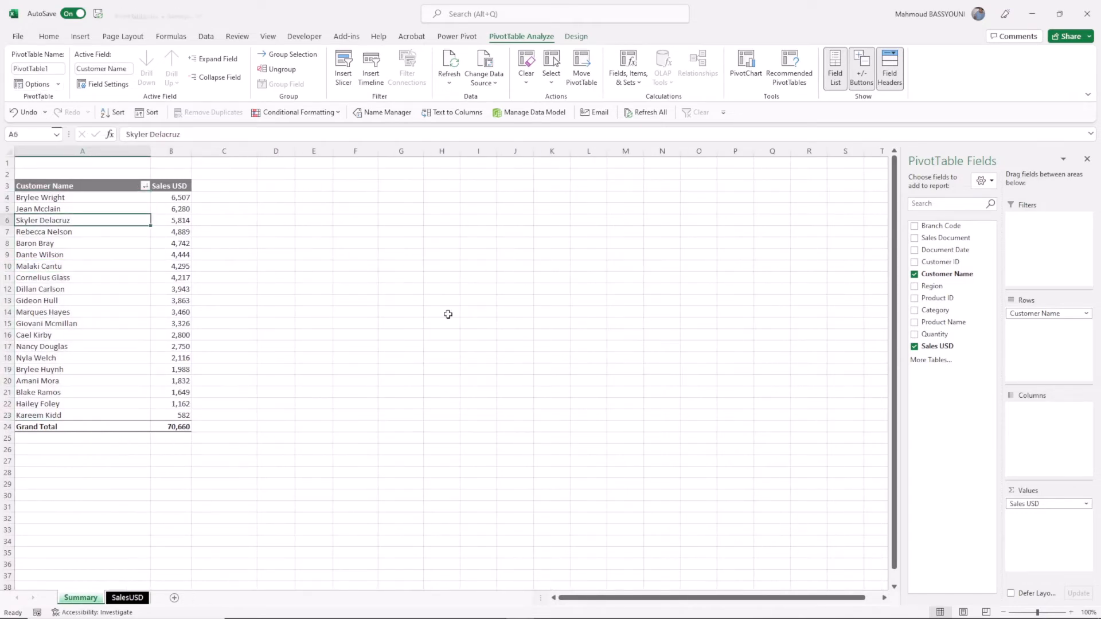
Step: Add Sales USD a second time as a PivotTable value and show it as % of Grand Total
{"action": "left_click_drag", "start_coordinate": [947, 347], "coordinate": [1049, 533]}
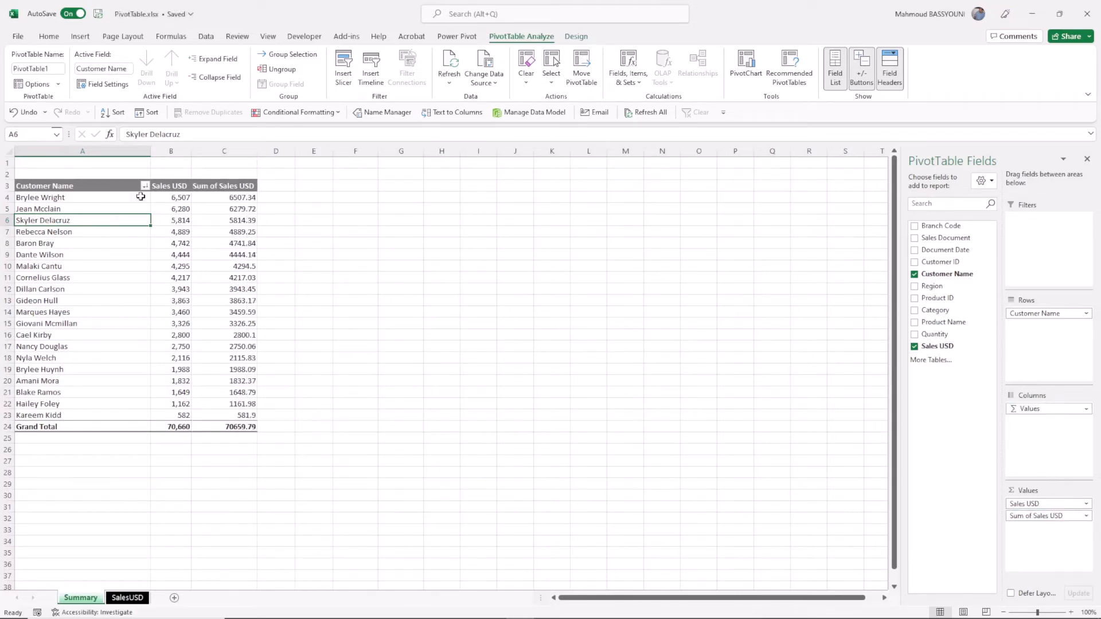
{"action": "right_click", "coordinate": [224, 203]}
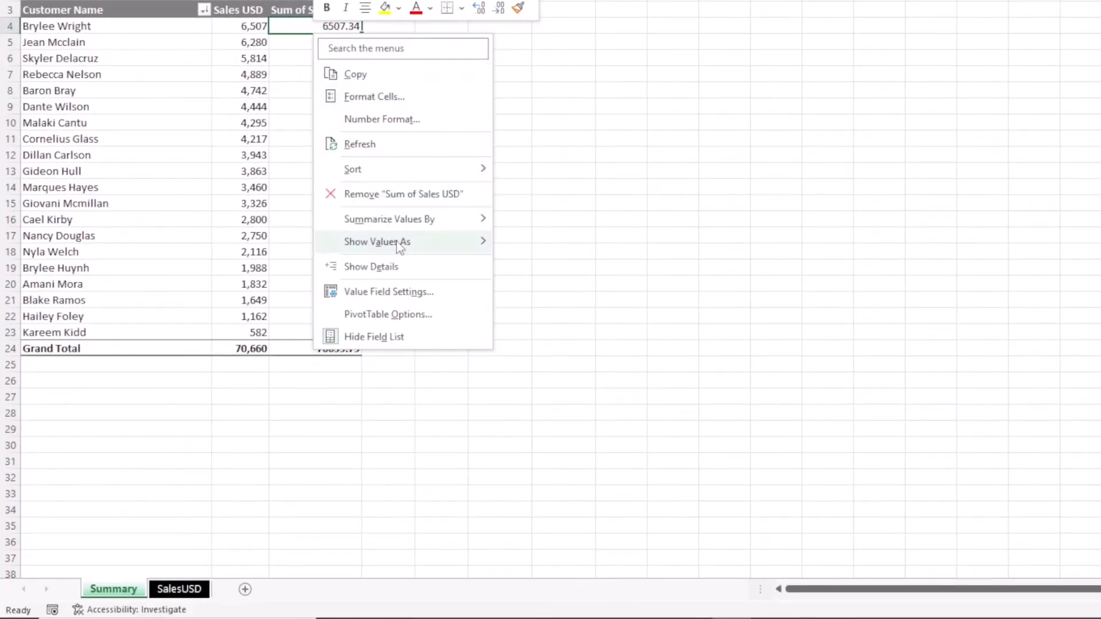
{"action": "mouse_move", "coordinate": [385, 241]}
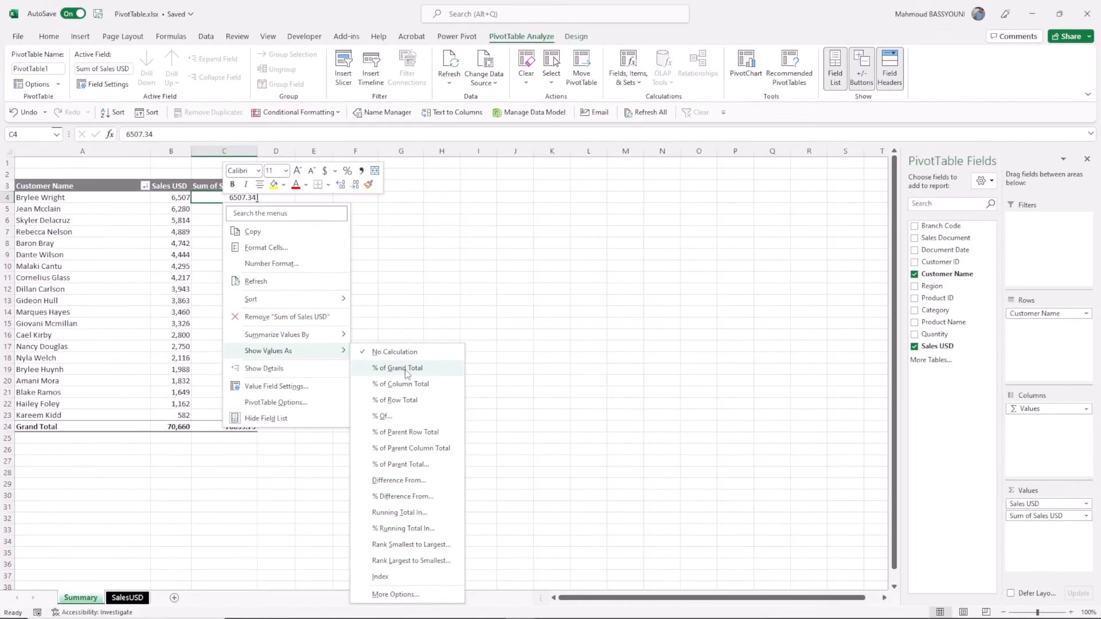
{"action": "left_click", "coordinate": [406, 369]}
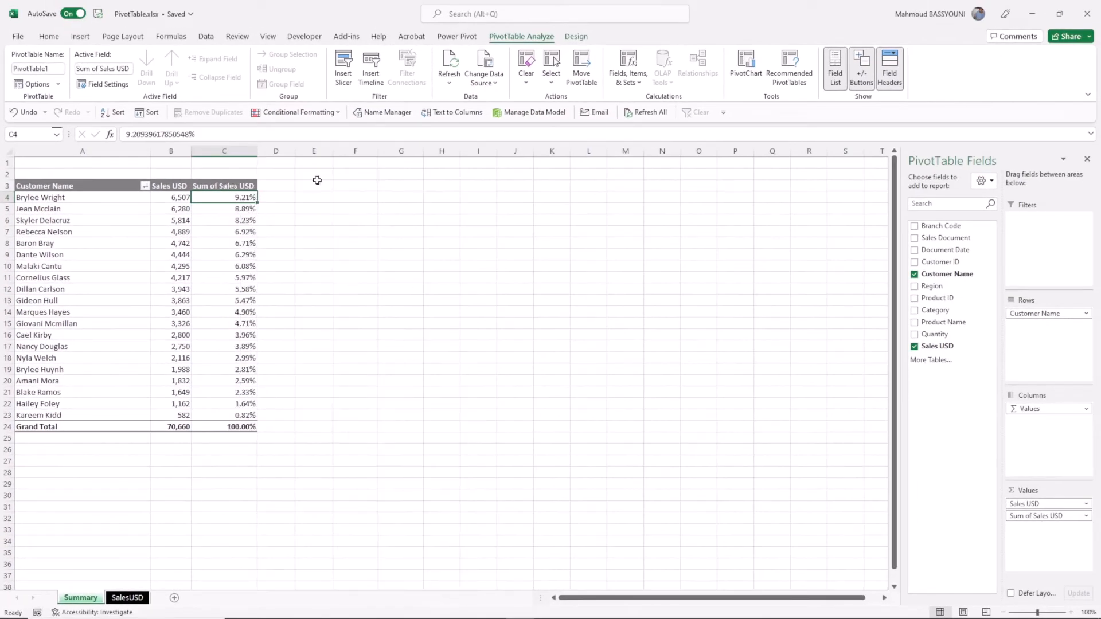
Step: Rename the Sum of Sales USD value field in C3 as "Sales USD %"
{"action": "double_click", "coordinate": [230, 187]}
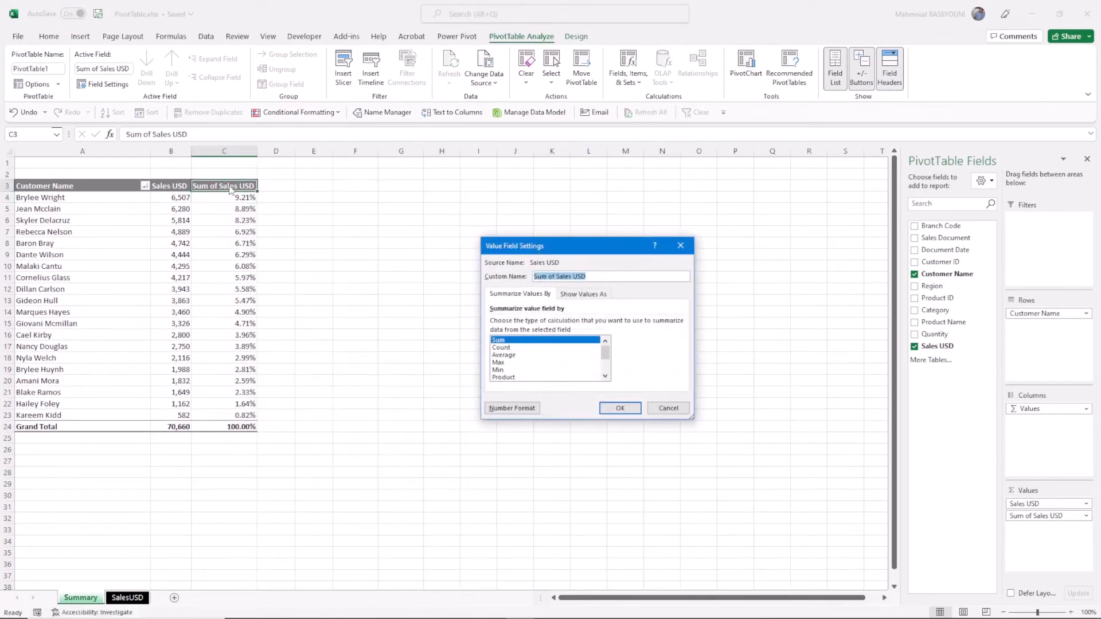
{"action": "type", "text": "S"}
{"action": "key", "text": "Return"}
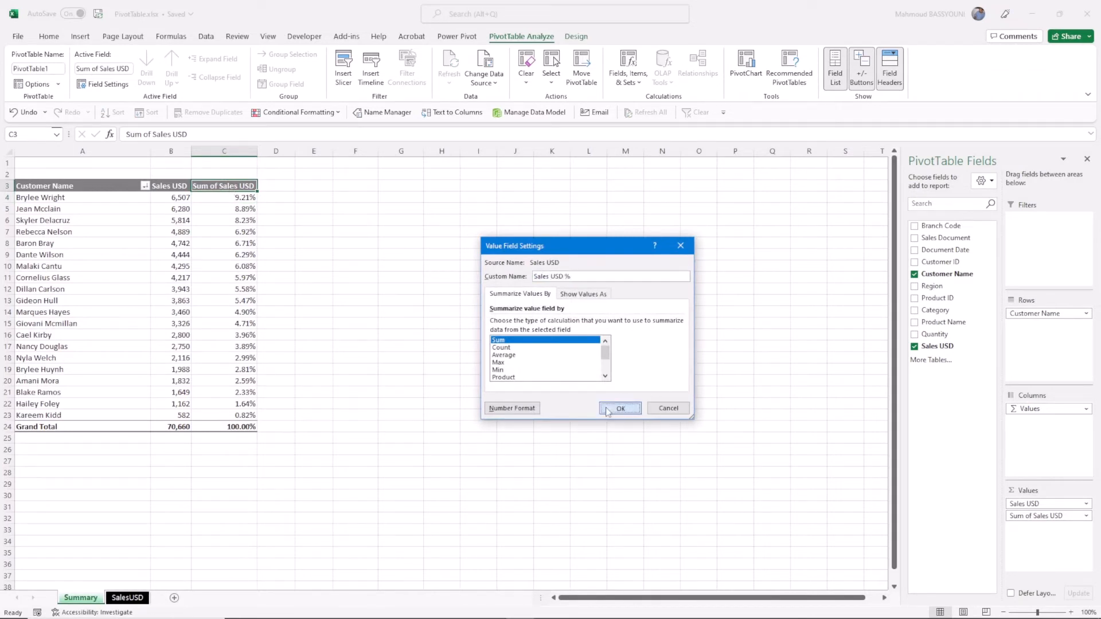
{"action": "left_click", "coordinate": [248, 209]}
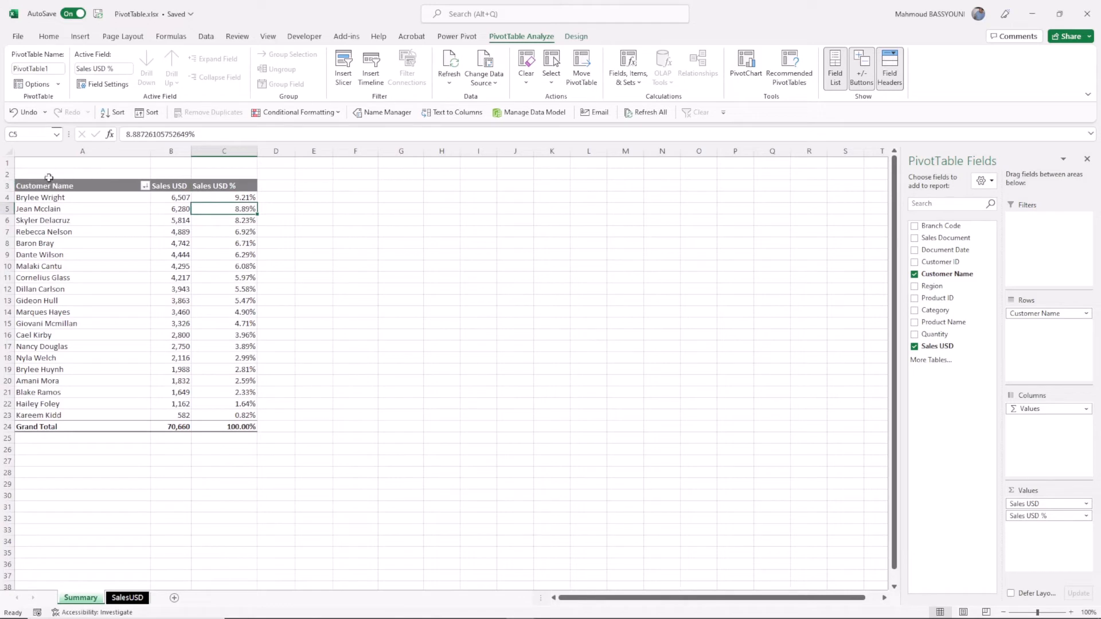
Step: Copy the whole PivotTable in A3:C24 and paste the copy at H3
{"action": "left_click_drag", "start_coordinate": [52, 185], "coordinate": [235, 423]}
{"action": "key", "text": "ctrl+c"}
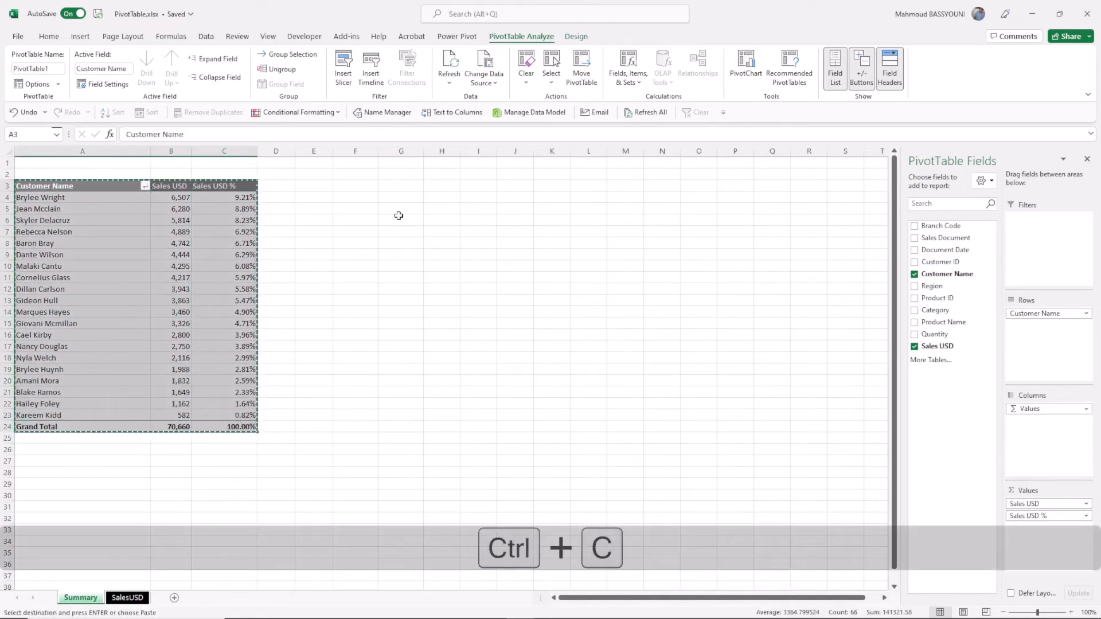
{"action": "left_click", "coordinate": [363, 185]}
{"action": "left_click", "coordinate": [428, 184]}
{"action": "key", "text": "ctrl+v"}
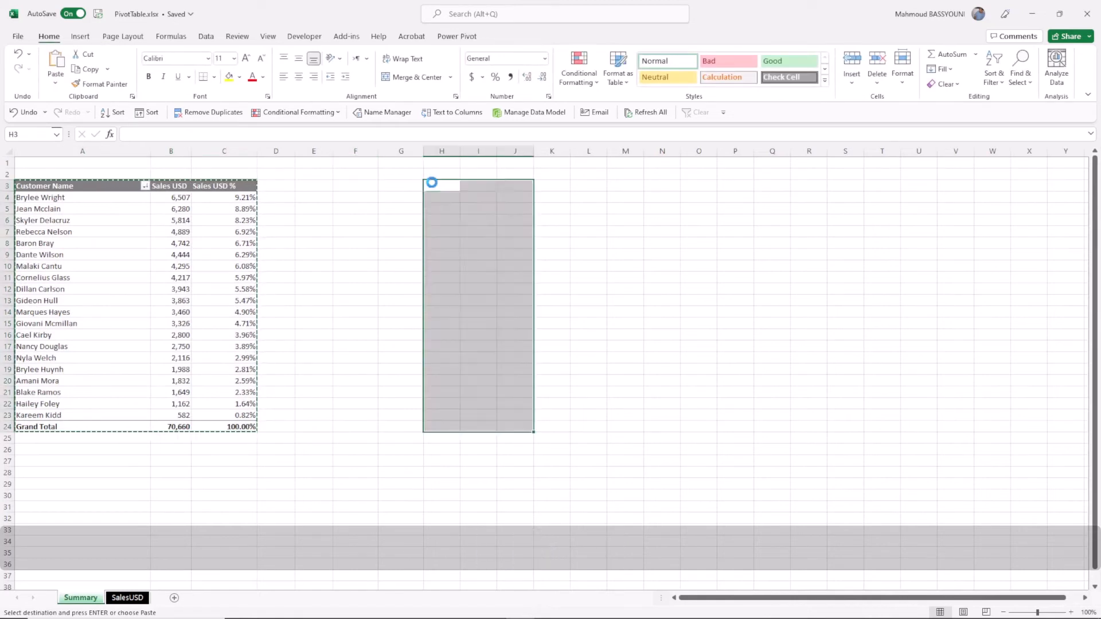
Step: Autofit the widths of columns H to J, and widen column H further
{"action": "left_click_drag", "start_coordinate": [449, 151], "coordinate": [514, 151]}
{"action": "double_click", "coordinate": [534, 151]}
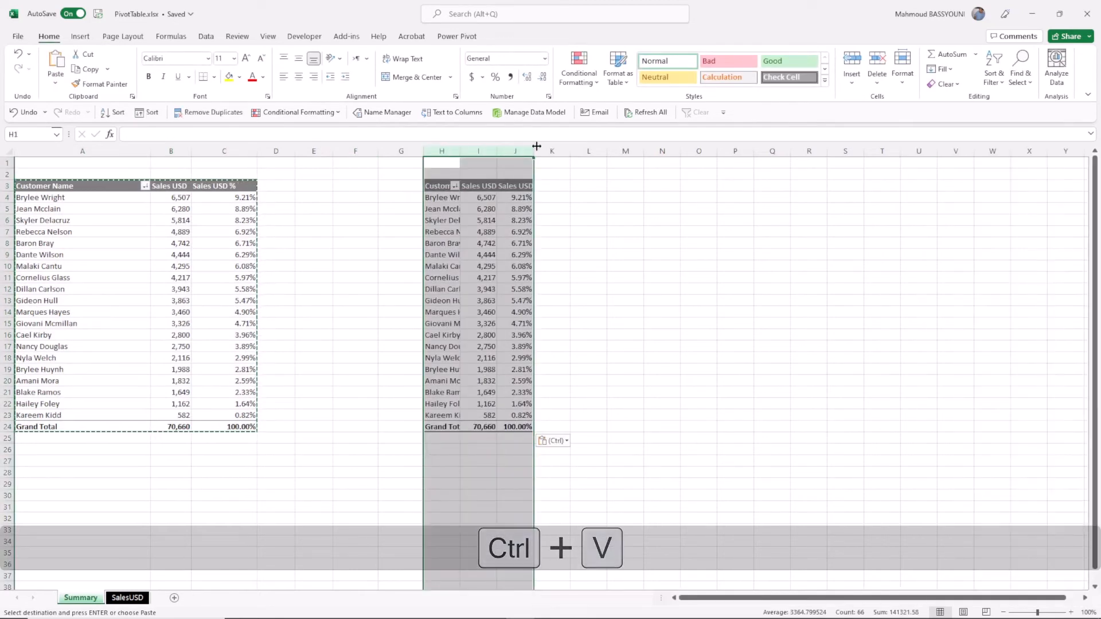
{"action": "left_click", "coordinate": [515, 199]}
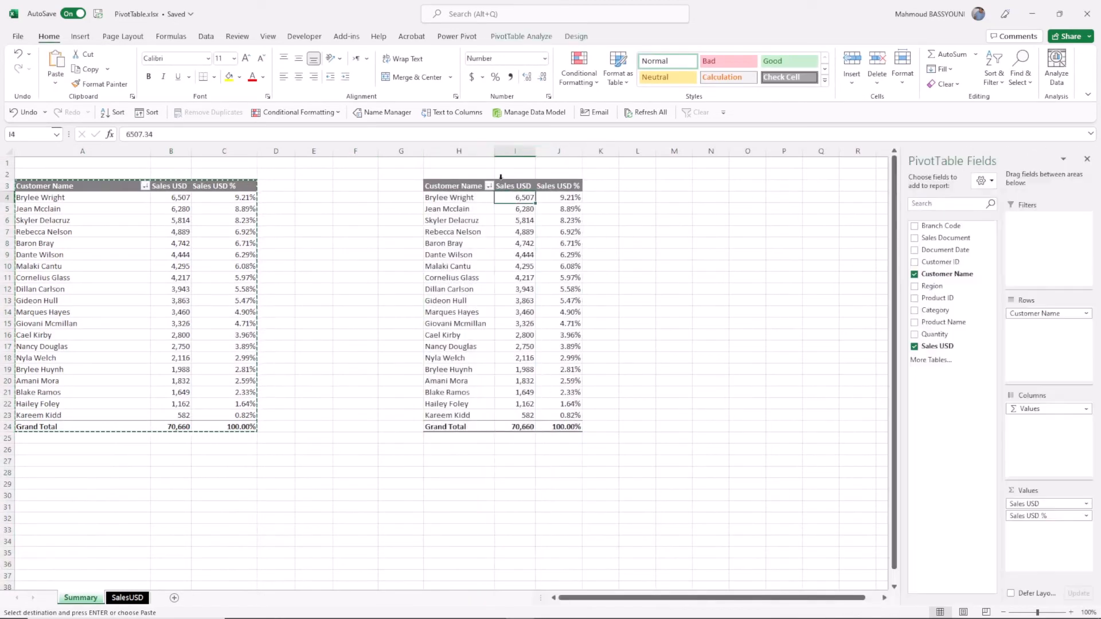
{"action": "left_click_drag", "start_coordinate": [495, 152], "coordinate": [523, 153]}
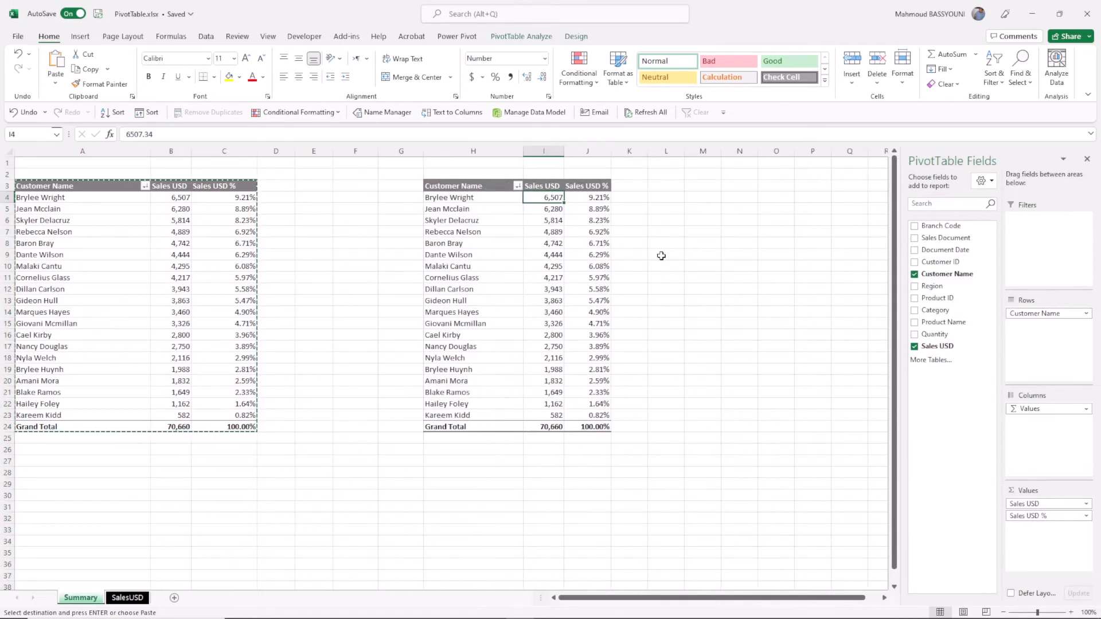
Step: Replace Customer Name with Category as the row field of the copied PivotTable
{"action": "left_click", "coordinate": [554, 245]}
{"action": "left_click", "coordinate": [544, 254]}
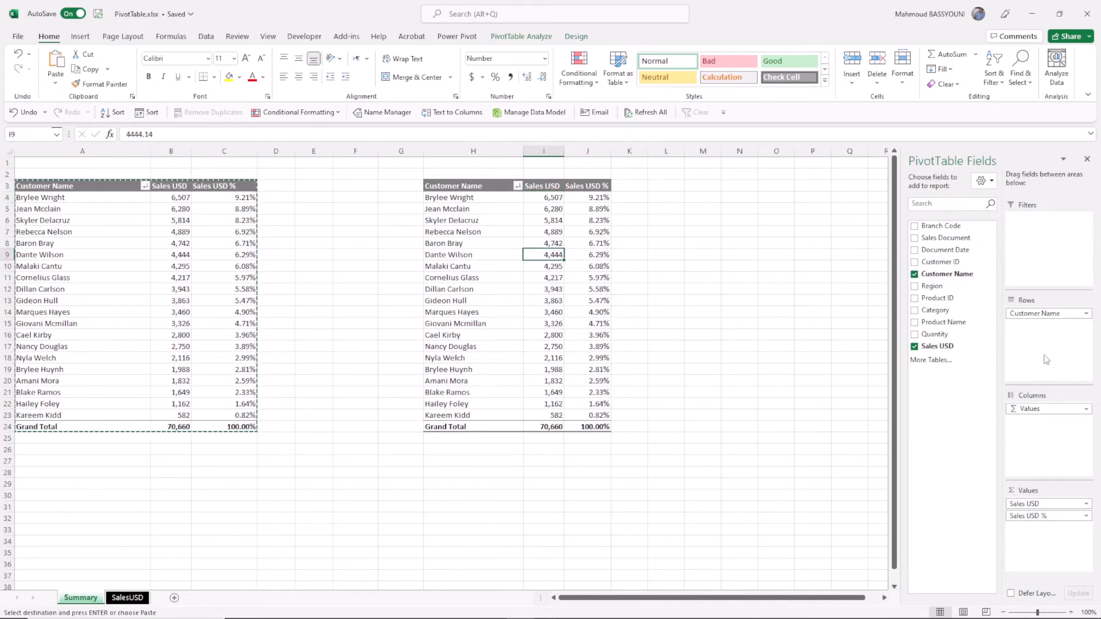
{"action": "left_click_drag", "start_coordinate": [1053, 309], "coordinate": [941, 416]}
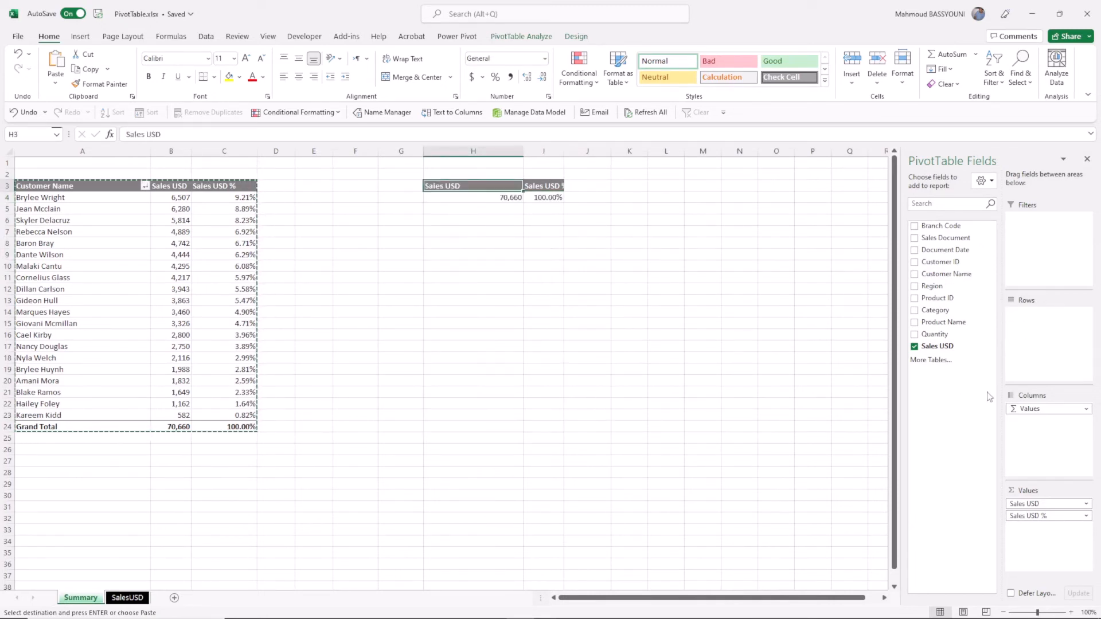
{"action": "left_click_drag", "start_coordinate": [953, 310], "coordinate": [1035, 338]}
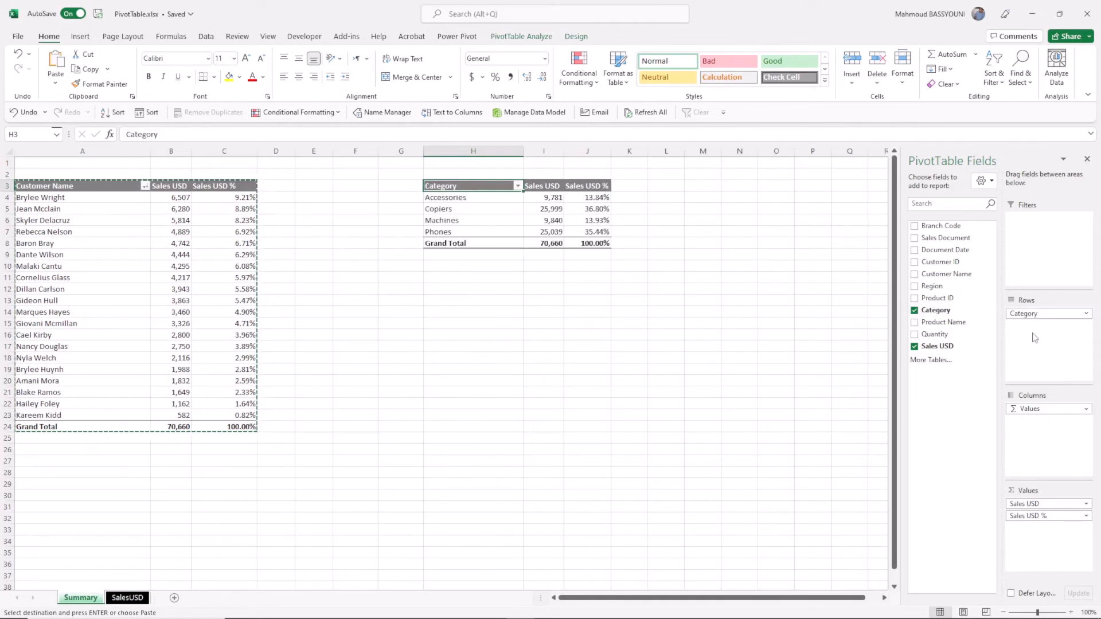
Step: Sort the categories in the copied PivotTable by Sales USD from largest to smallest
{"action": "right_click", "coordinate": [536, 200]}
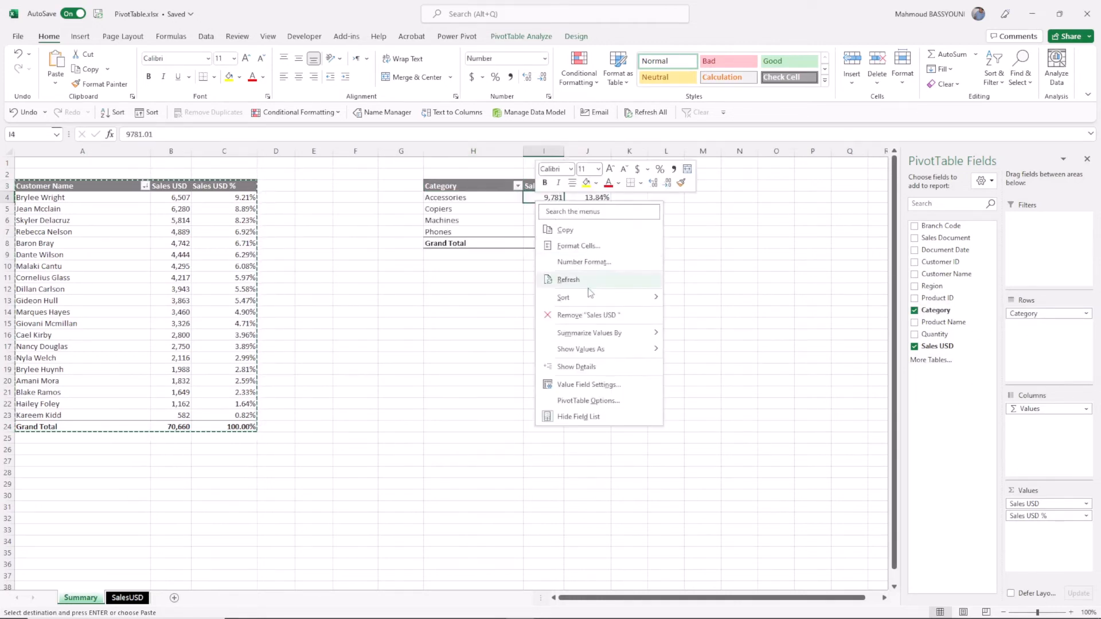
{"action": "mouse_move", "coordinate": [597, 297]}
{"action": "left_click", "coordinate": [724, 312]}
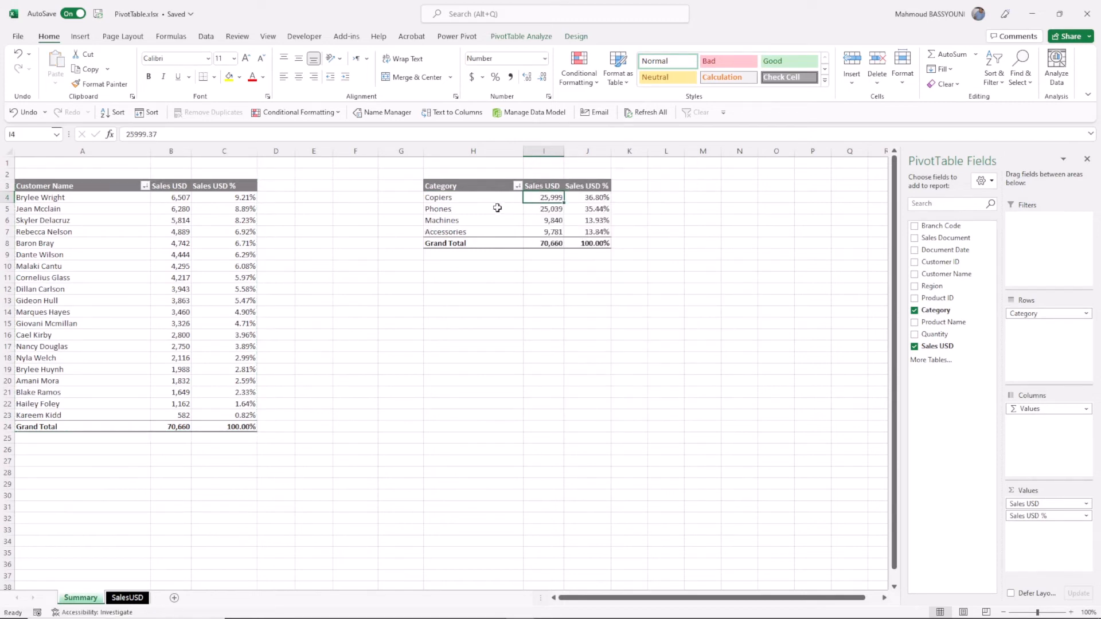
Step: Add a slicer for the Region field to the category PivotTable
{"action": "left_click", "coordinate": [475, 198]}
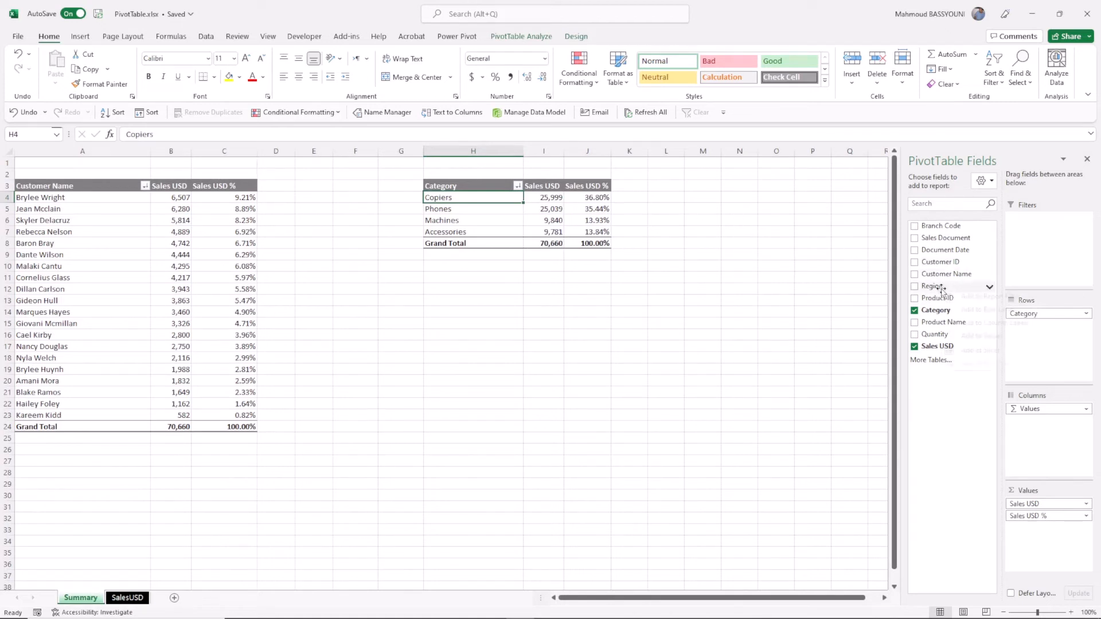
{"action": "left_click", "coordinate": [980, 351]}
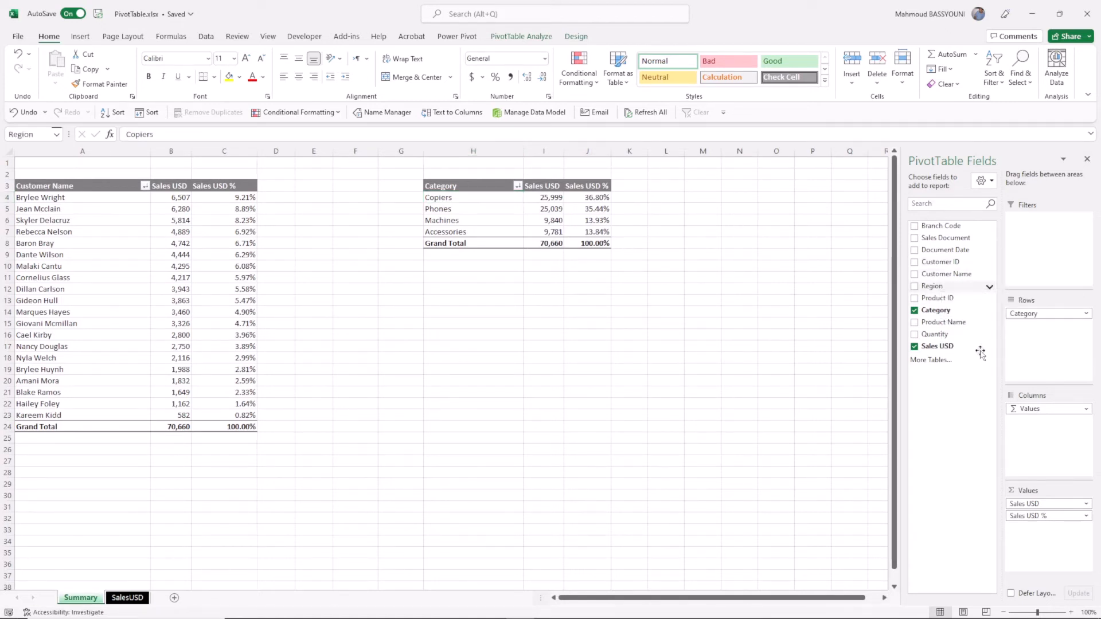
Step: Move the Region slicer between the two PivotTables and apply the dark grey slicer style to it
{"action": "left_click_drag", "start_coordinate": [454, 301], "coordinate": [338, 192]}
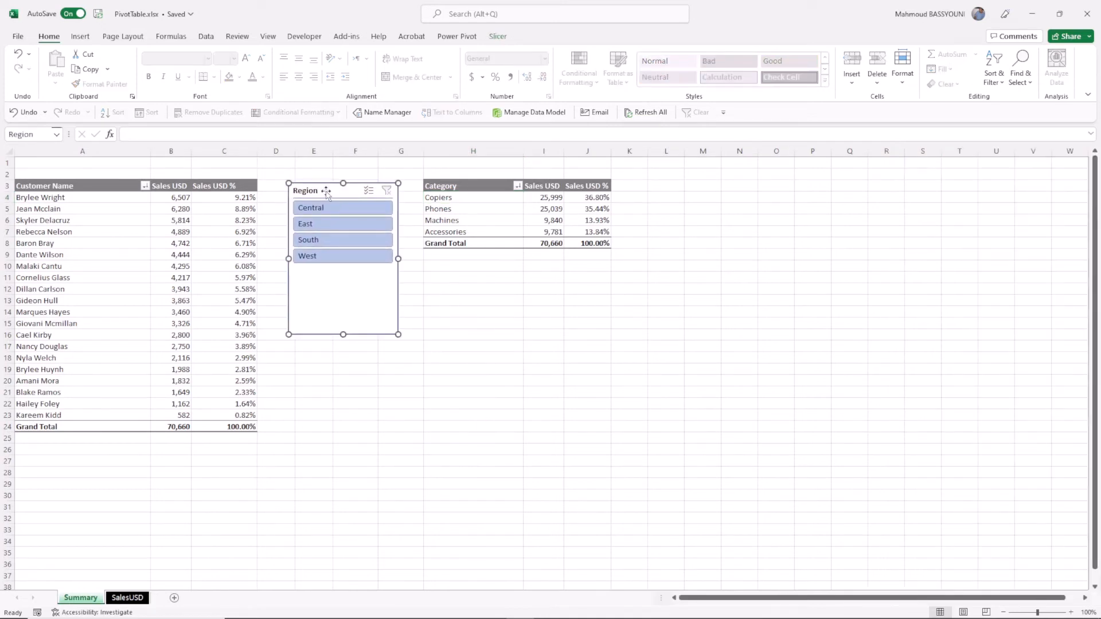
{"action": "left_click", "coordinate": [496, 36]}
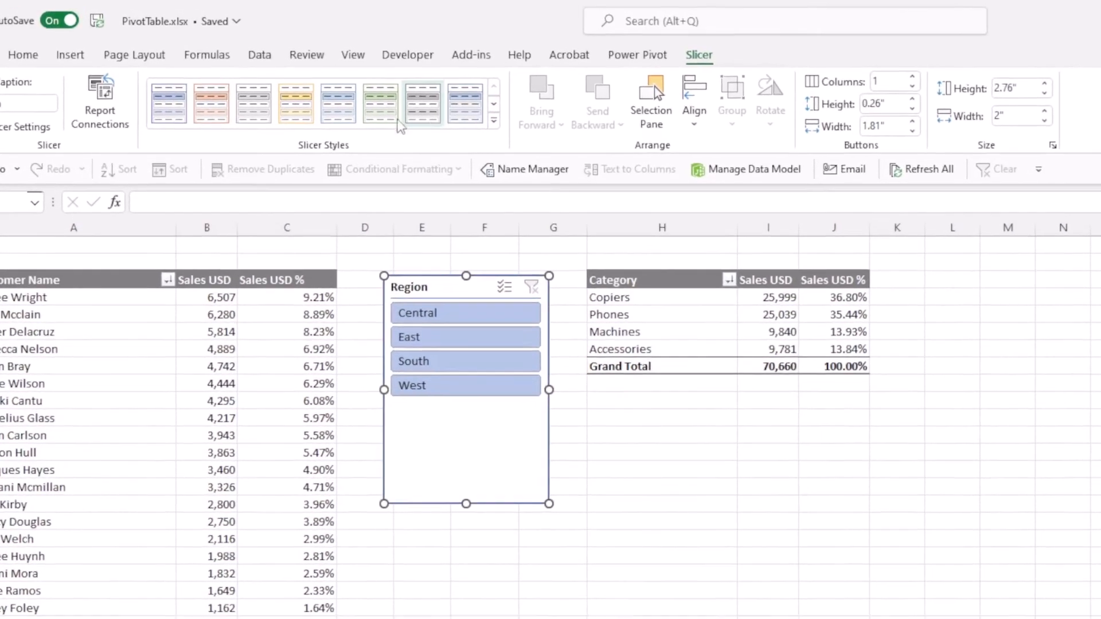
{"action": "left_click", "coordinate": [499, 127]}
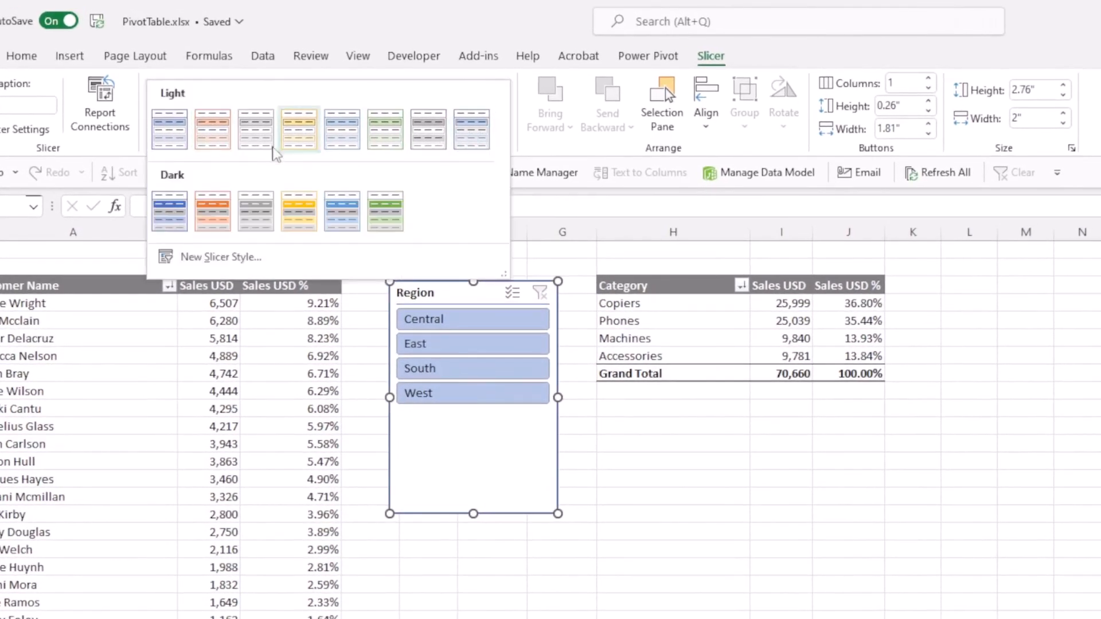
{"action": "left_click", "coordinate": [255, 214]}
Step: Arrange the Region slicer's buttons in 2 columns and shorten the slicer to about 1.27" high
{"action": "left_click", "coordinate": [929, 79]}
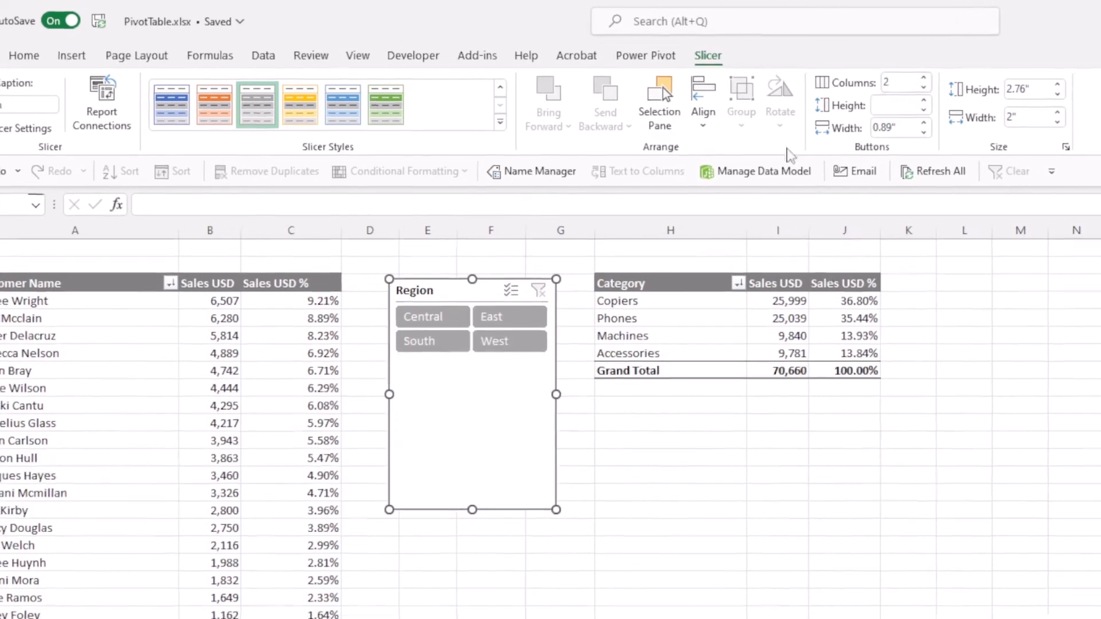
{"action": "left_click_drag", "start_coordinate": [474, 342], "coordinate": [494, 333]}
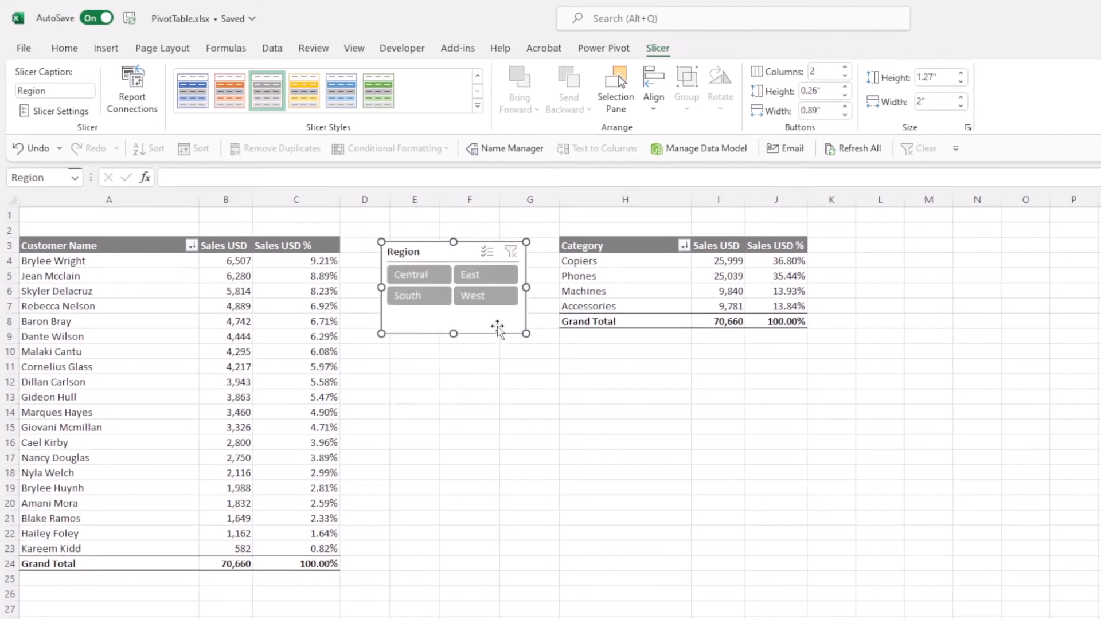
Step: Filter the category PivotTable by West, South and East in turn with the Region slicer, and clear the filter
{"action": "left_click", "coordinate": [493, 294]}
{"action": "left_click", "coordinate": [421, 298]}
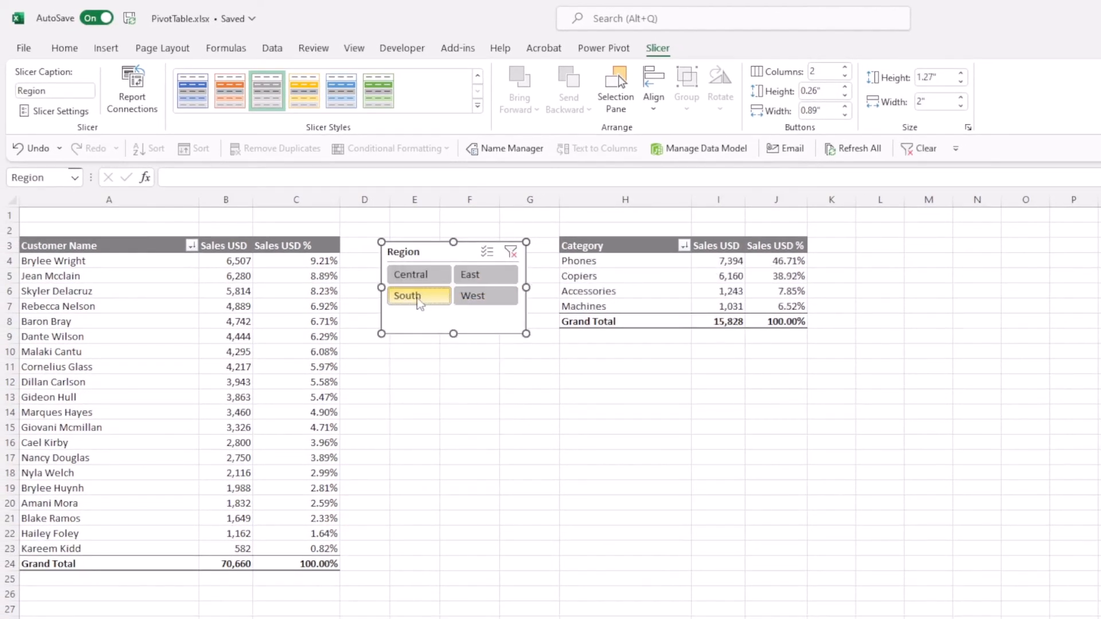
{"action": "left_click", "coordinate": [469, 278]}
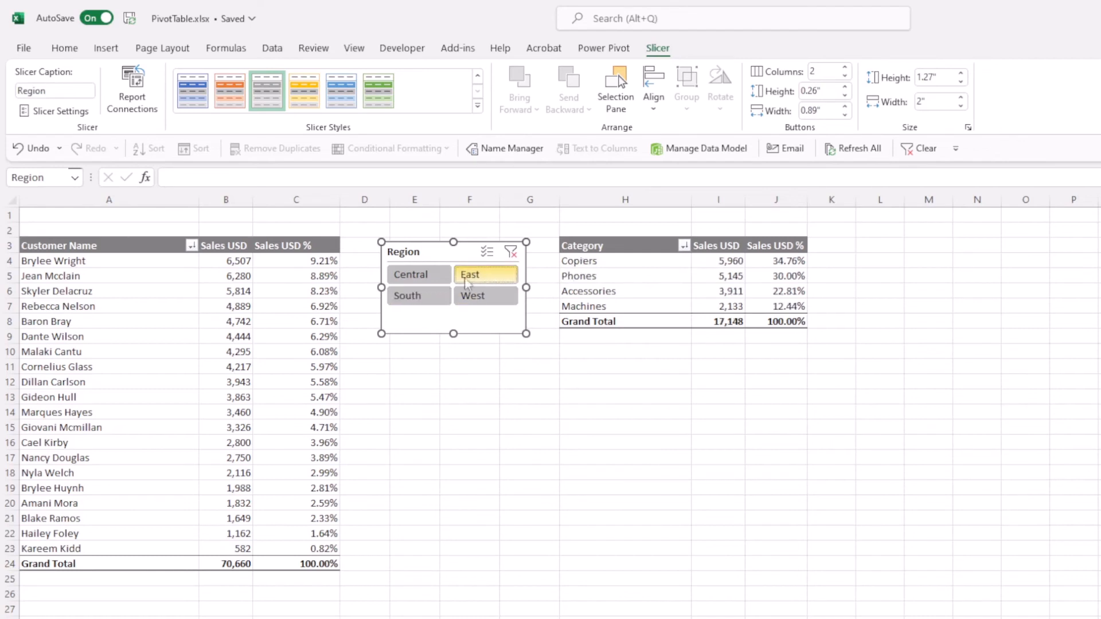
{"action": "left_click", "coordinate": [510, 252]}
Step: Connect the customer PivotTable to the Region slicer through its filter connections
{"action": "left_click", "coordinate": [171, 305]}
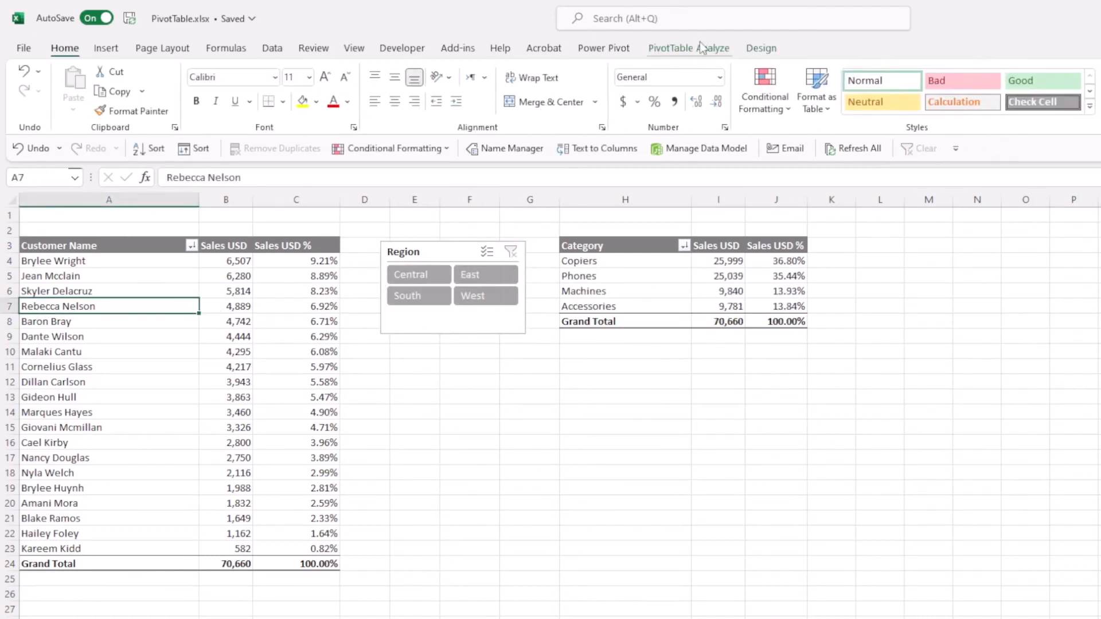
{"action": "left_click", "coordinate": [702, 47]}
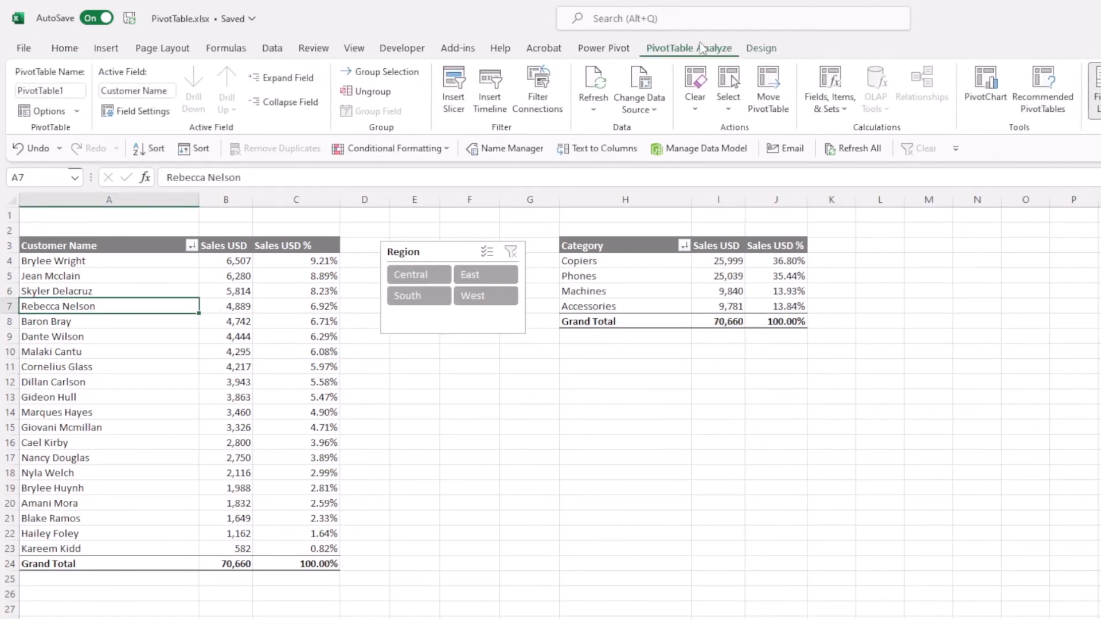
{"action": "left_click", "coordinate": [553, 98]}
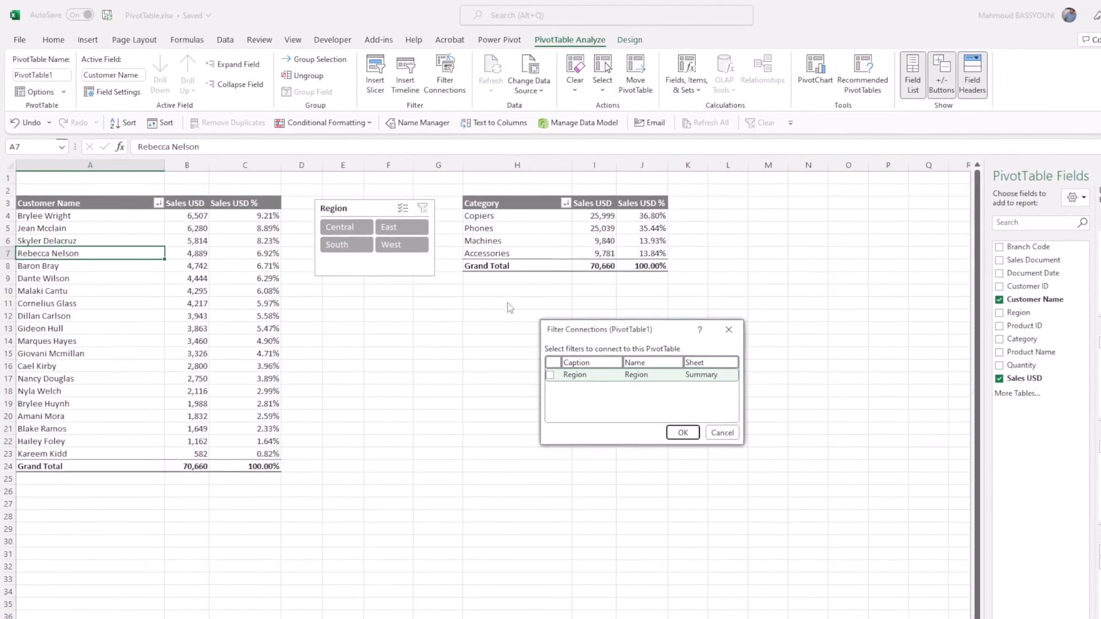
{"action": "left_click", "coordinate": [684, 434]}
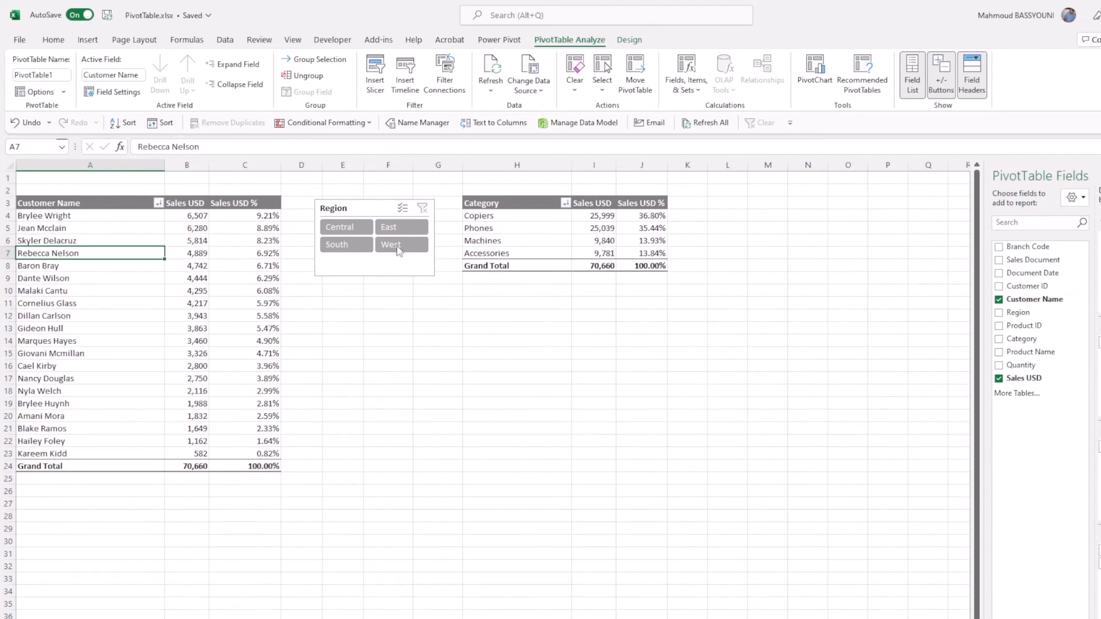
Step: Filter both PivotTables by East and by Central with the Region slicer, and clear the filter
{"action": "left_click", "coordinate": [401, 227]}
{"action": "left_click", "coordinate": [343, 227]}
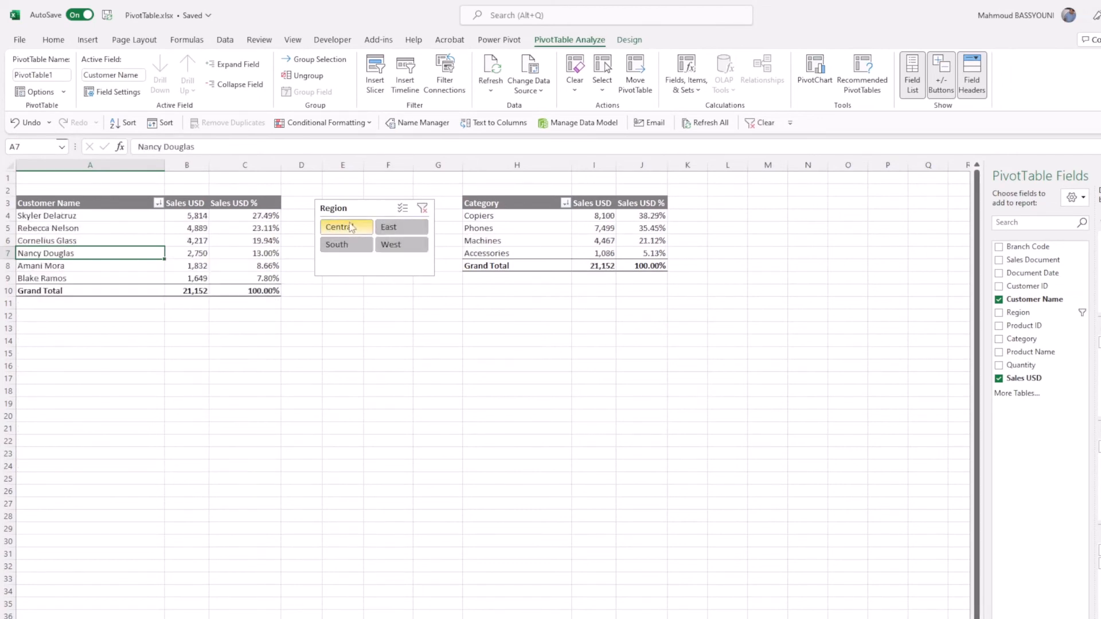
{"action": "left_click", "coordinate": [422, 209]}
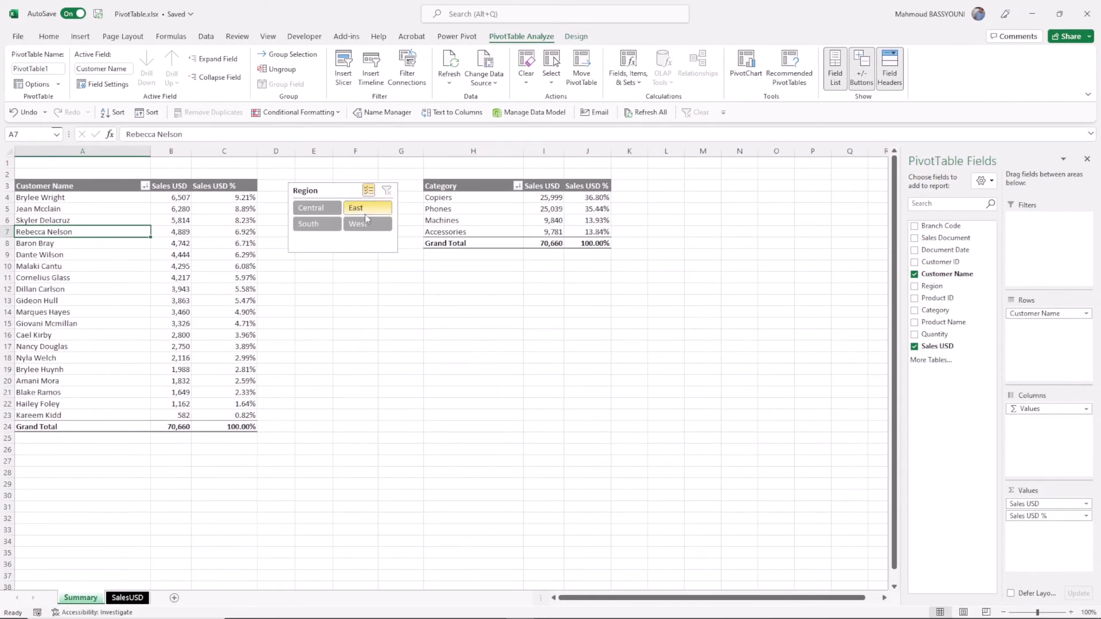
Step: Try excluding East and South with multi-select on the Region slicer, clearing the filter and leaving multi-select off
{"action": "left_click", "coordinate": [310, 225]}
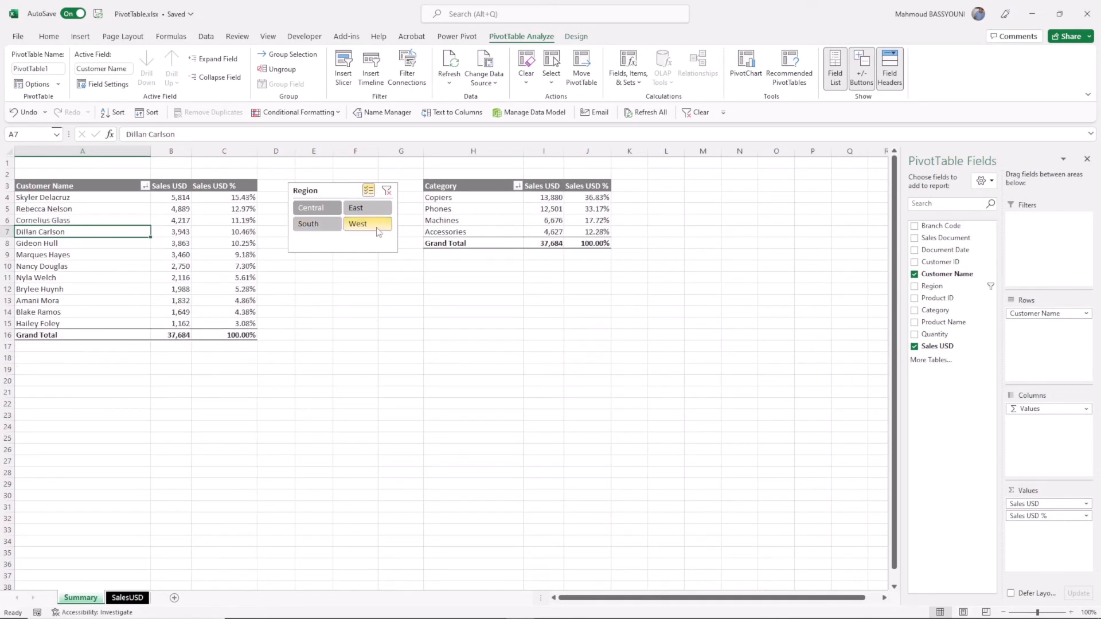
{"action": "left_click", "coordinate": [377, 230]}
{"action": "left_click", "coordinate": [387, 191]}
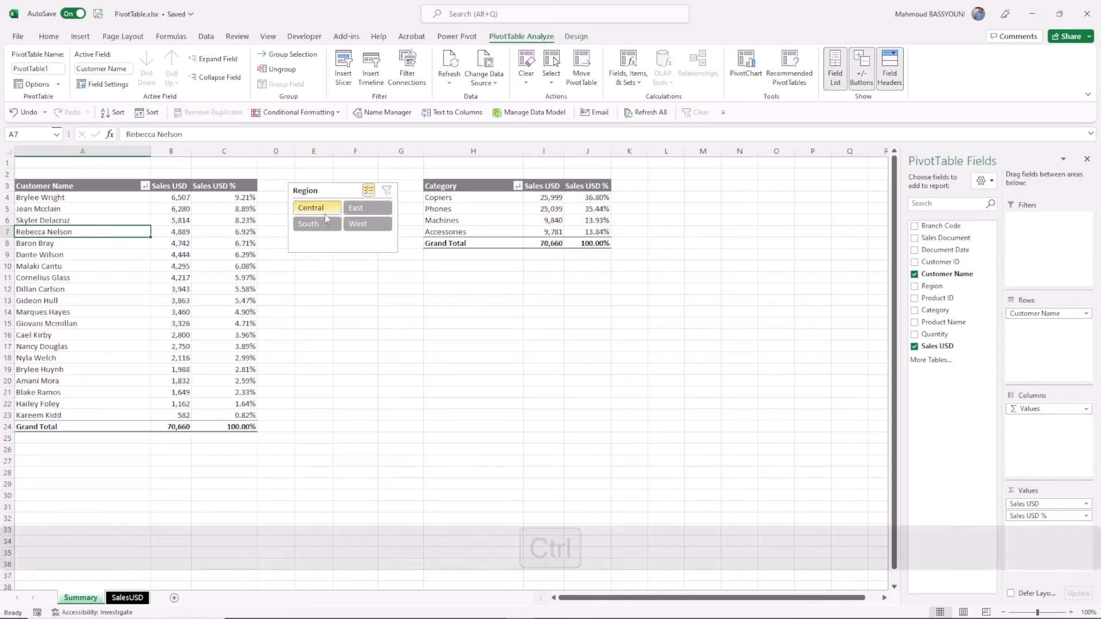
{"action": "left_click", "coordinate": [378, 208], "text": "ctrl"}
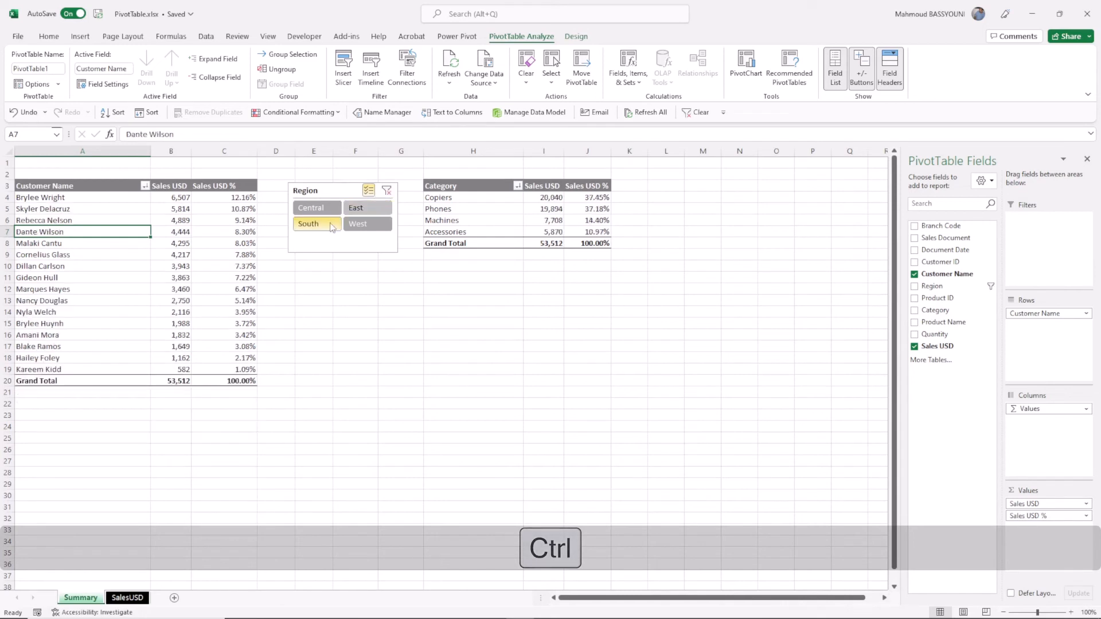
{"action": "left_click", "coordinate": [386, 192]}
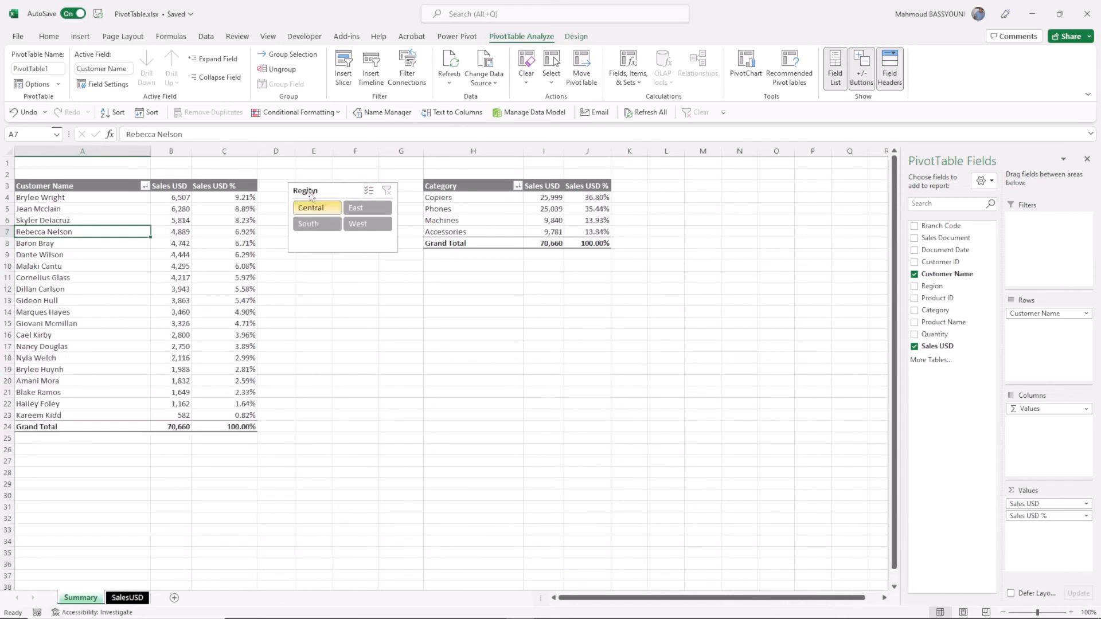
{"action": "left_click", "coordinate": [356, 278]}
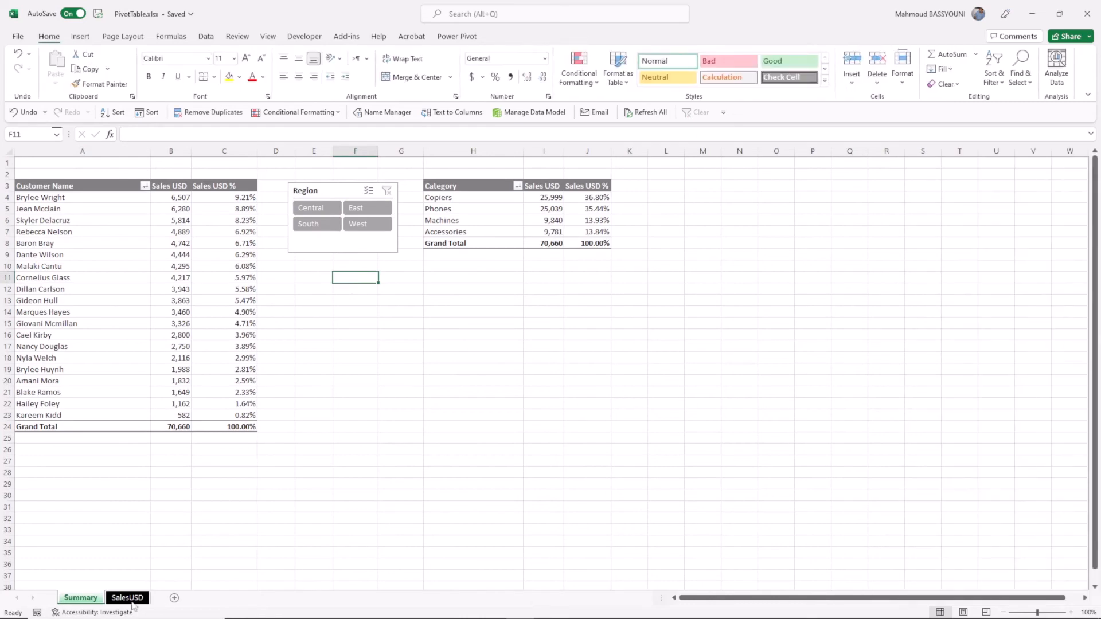
Step: Copy the last three records of the SalesUSD table and paste them directly below it, starting at cell A110
{"action": "left_click", "coordinate": [128, 598]}
{"action": "left_click", "coordinate": [62, 373]}
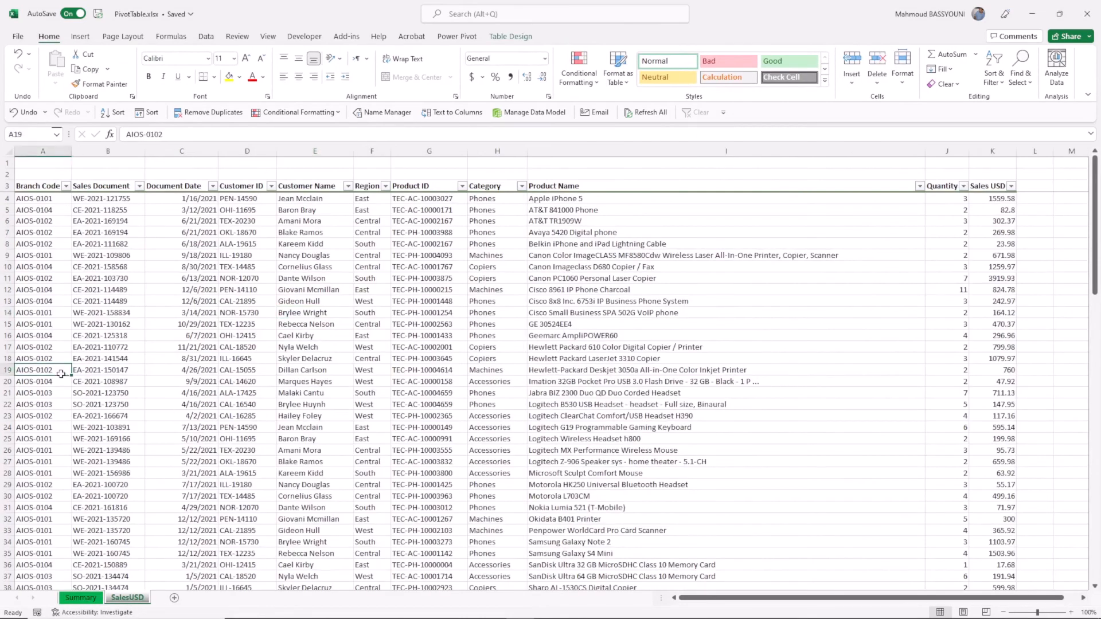
{"action": "key", "text": "ctrl+Down"}
{"action": "key", "text": "shift+Up"}
{"action": "key", "text": "shift+Up"}
{"action": "key", "text": "ctrl+shift+Right"}
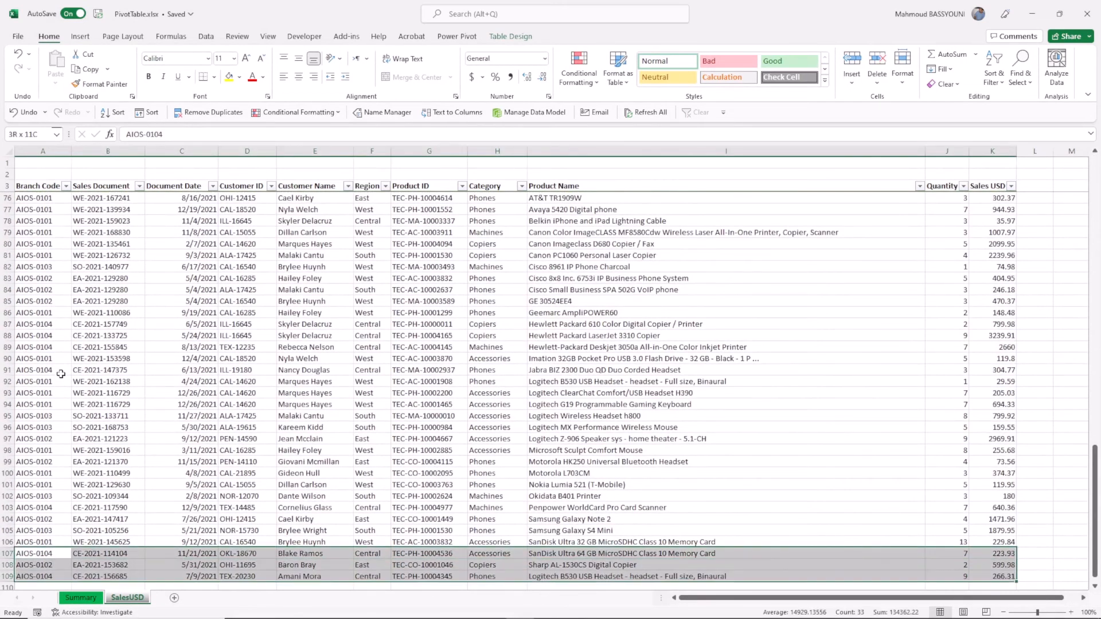
{"action": "key", "text": "ctrl+c"}
{"action": "key", "text": "Down"}
{"action": "key", "text": "ctrl+v"}
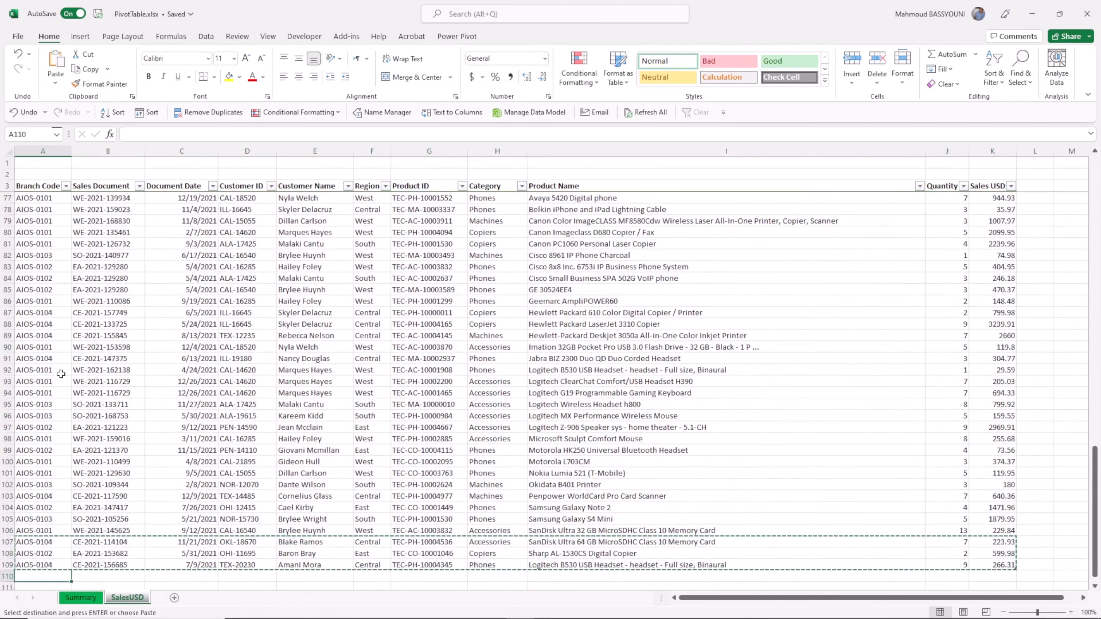
Step: Enter the same new customer's name in the Customer Name column for the three added rows, E110 to E112
{"action": "scroll", "coordinate": [266, 519], "scroll_direction": "down", "scroll_amount": 4}
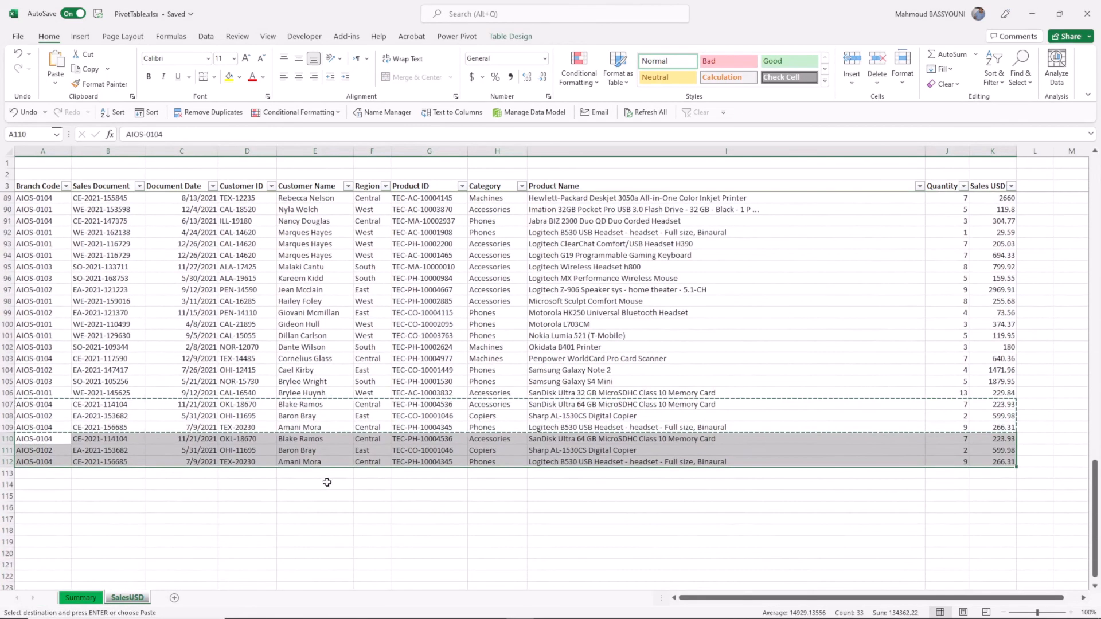
{"action": "left_click", "coordinate": [316, 440]}
{"action": "type", "text": "Mahmoud"}
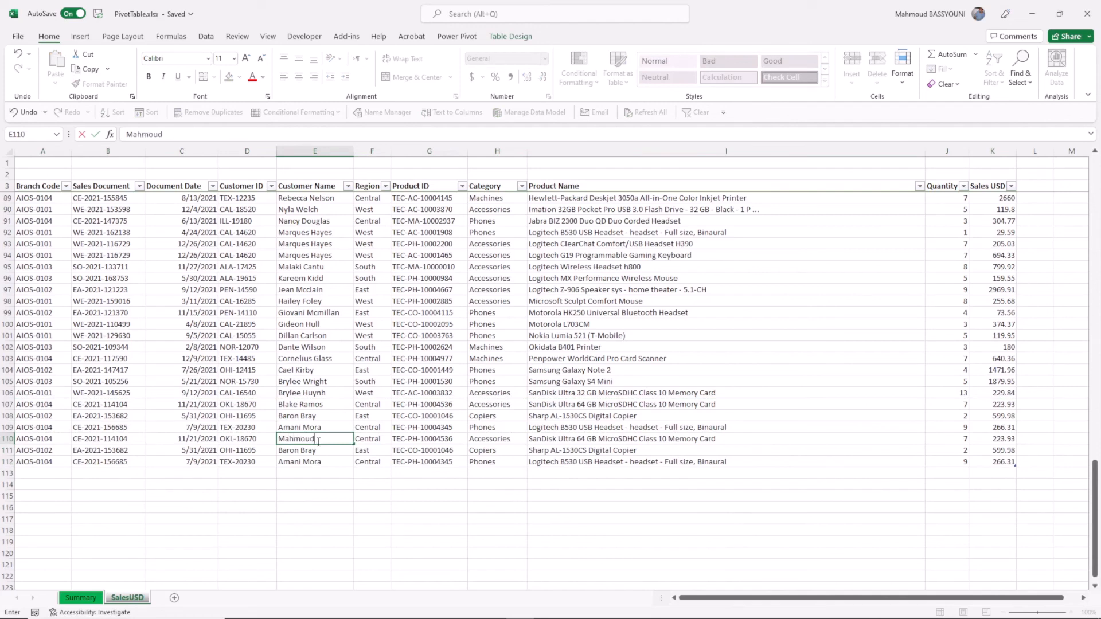
{"action": "key", "text": "Return"}
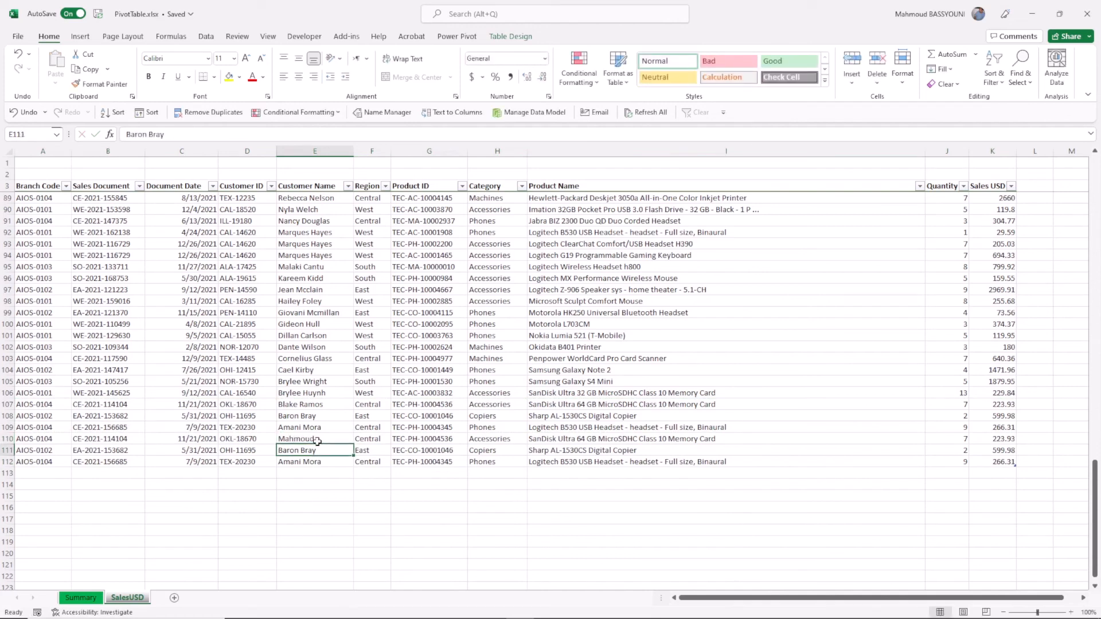
{"action": "type", "text": "Mahmoud"}
{"action": "key", "text": "Return"}
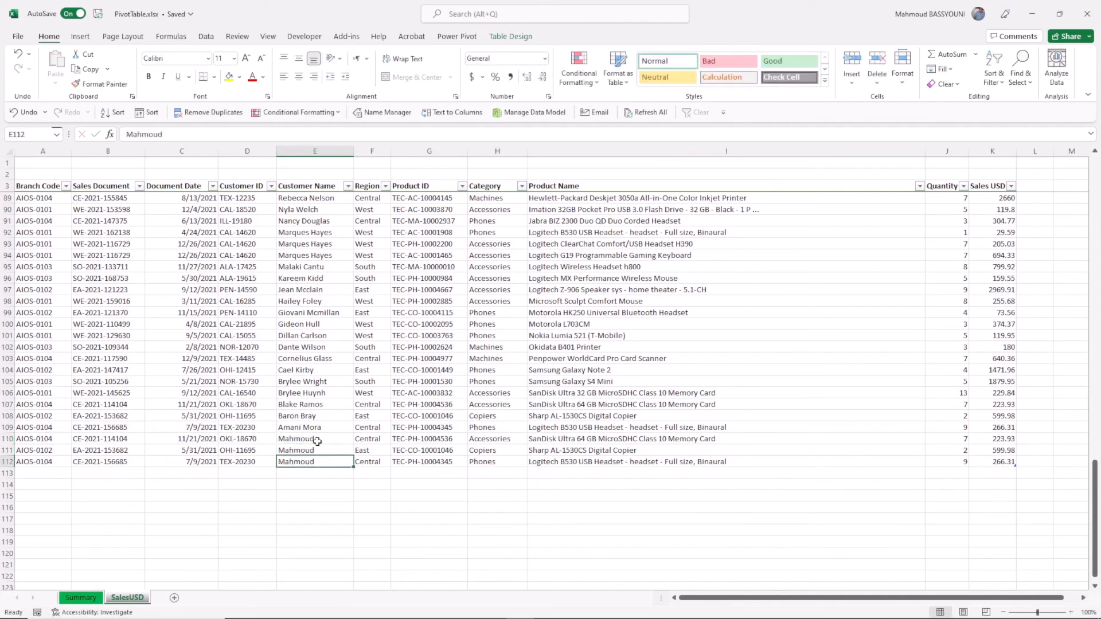
{"action": "left_click", "coordinate": [316, 440]}
Step: Refresh the PivotTables on the Summary sheet and select the new customer's row in the customer PivotTable
{"action": "left_click", "coordinate": [73, 598]}
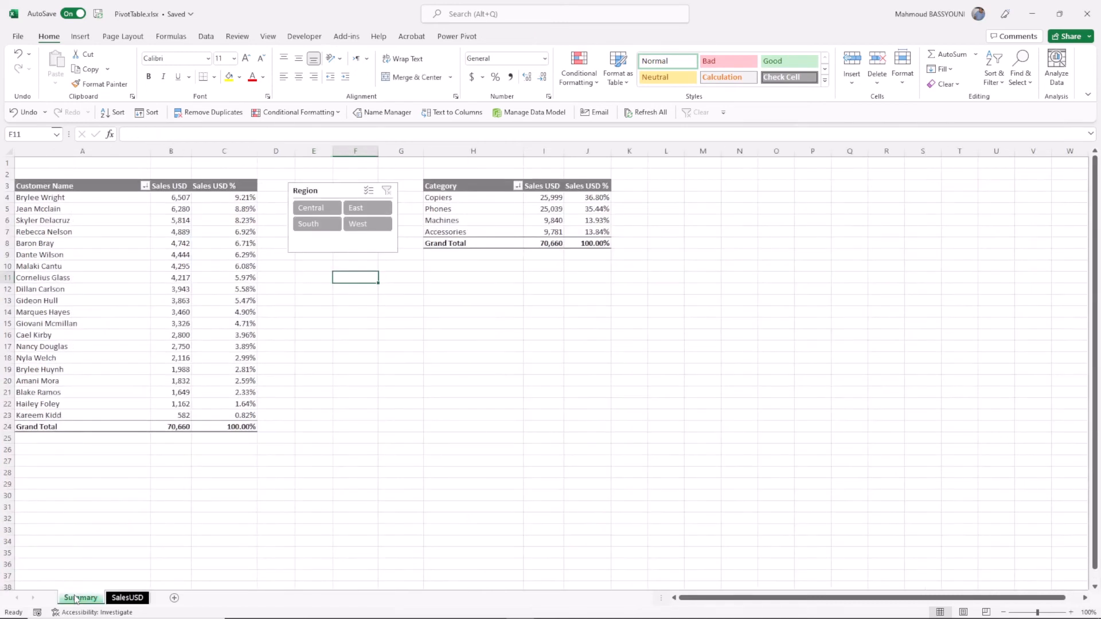
{"action": "right_click", "coordinate": [110, 278]}
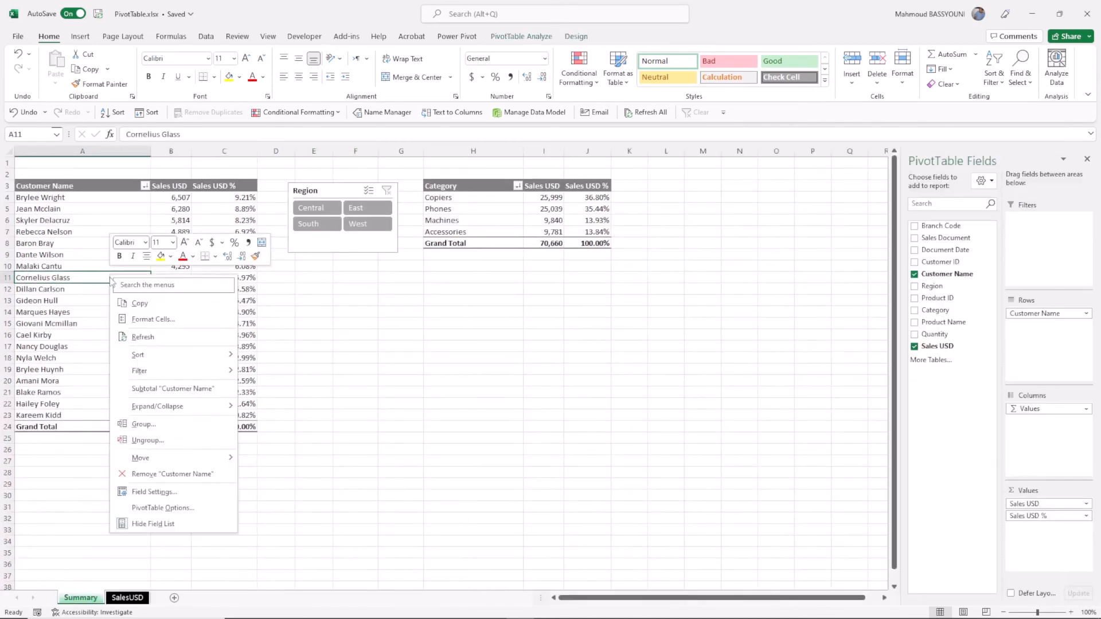
{"action": "left_click", "coordinate": [163, 334]}
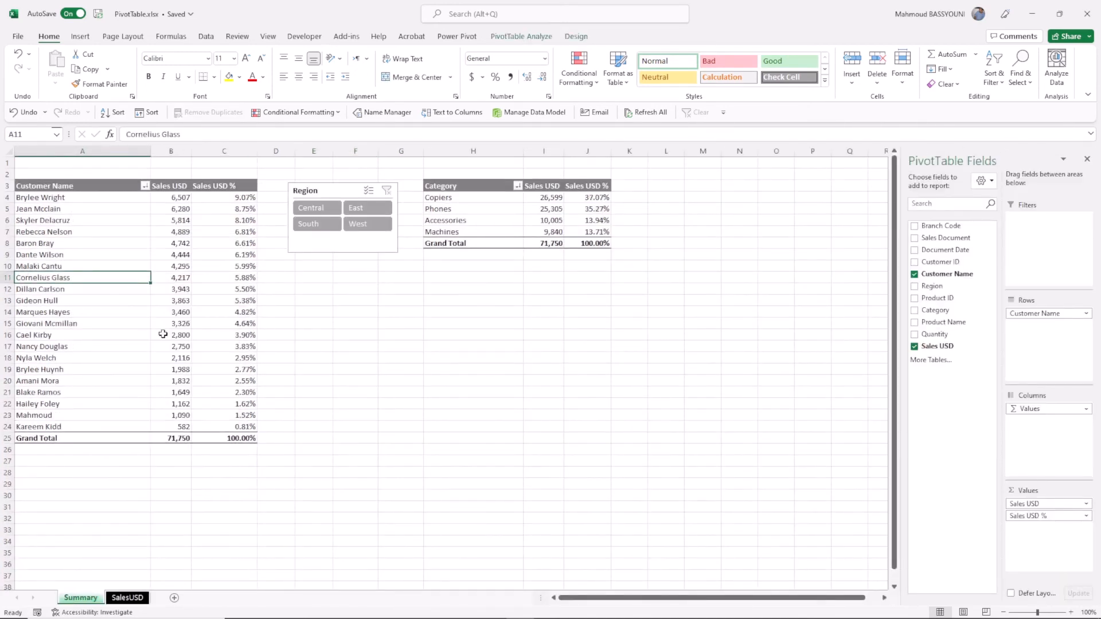
{"action": "left_click_drag", "start_coordinate": [60, 417], "coordinate": [233, 417]}
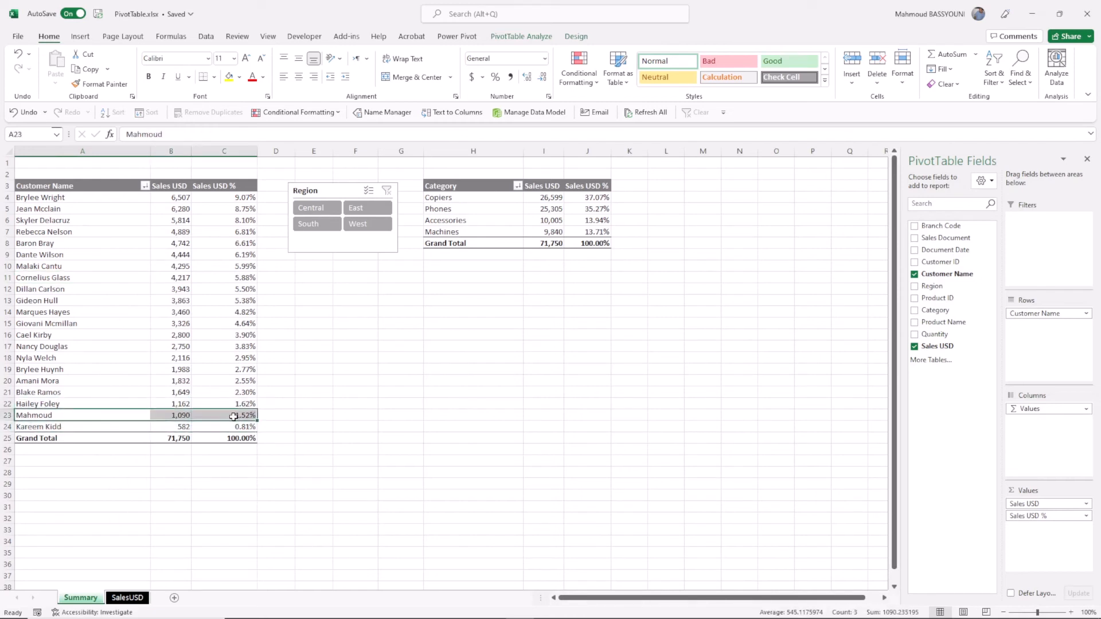